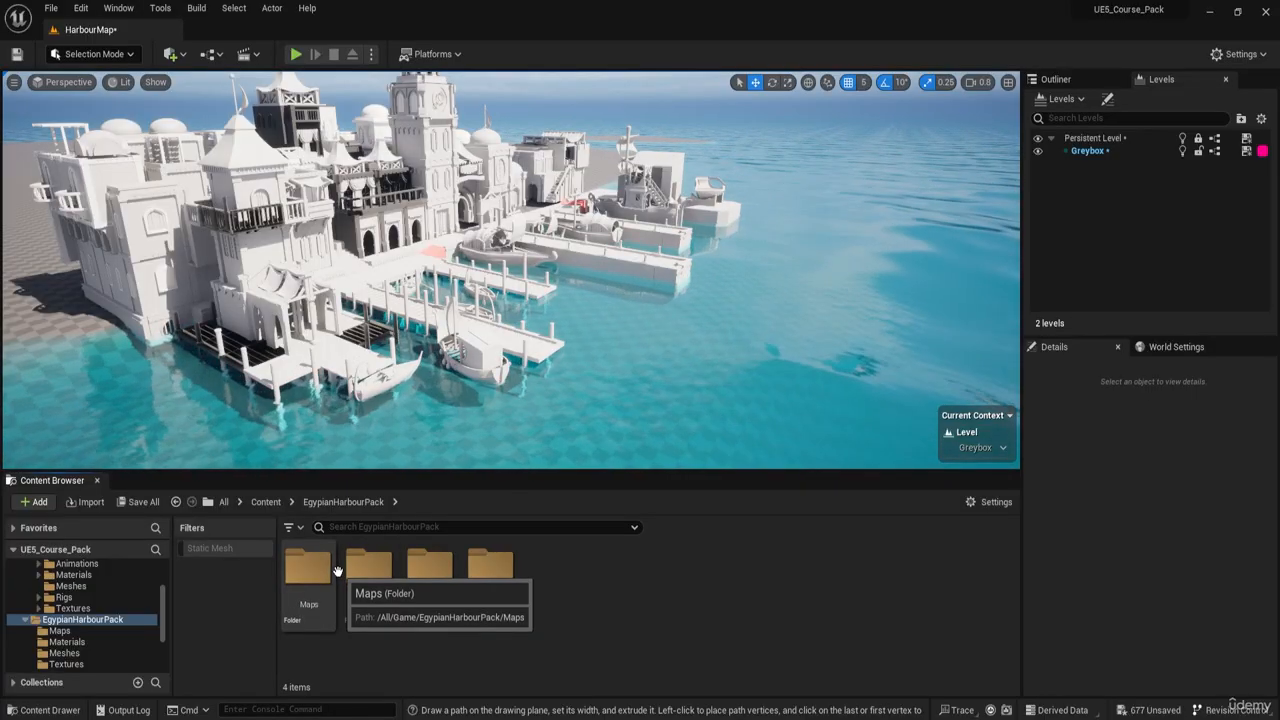
- Look inside the ThirdPerson folder, then return to the project's main Content folder
click(265, 502)
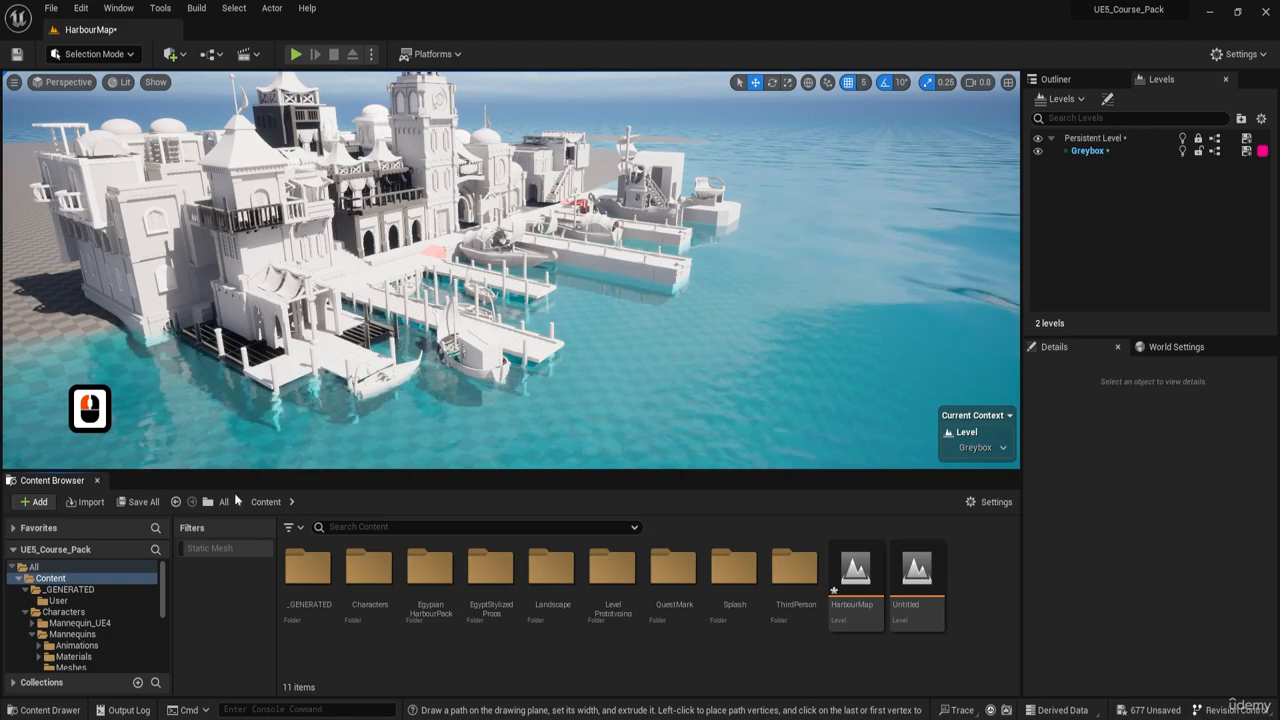
double_click(787, 595)
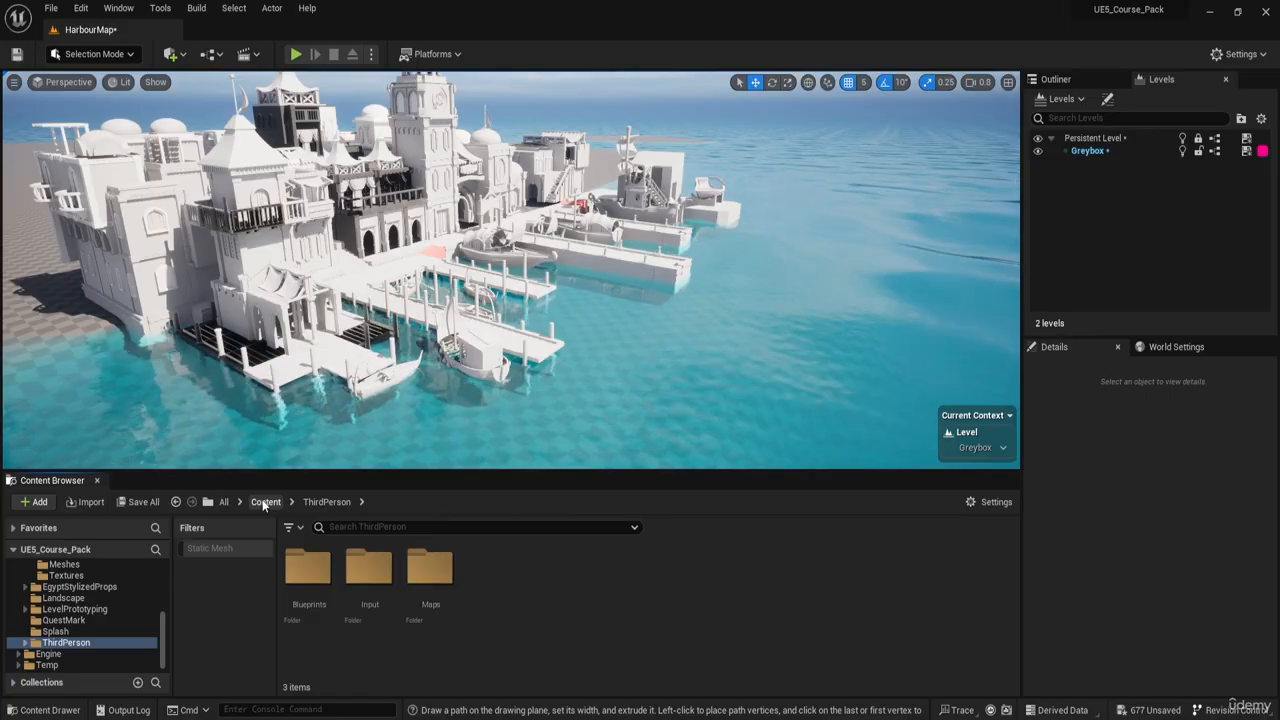
key(F8)
key(F8)
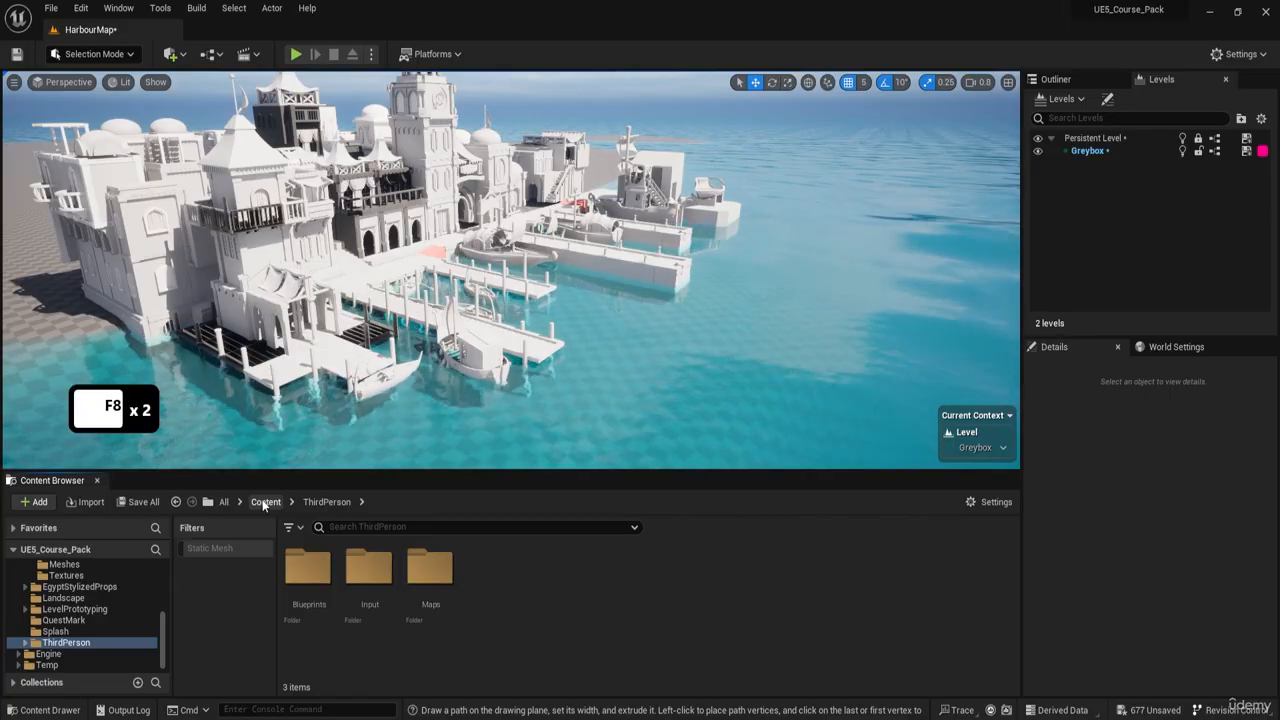
click(264, 503)
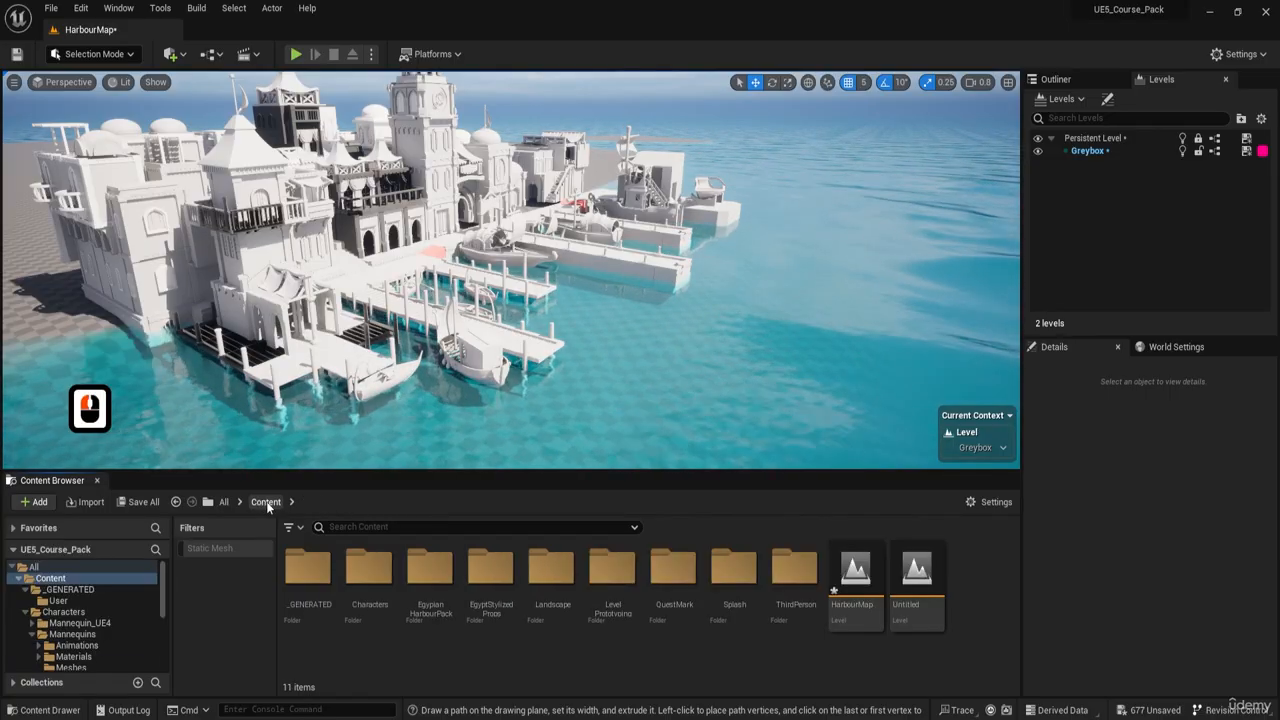
- Open the Level_ItemRenders level from the EgypianHarbourPack Maps folder, saving all listed unsaved content first
double_click(441, 590)
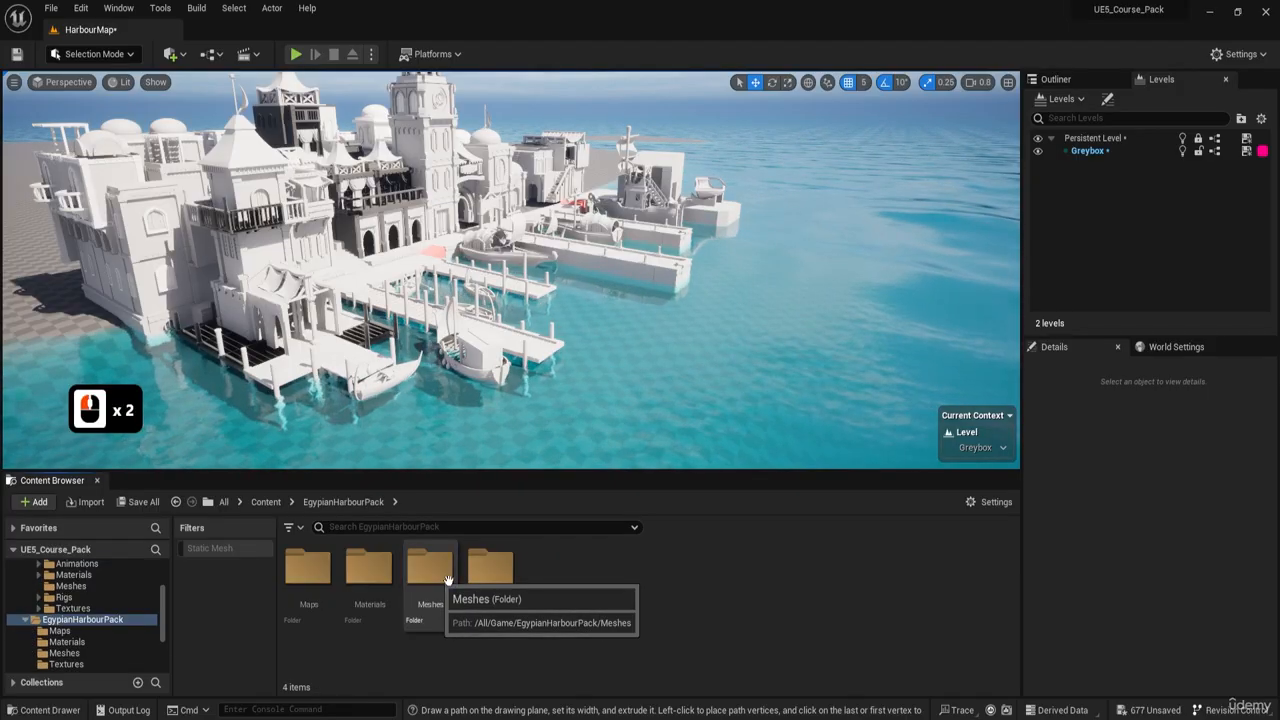
double_click(316, 581)
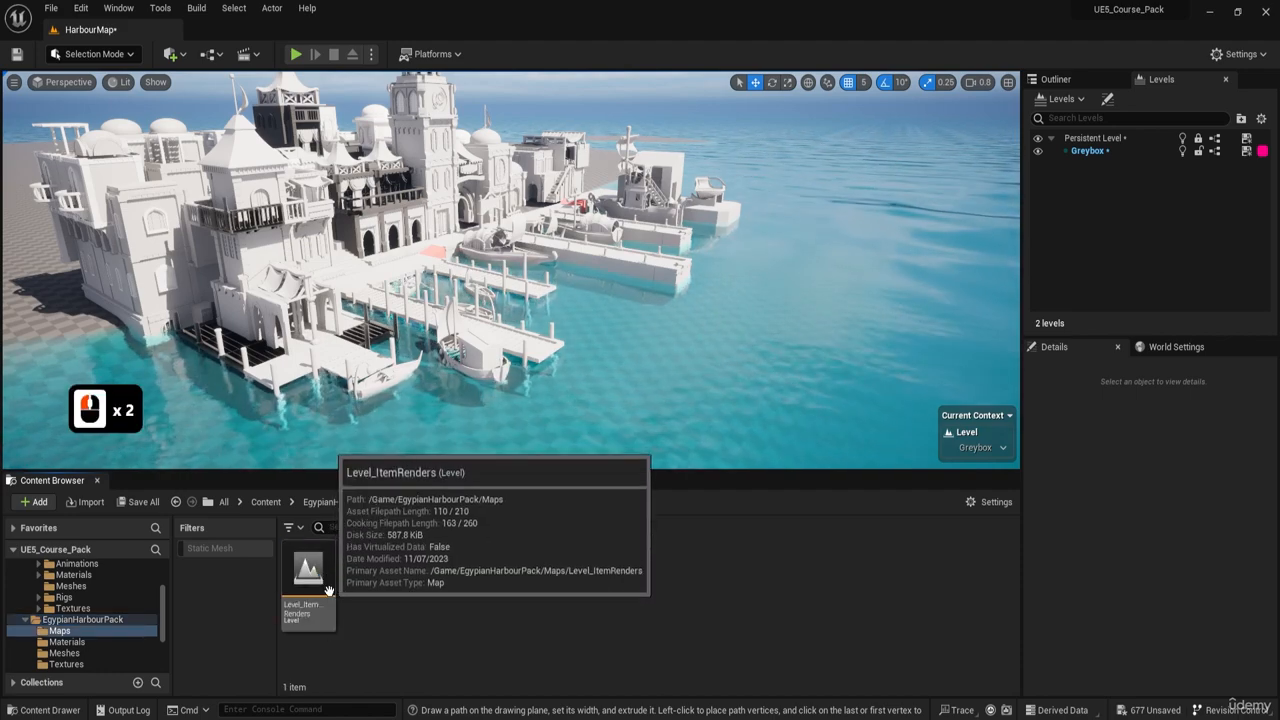
click(305, 567)
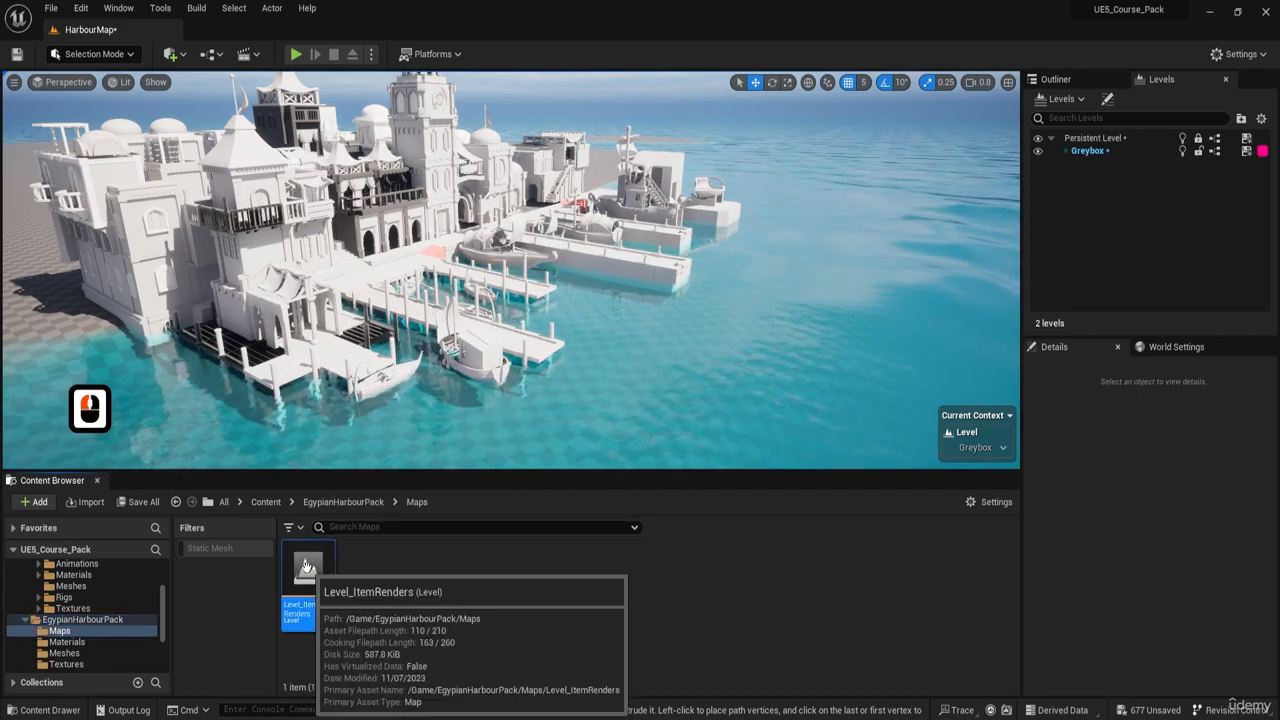
double_click(307, 569)
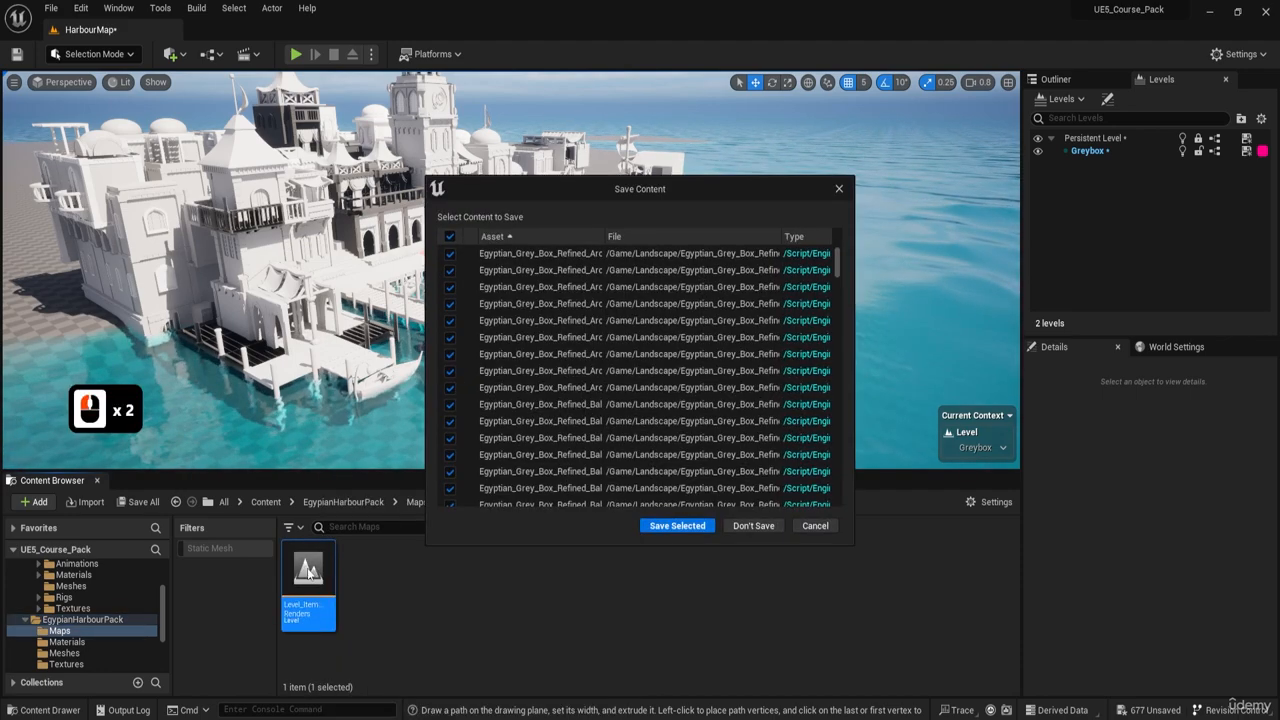
click(672, 525)
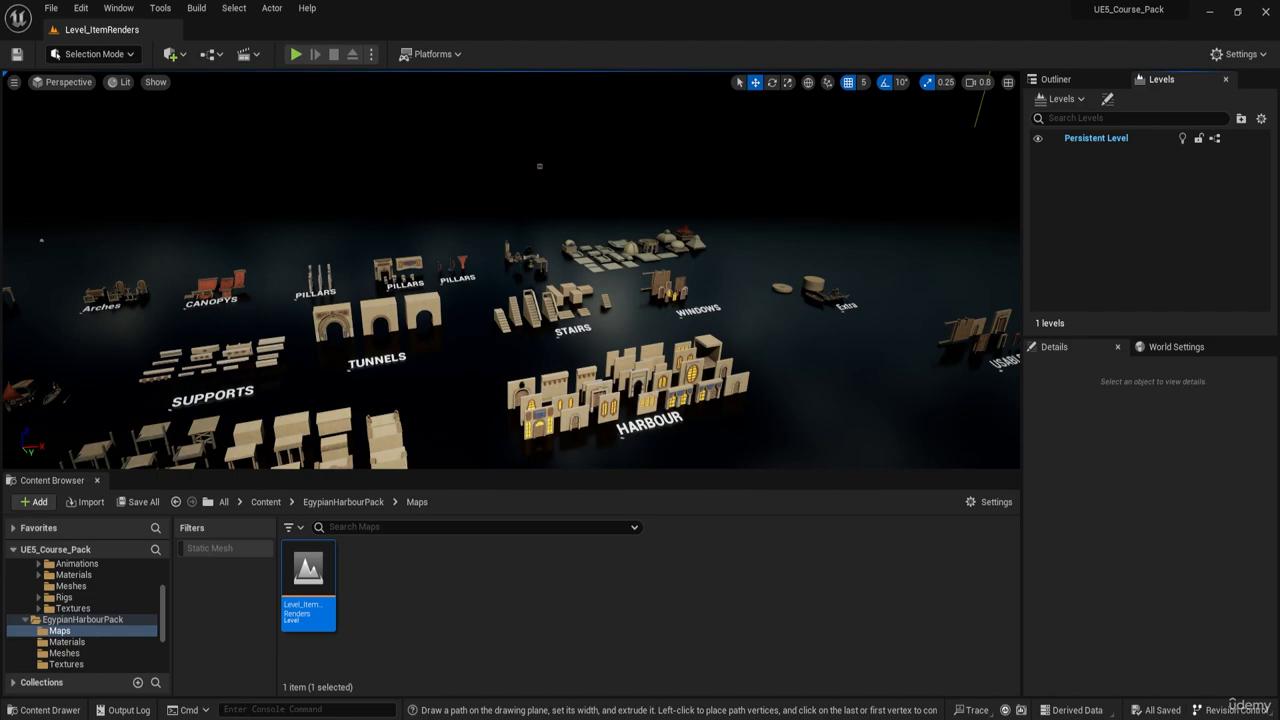
- Examine the boats, arches, canopies and supports laid out in the asset showcase level
key(a)
right_drag(512, 270, 360, 282)
key(w)
key(d)
scroll(512, 270, up, 2)
key(d)
key(a)
key(w)
key(a)
key(d)
key(w)
key(e)
key(d)
scroll(645, 278, up, 2)
key(w)
key(d)
key(e)
key(w)
key(e)
key(a)
key(e)
key(a)
key(w)
key(e)
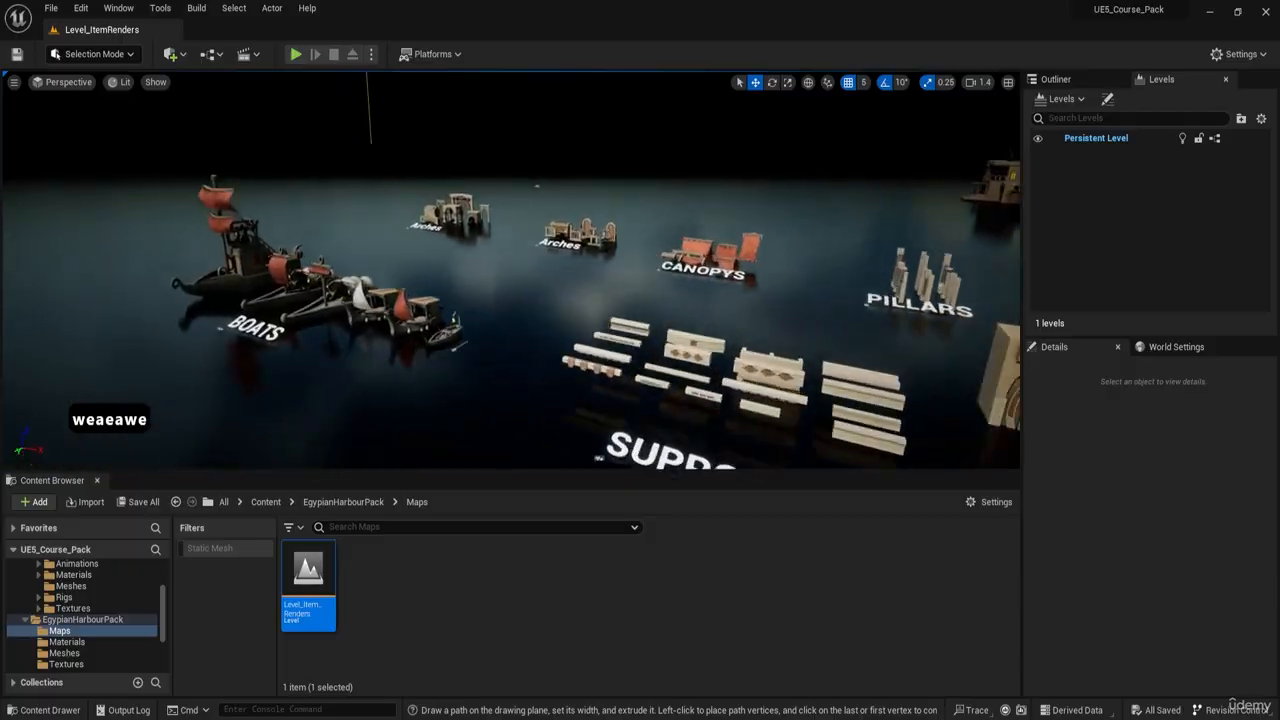
- Examine the canopies, pillars, supports and tunnels on the way to the assembled example buildings
right_drag(550, 215, 690, 250)
key(d)
key(w)
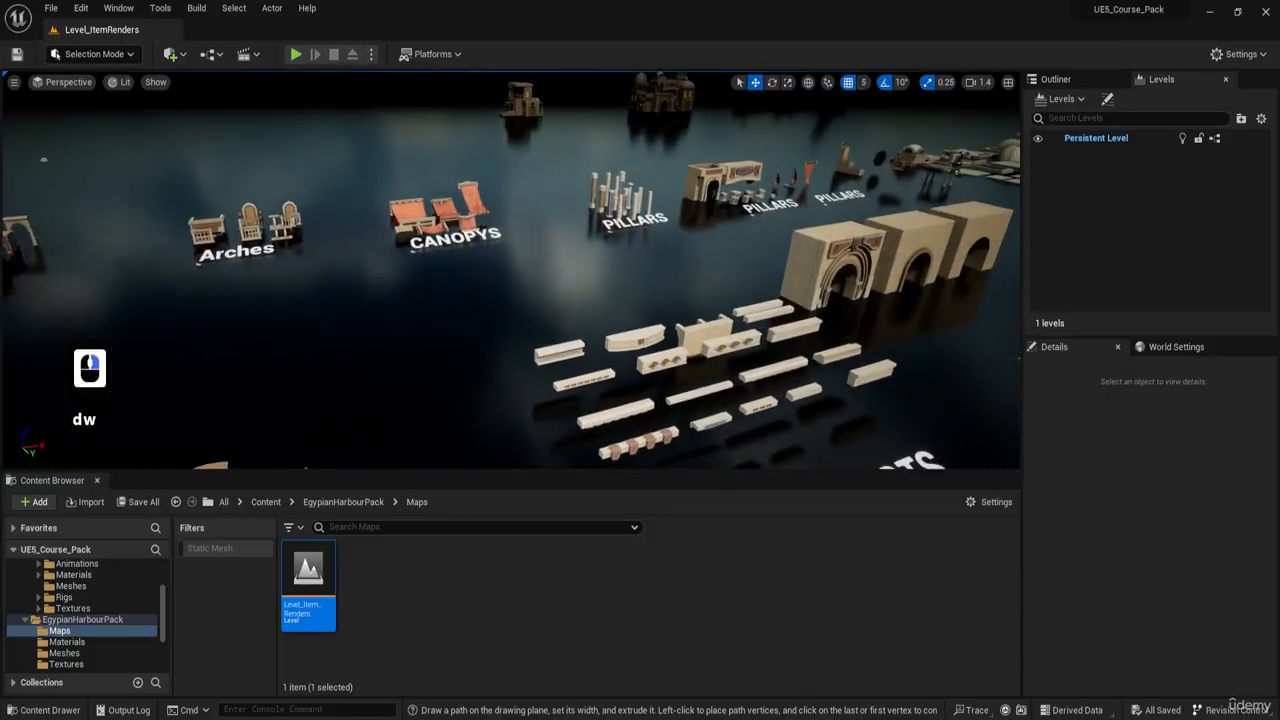
right_drag(560, 250, 425, 240)
key(d)
key(w)
key(a)
key(s)
key(a)
key(w)
key(e)
key(w)
key(e)
key(e)
key(d)
key(d)
key(e)
key(d)
scroll(590, 256, up, 1)
key(w)
- Inspect the assembled small house up close and select one of its wall pieces
key(e)
right_drag(431, 131, 331, 249)
key(e)
key(a)
key(e)
key(a)
key(a)
key(w)
click(409, 282)
key(a)
right_drag(409, 282, 458, 292)
- Inspect the domed house and the harbour dock example, and select the merchant ship moored at the dock
key(a)
key(w)
right_drag(362, 300, 400, 284)
click(285, 348)
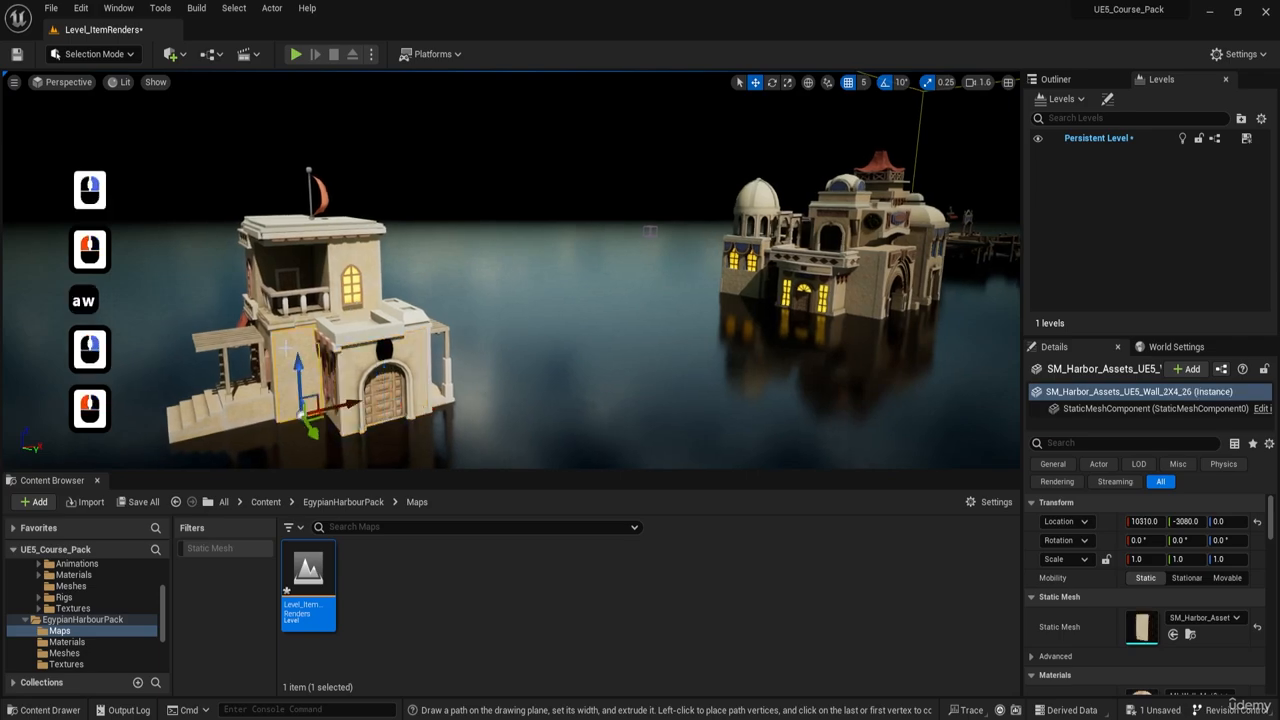
click(414, 354)
right_drag(415, 352, 475, 372)
key(d)
key(w)
key(a)
key(s)
key(e)
key(d)
key(w)
click(509, 311)
key(w)
right_drag(509, 311, 590, 308)
key(e)
key(d)
key(d)
click(450, 278)
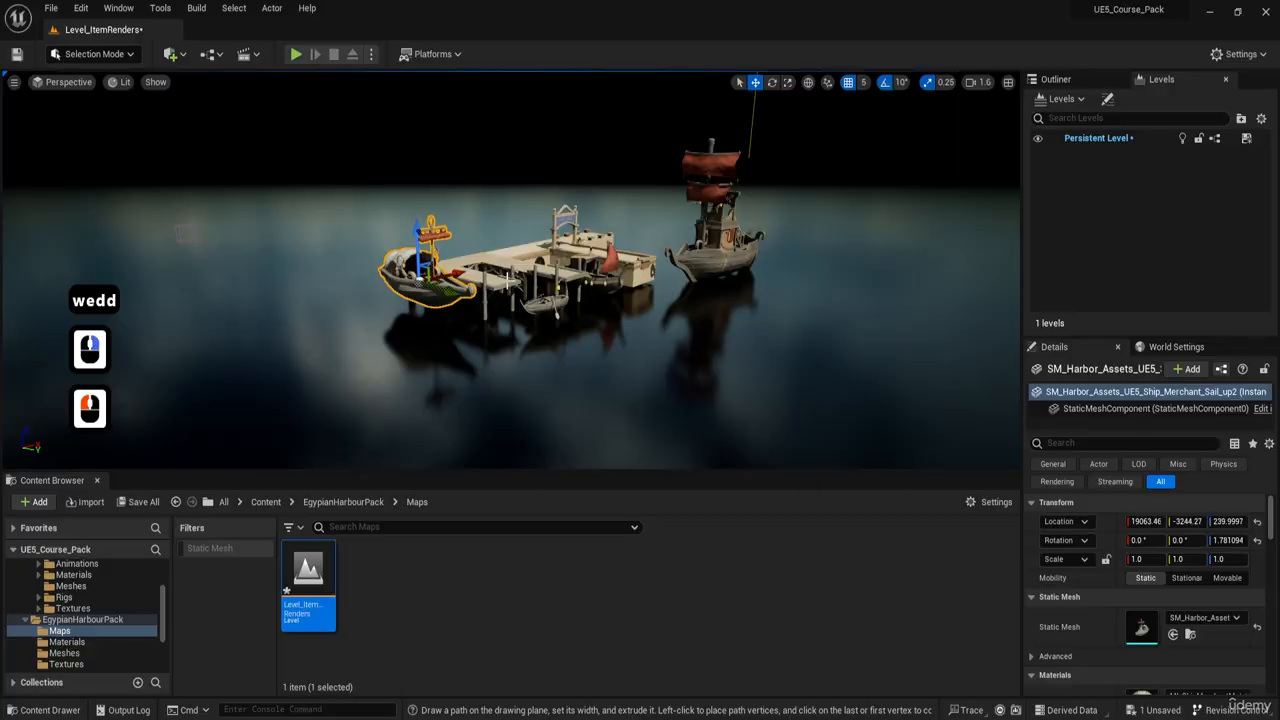
- Open the EgypianHarbourPack Meshes folder to view the pack's static meshes
key(s)
key(a)
right_drag(508, 281, 480, 285)
key(e)
key(w)
key(e)
key(s)
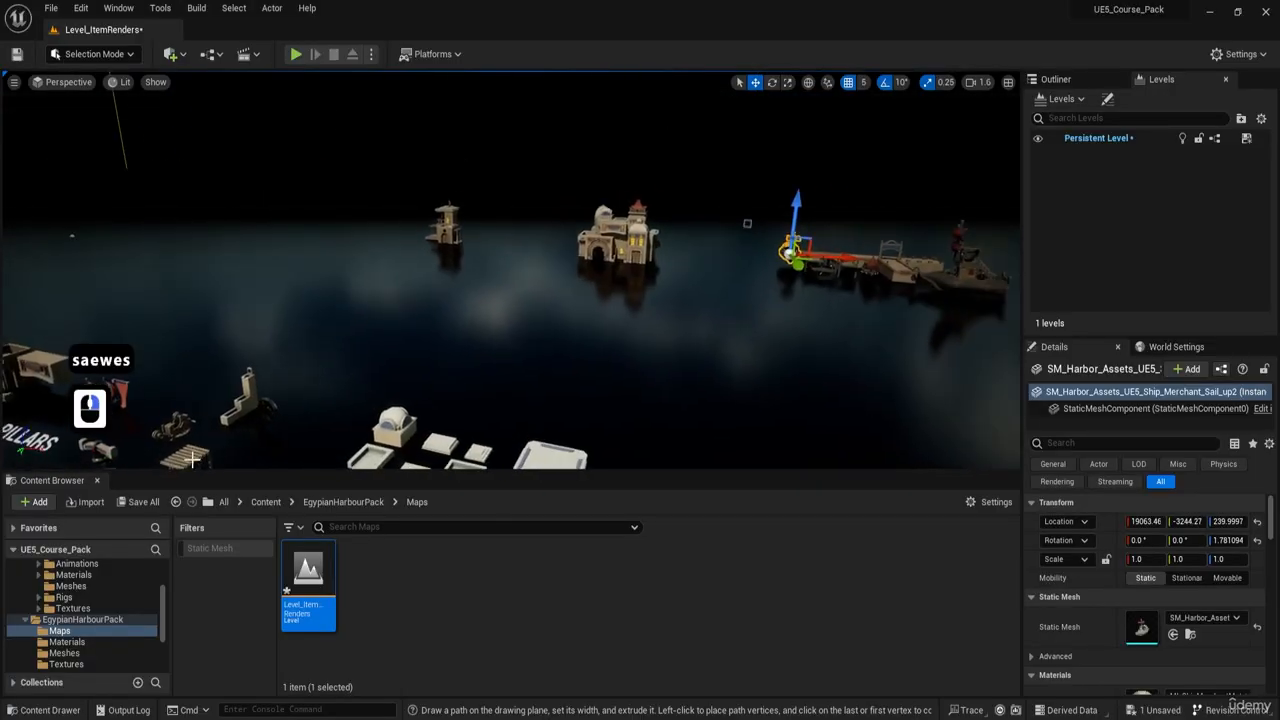
click(321, 502)
double_click(424, 565)
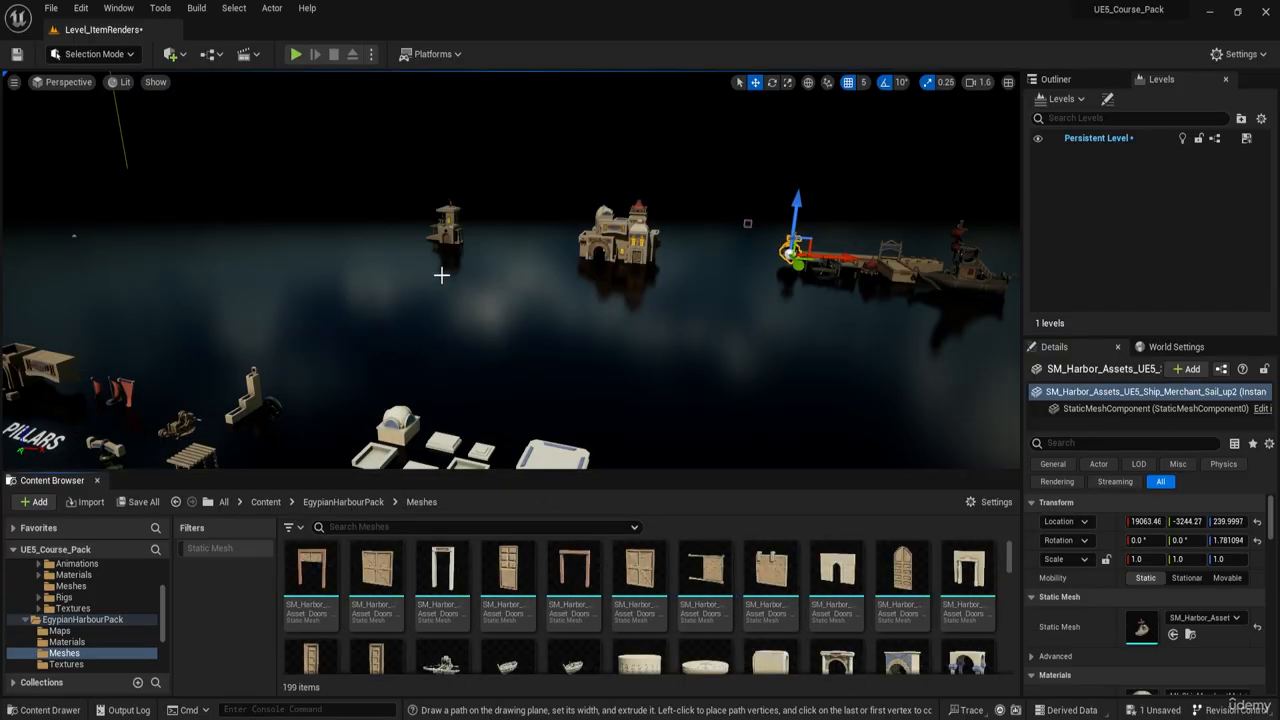
- Survey all the labelled asset groups in the showcase level from a distance
right_drag(639, 394, 575, 382)
key(a)
key(s)
key(e)
key(s)
key(q)
key(a)
key(a)
key(a)
right_drag(470, 350, 463, 345)
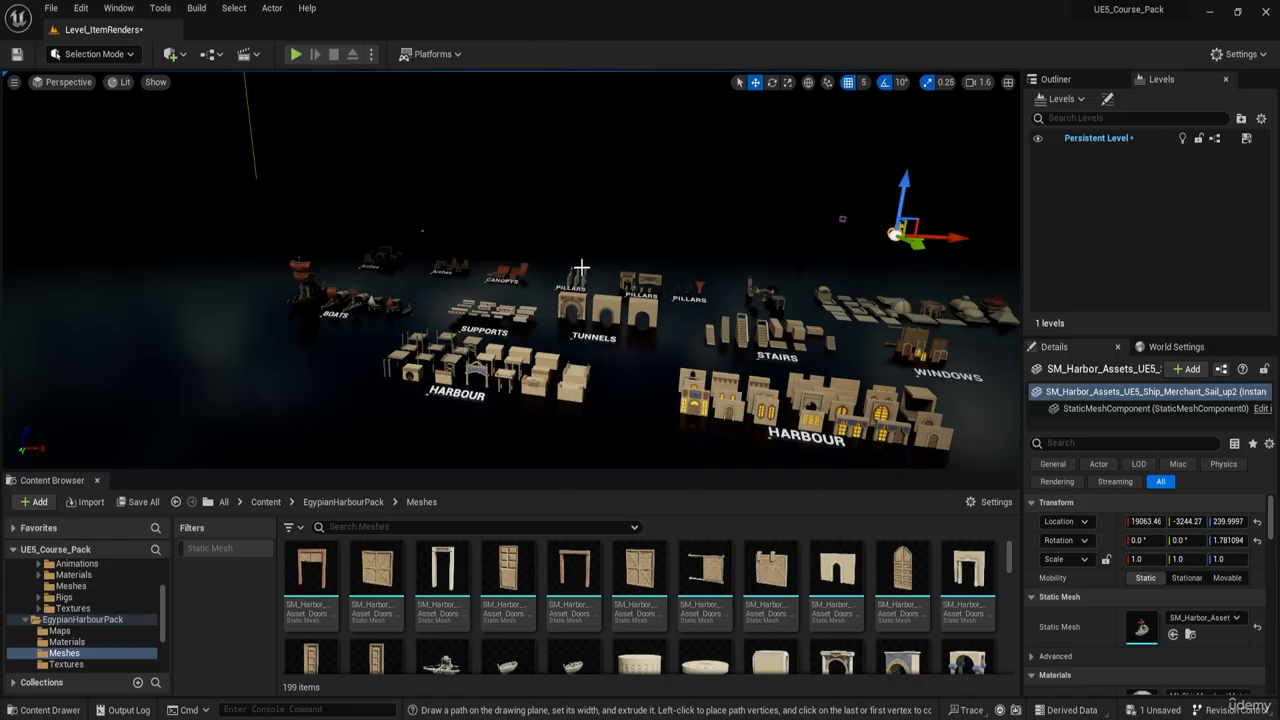
- Inspect the assembled domed house and the dock with its ships once more
key(w)
key(a)
right_drag(280, 420, 270, 421)
key(e)
key(w)
key(d)
key(q)
key(e)
key(e)
key(a)
key(q)
right_drag(188, 305, 191, 306)
- View the full layout of labelled asset groups from above, from the boats to the usable doors
key(e)
scroll(190, 306, up, 3)
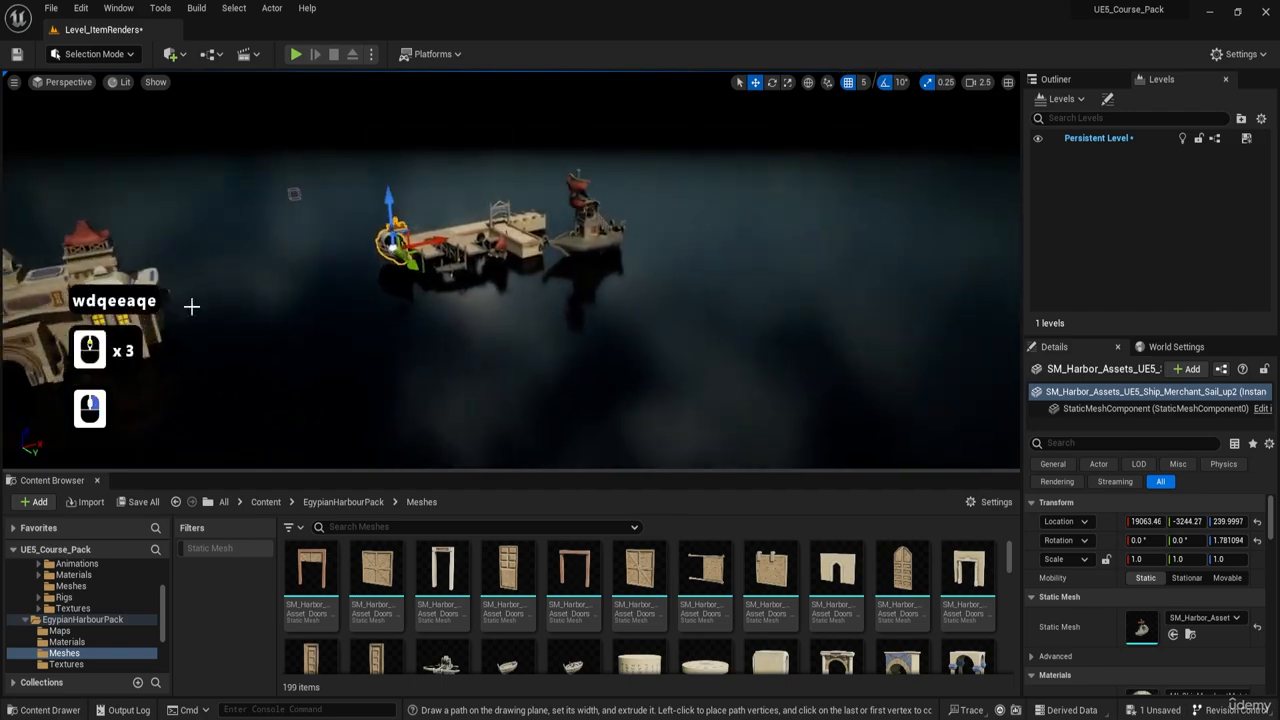
key(a)
mouse_move(267, 388)
right_down()
mouse_move(180, 398)
mouse_move(267, 388)
right_up()
key(w)
key(e)
key(s)
key(s)
key(a)
mouse_move(397, 381)
right_down()
mouse_move(425, 392)
mouse_move(375, 388)
mouse_move(397, 381)
right_up()
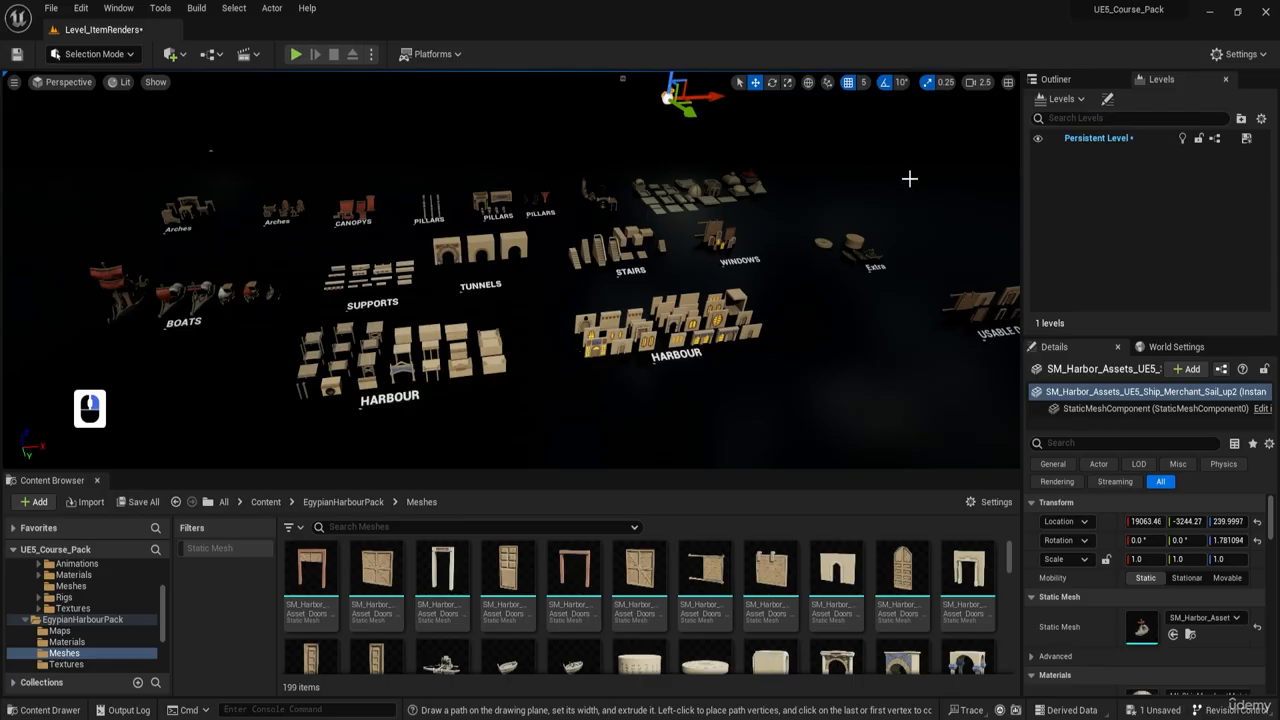
- Browse the level's actor hierarchy past the SmallHouse folder and select GroupActor_0
click(1055, 79)
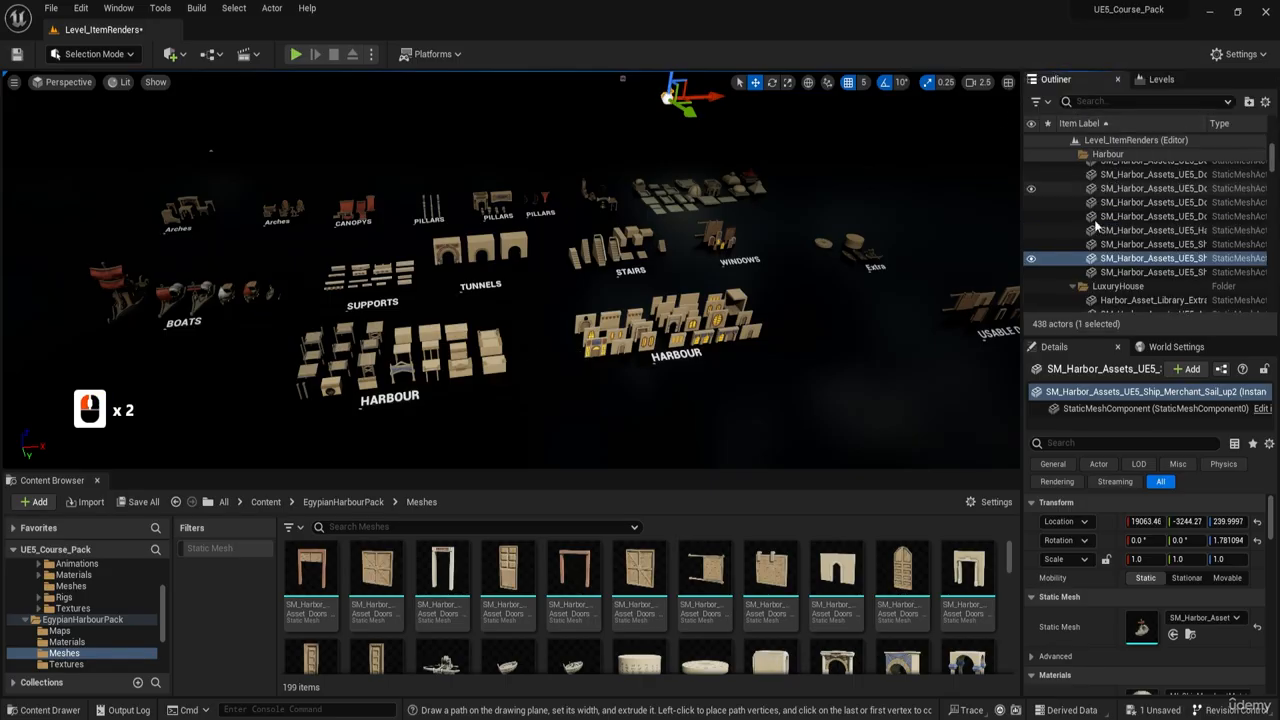
drag(1272, 153, 1277, 245)
scroll(1141, 259, up, 6)
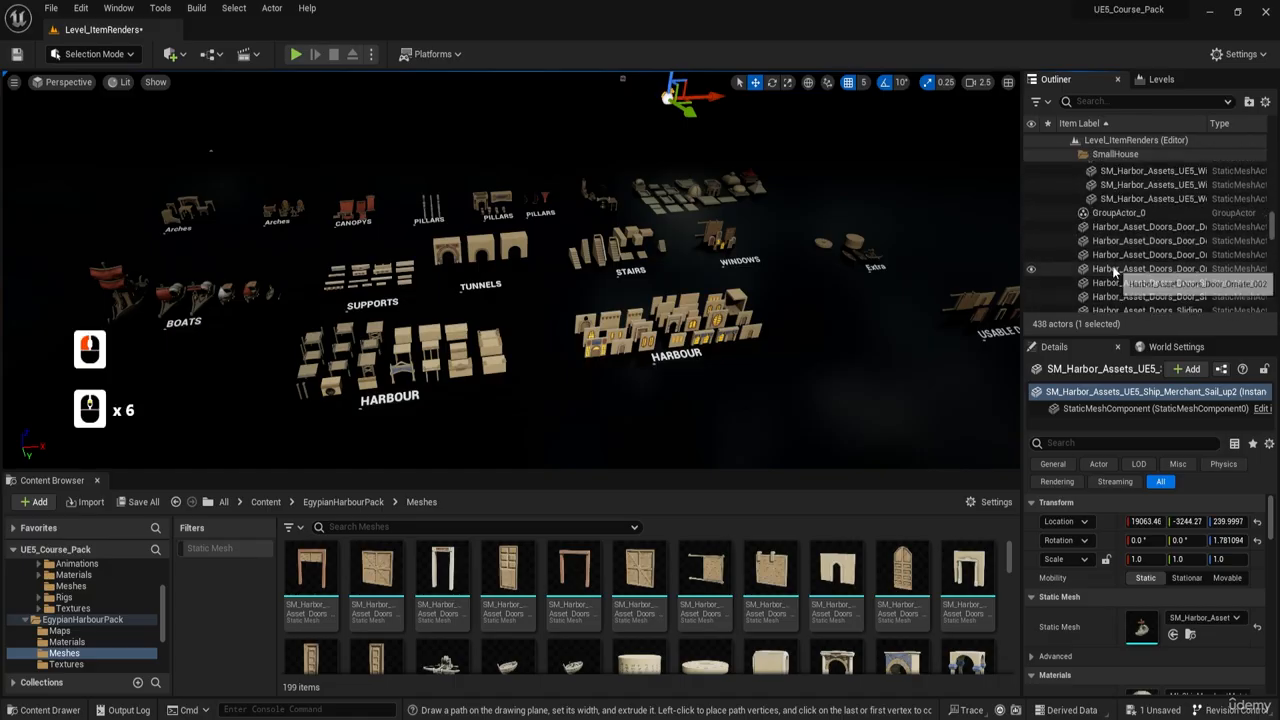
click(1115, 213)
scroll(1208, 220, up, 8)
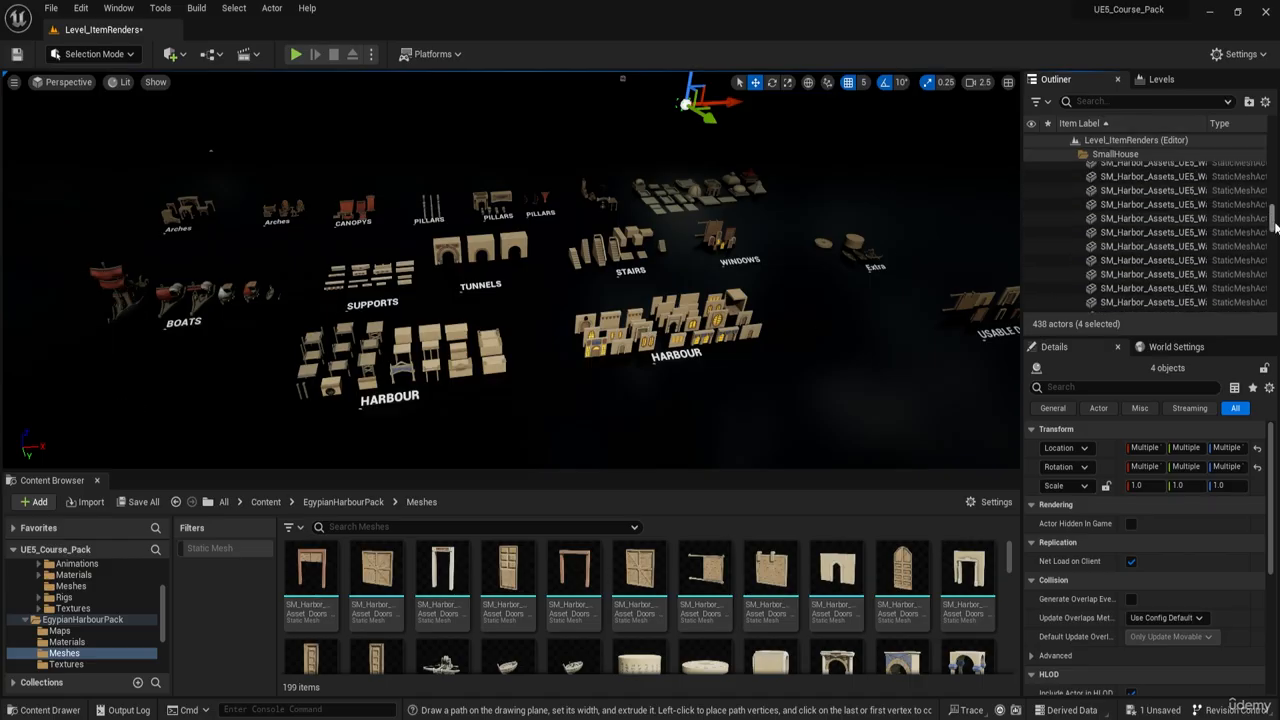
- Collapse the PostProcessing folder in the level hierarchy and select the three mesh actors listed around it
scroll(1275, 228, down, 10)
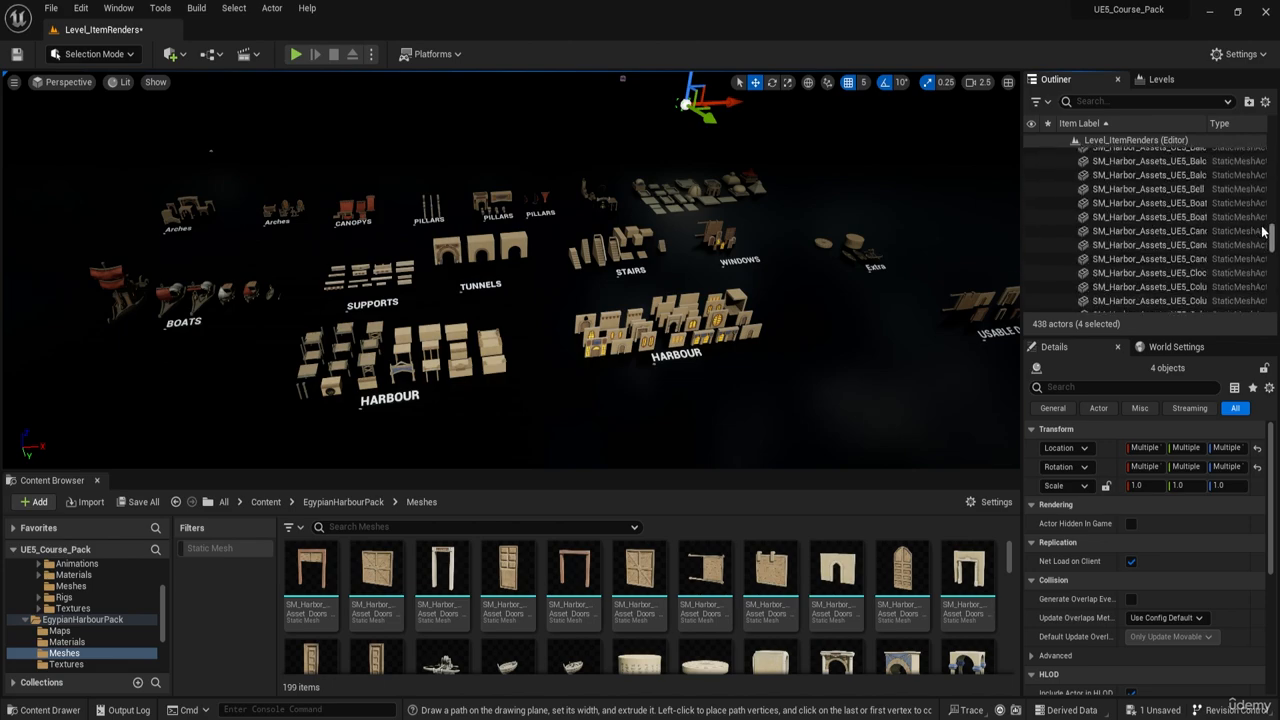
drag(1263, 229, 1263, 202)
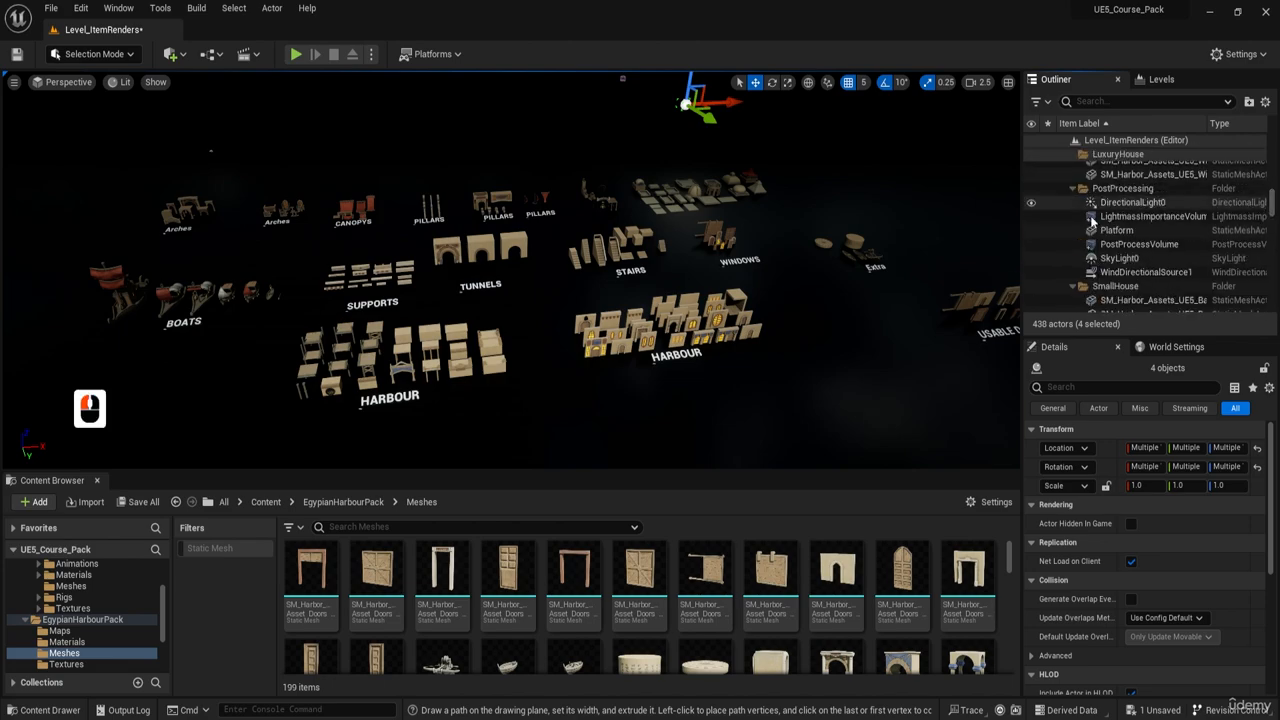
scroll(1095, 240, up, 7)
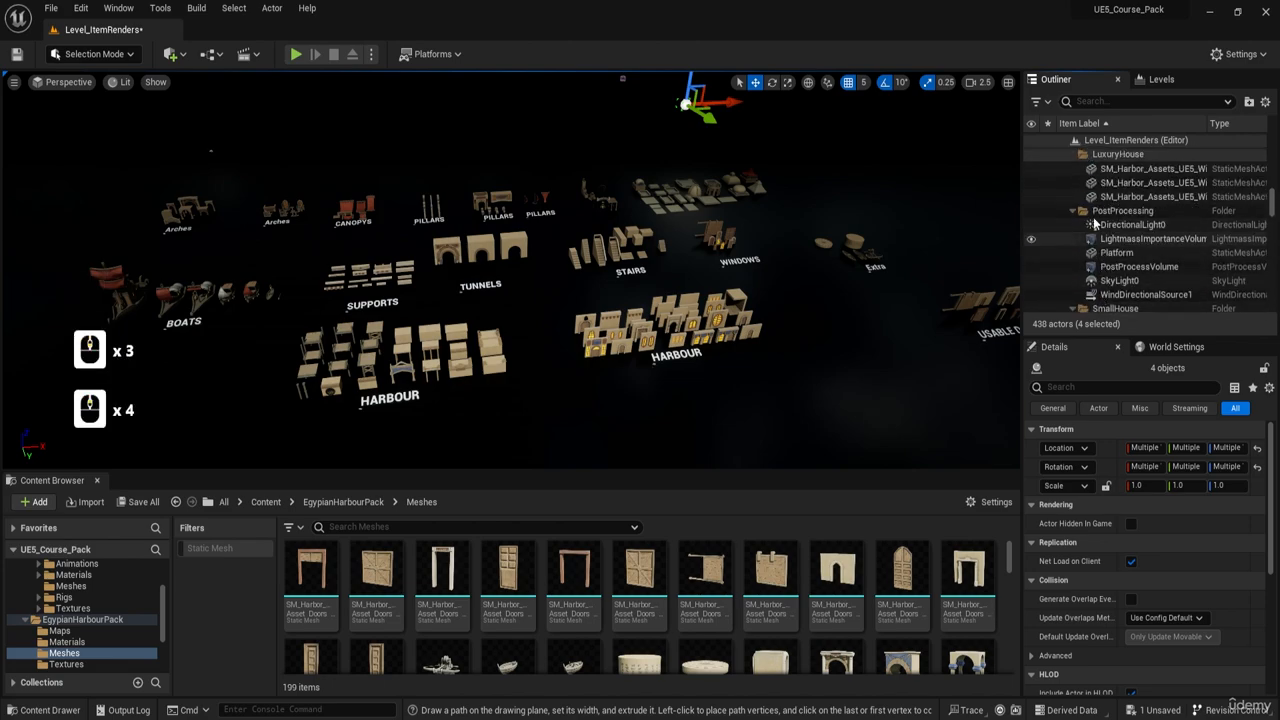
click(1073, 211)
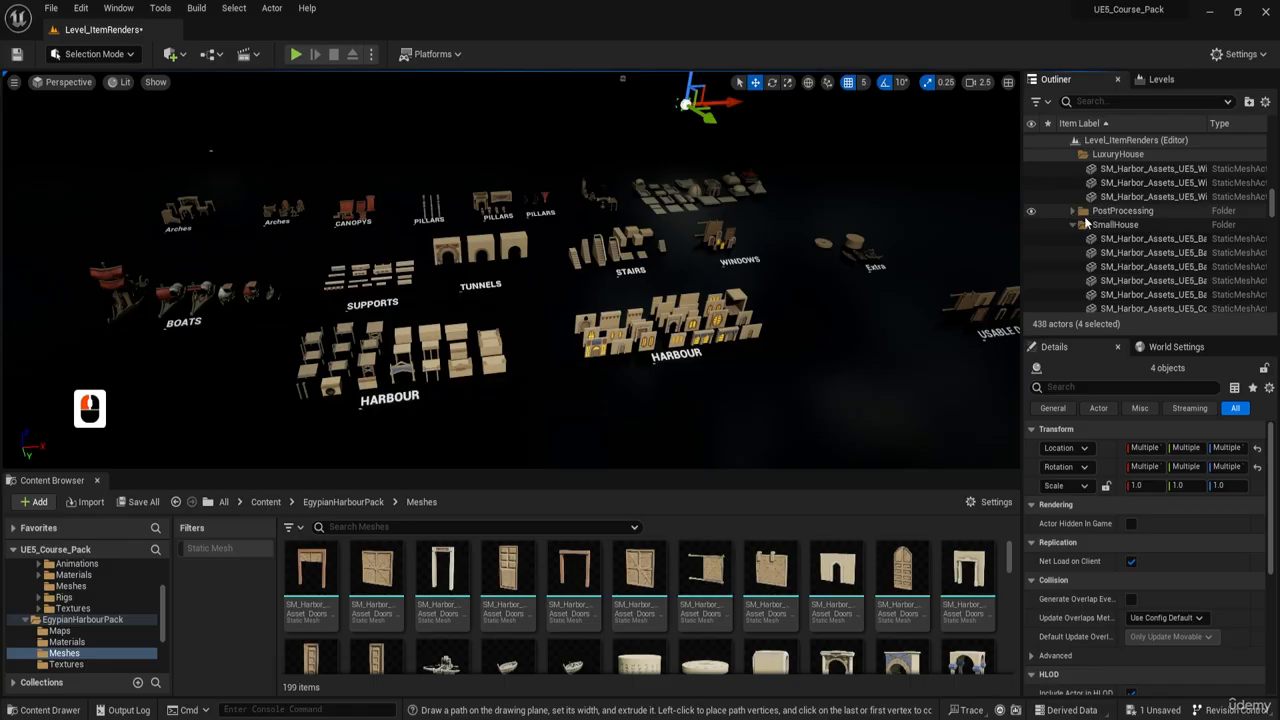
click(1093, 213)
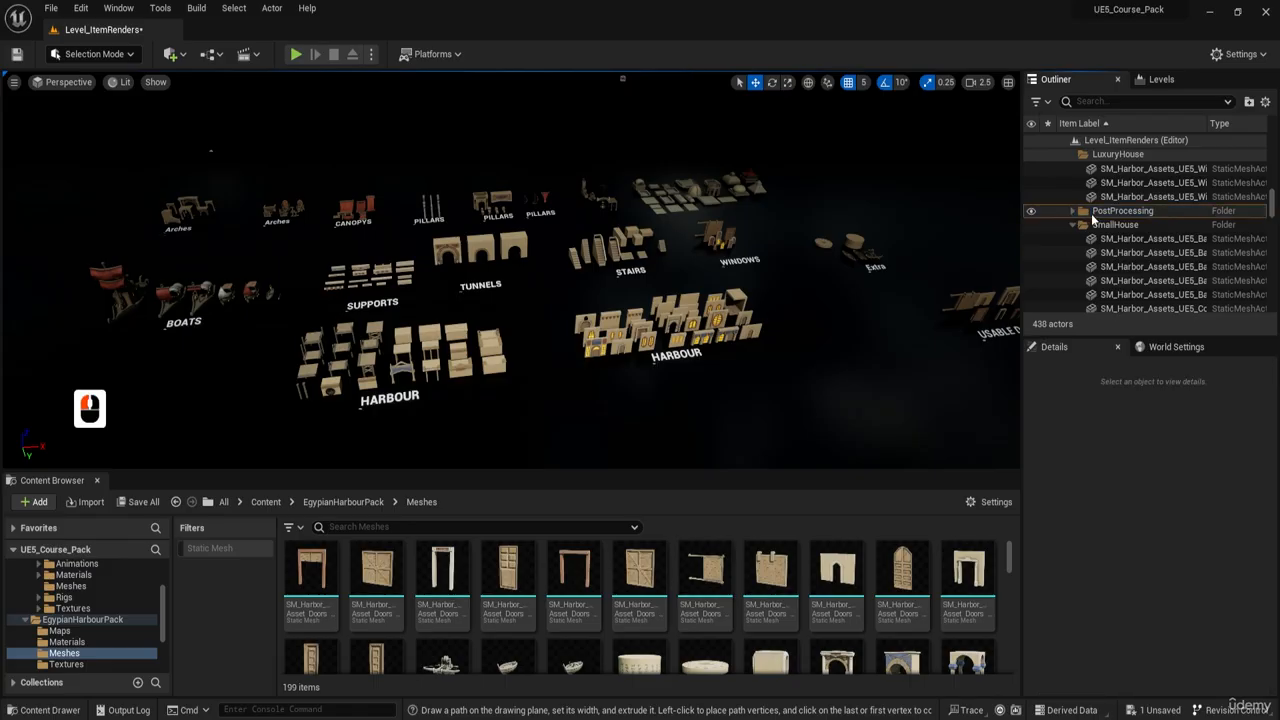
click(1097, 213)
click(1103, 252)
shift+click(1107, 198)
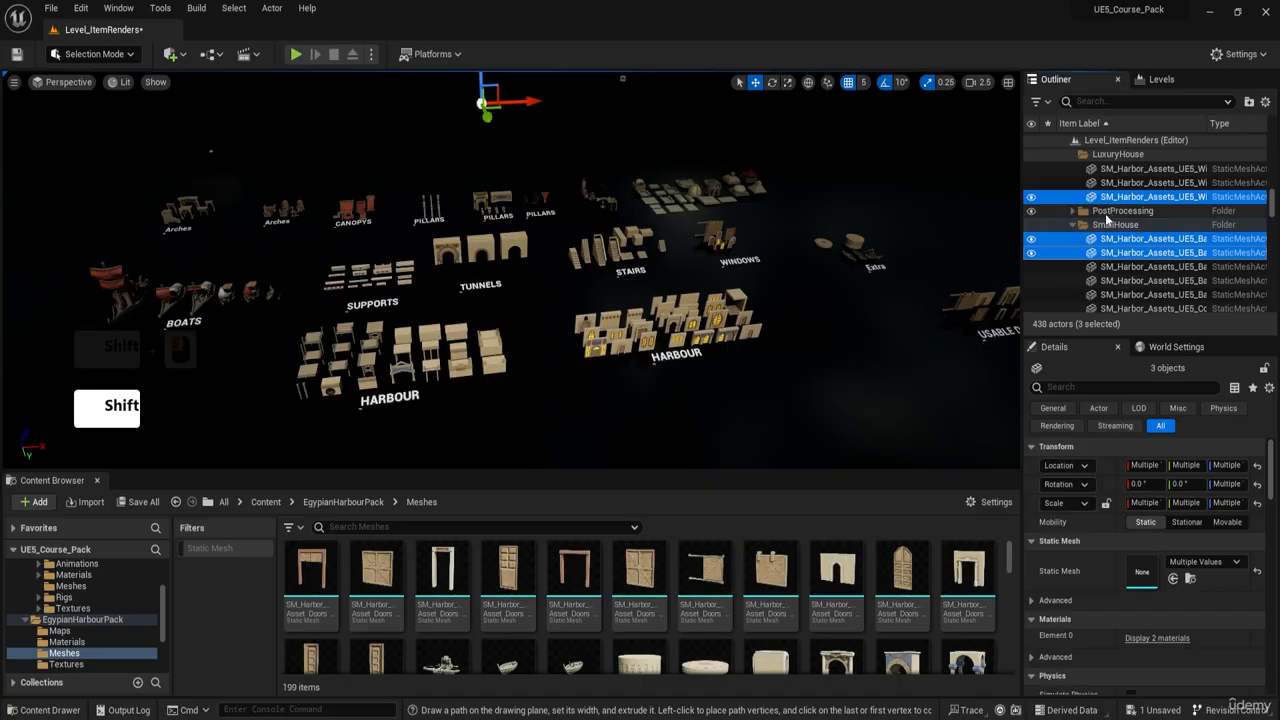
- Select the first three static mesh actors of the Harbour folder in the level hierarchy
mouse_move(918, 230)
right_down()
mouse_move(900, 178)
mouse_move(918, 230)
right_up()
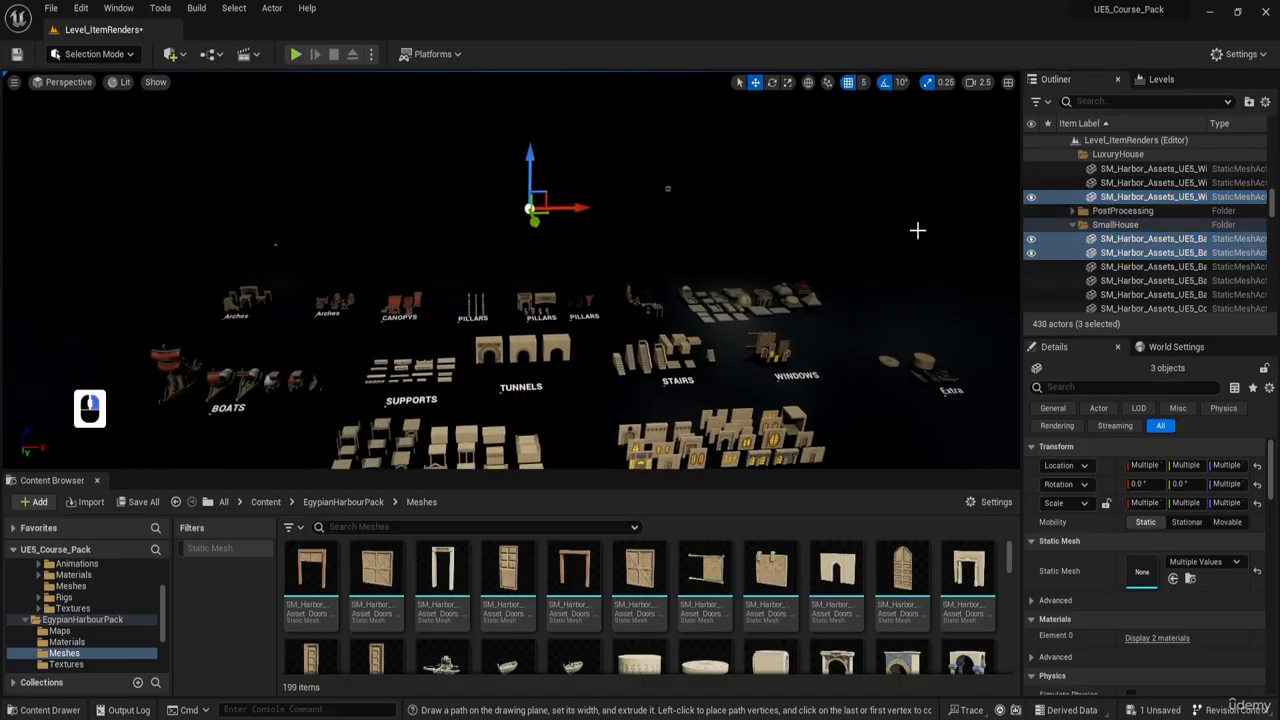
scroll(1070, 237, up, 20)
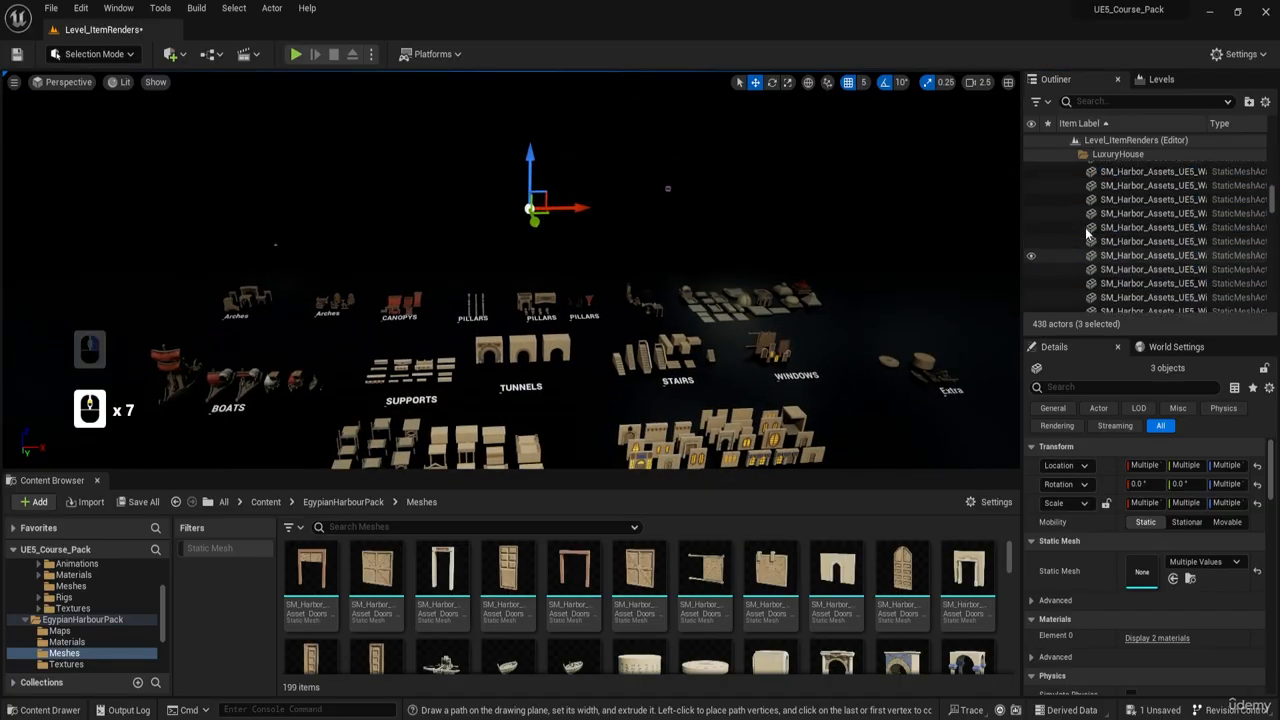
drag(1273, 190, 1272, 140)
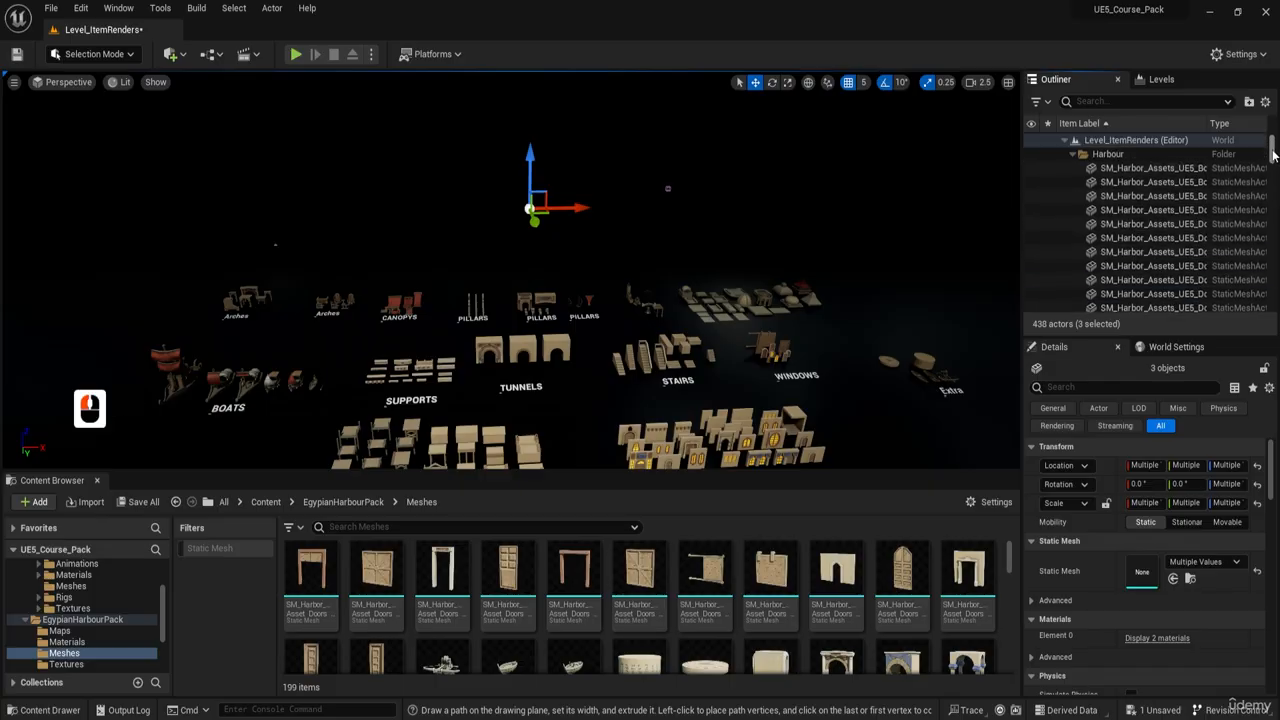
click(1114, 169)
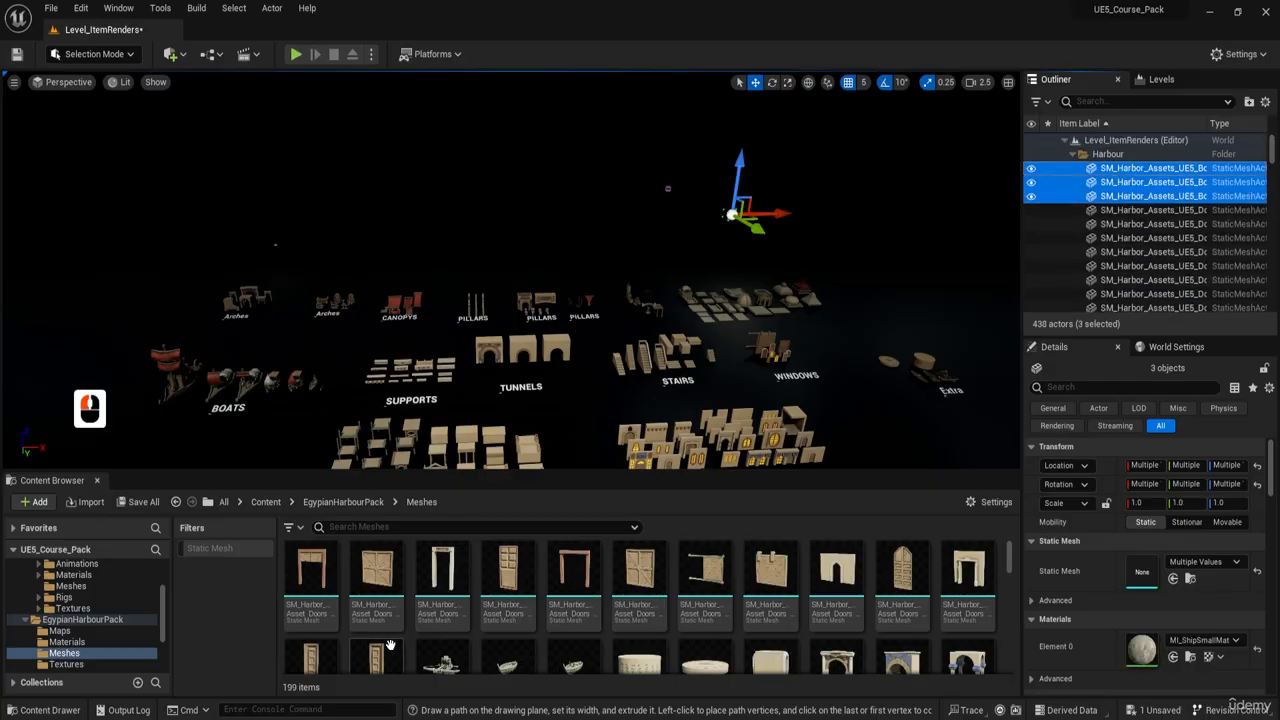
- Check the asset details of the first double door mesh, then open the EgypianHarbourPack Materials folder
mouse_move(364, 584)
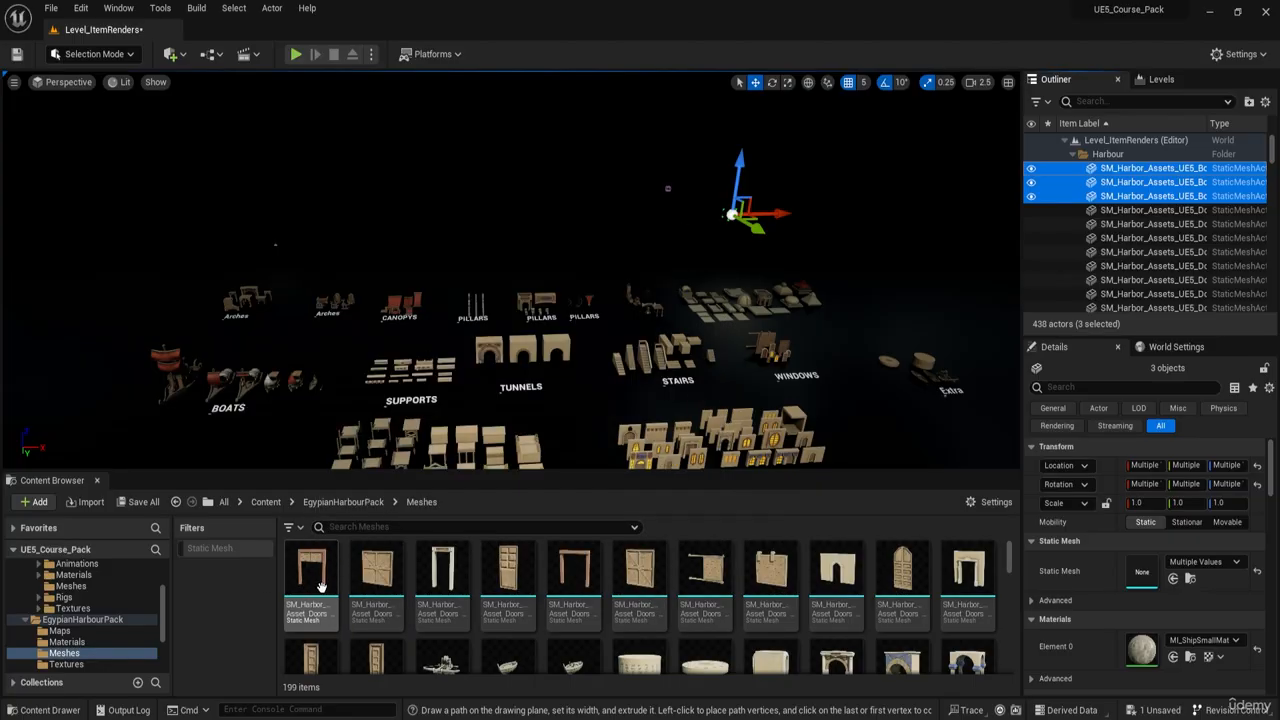
mouse_move(322, 585)
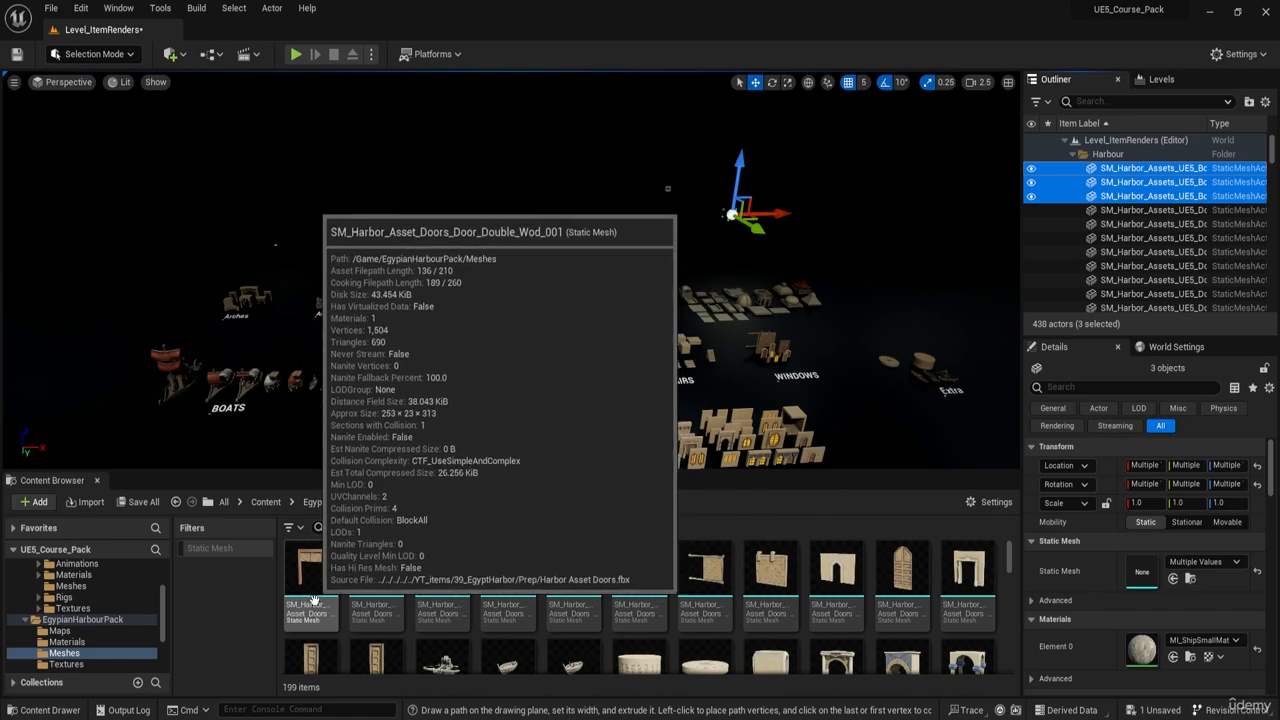
click(343, 502)
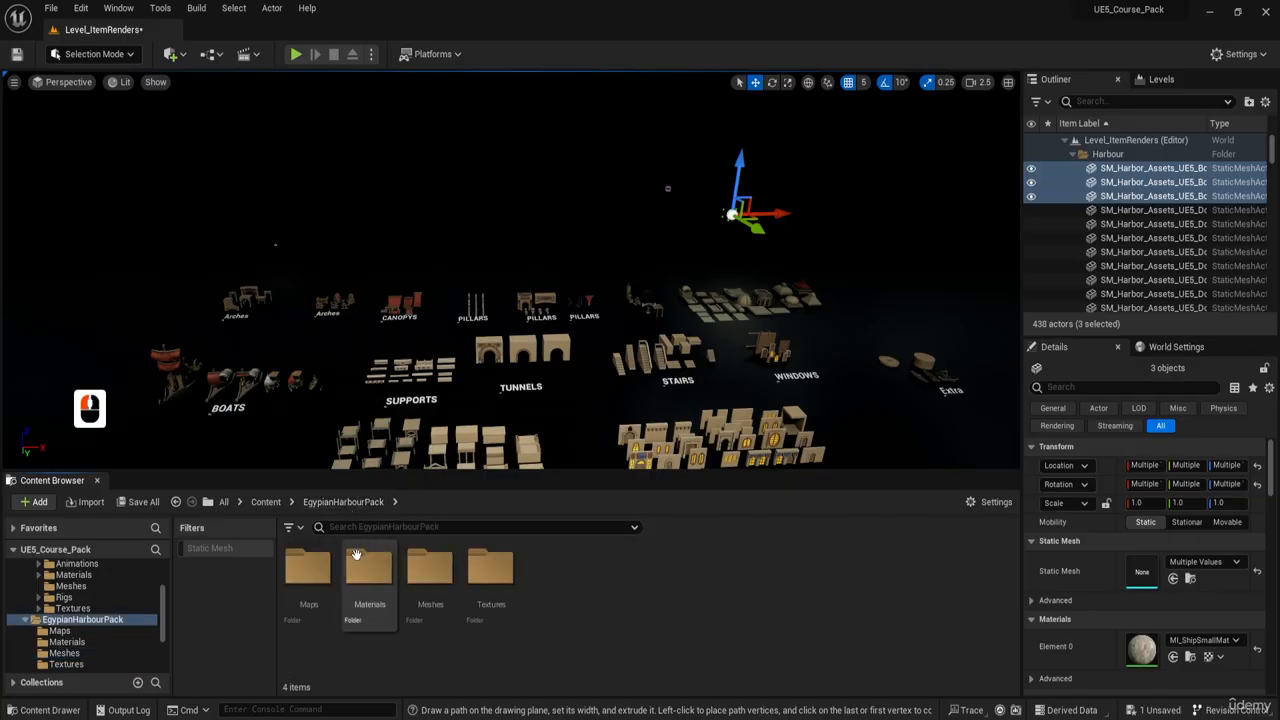
double_click(371, 578)
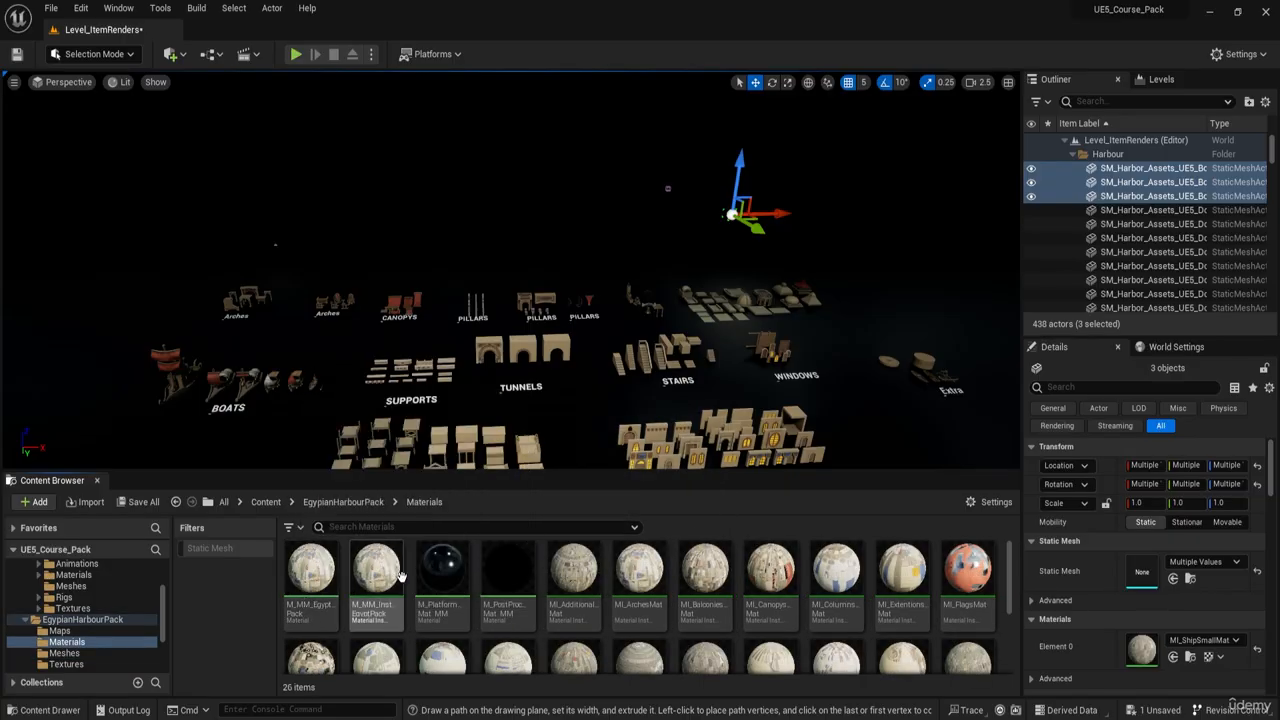
- Open the EgypianHarbourPack Meshes folder and filter the level's actor hierarchy by sm_
click(329, 503)
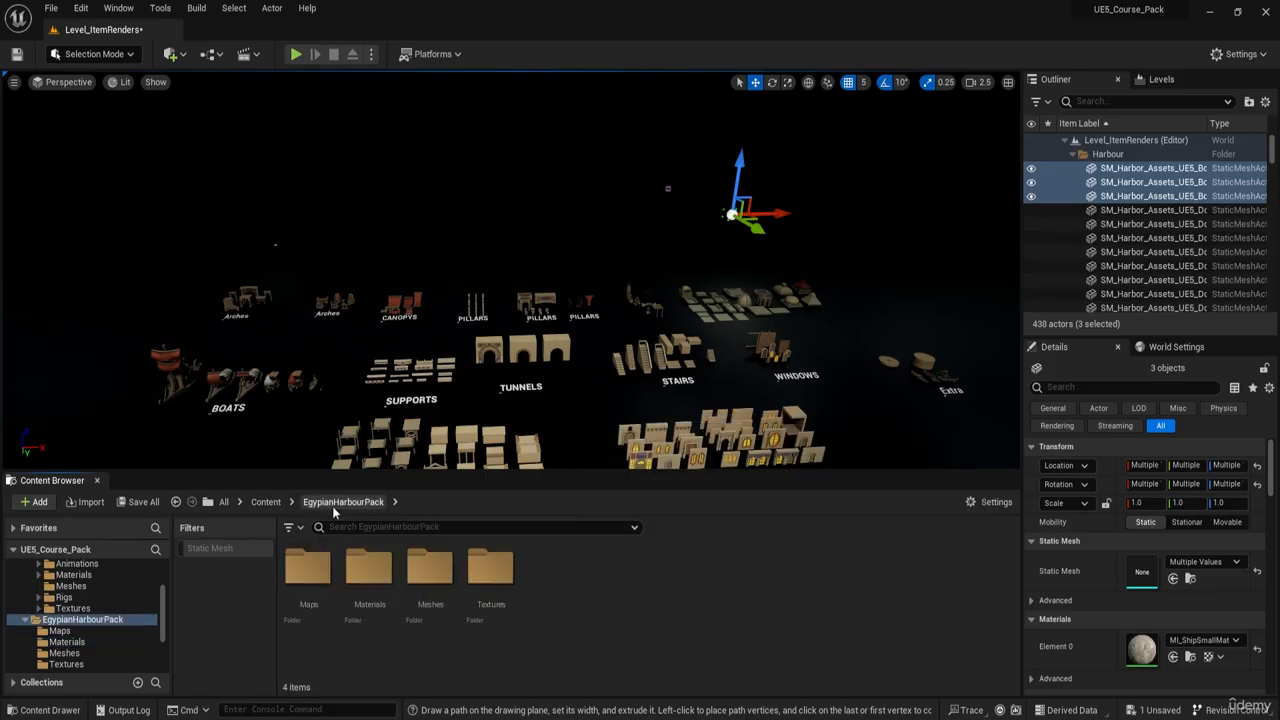
double_click(428, 570)
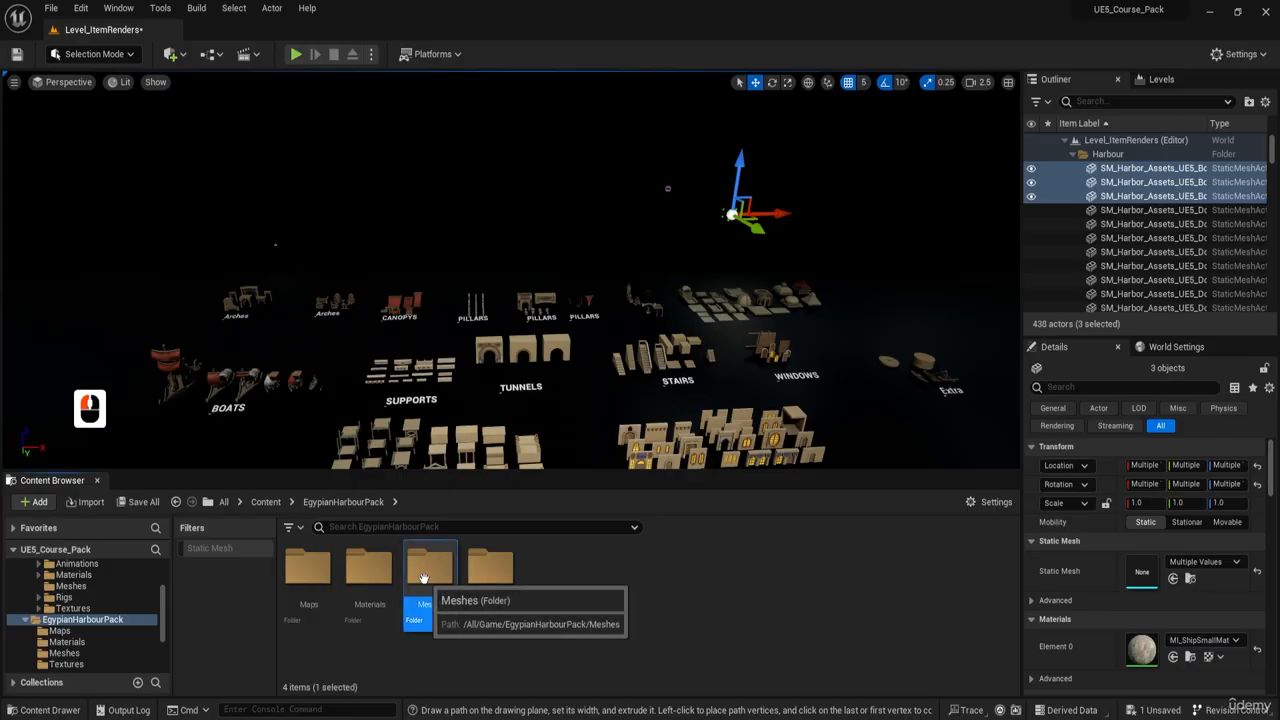
click(1111, 101)
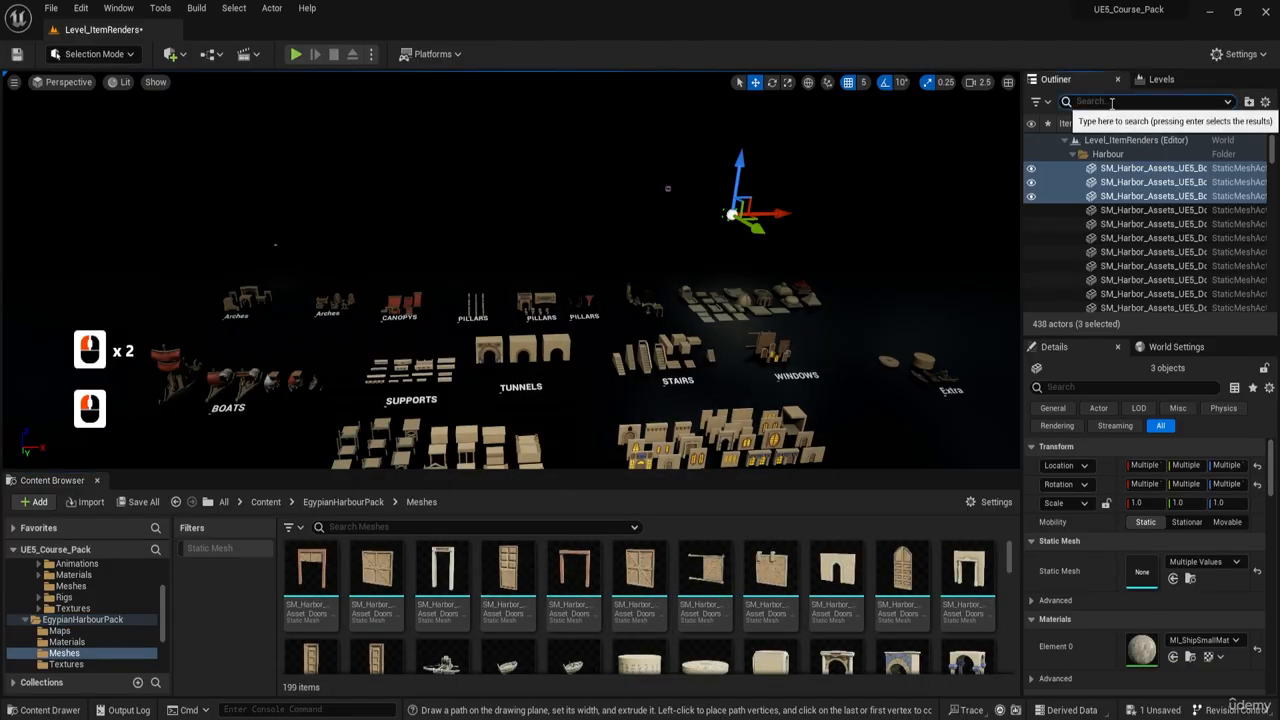
text(sm_)
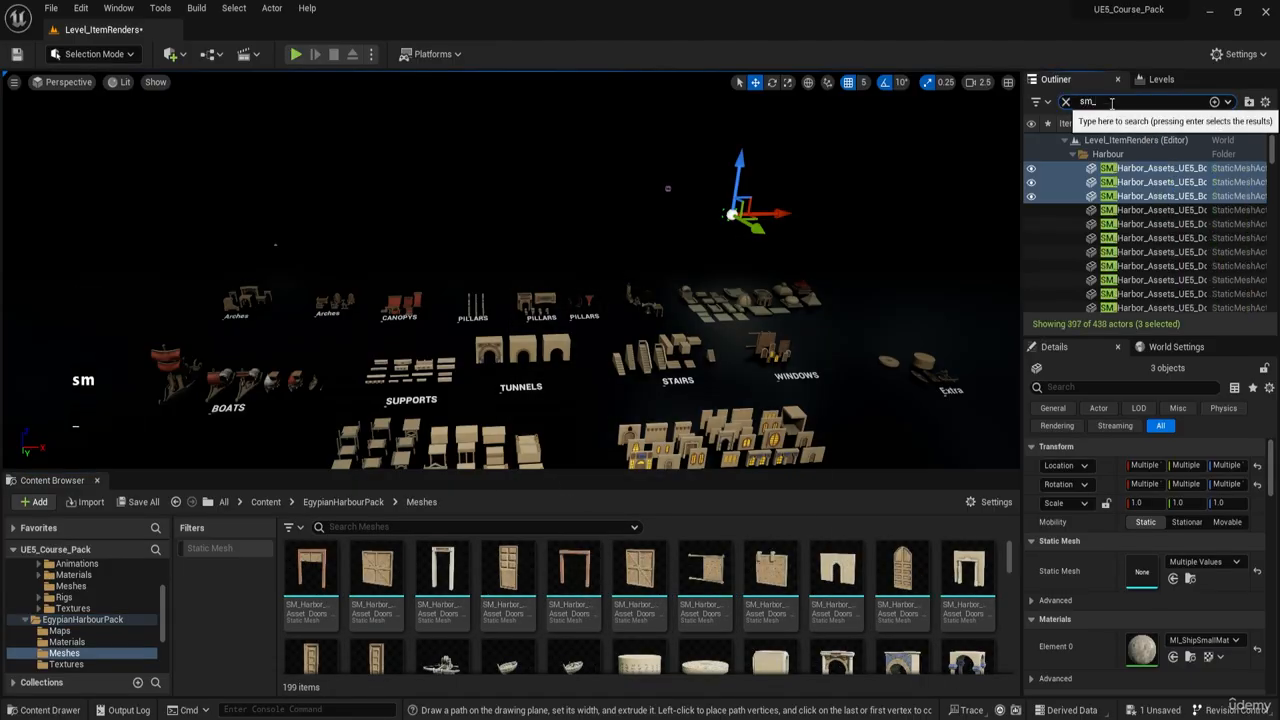
key(ctrl)
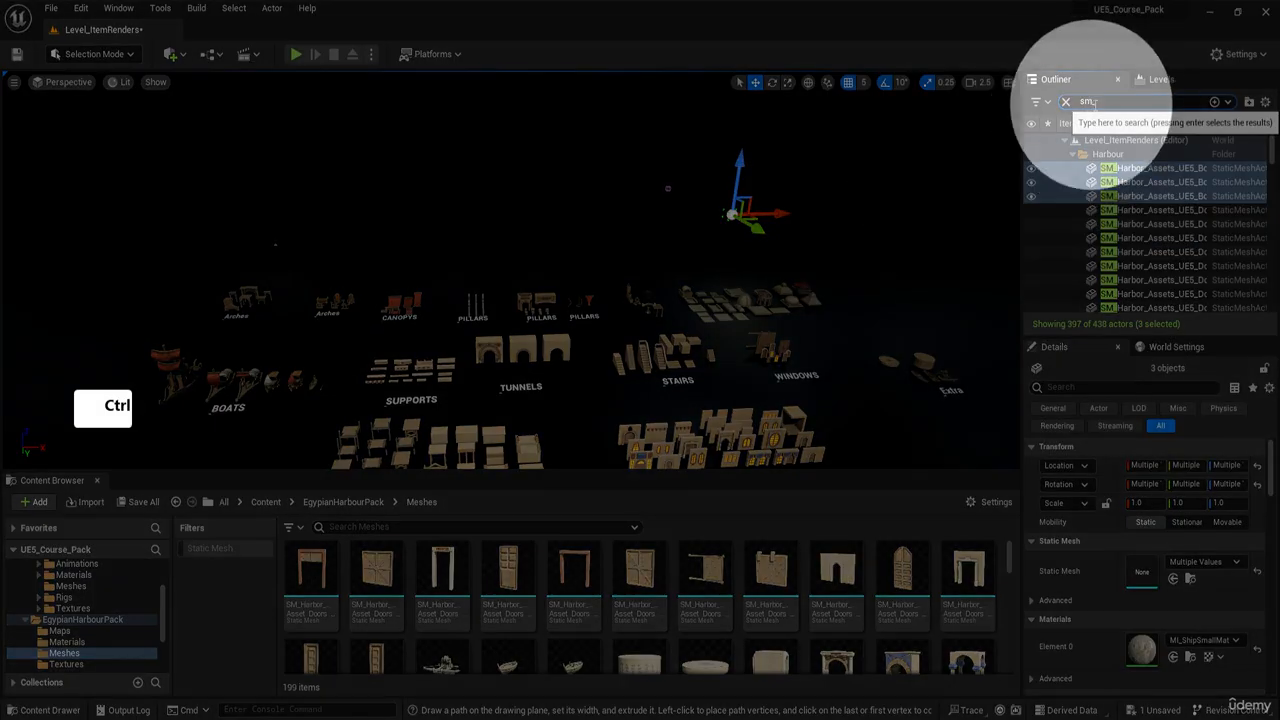
click(1100, 101)
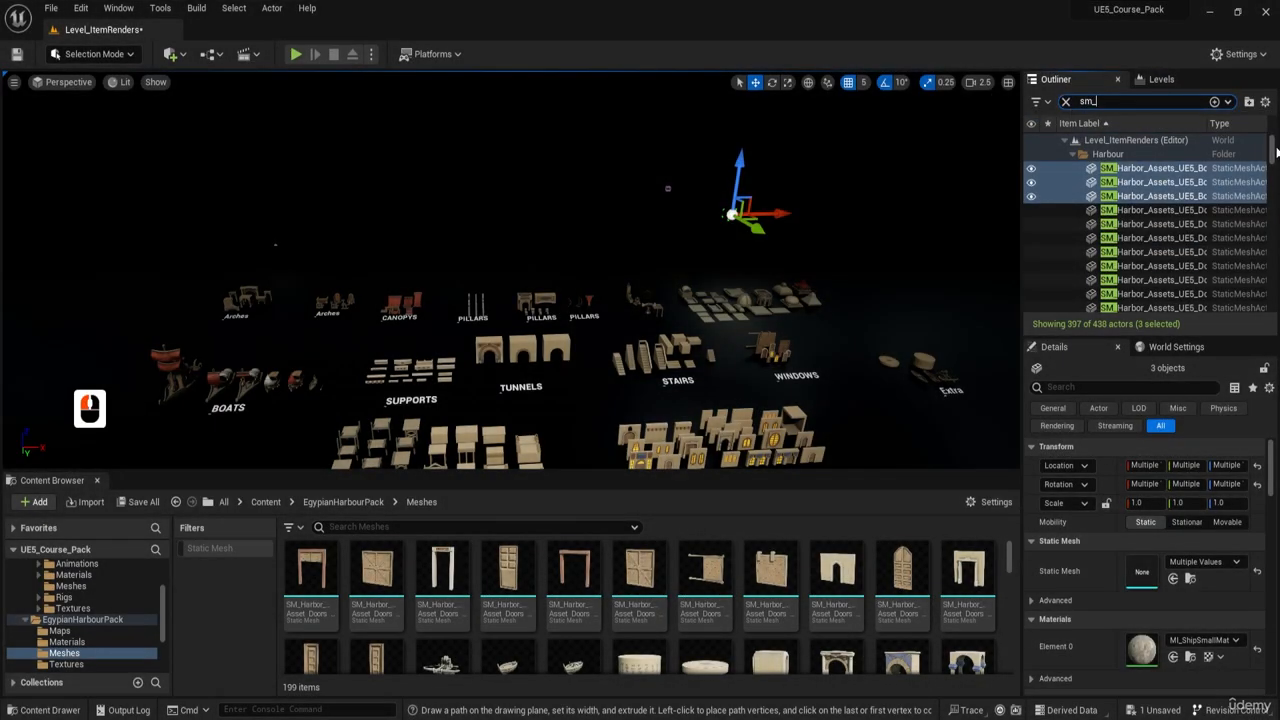
- Select all actors matching the sm_ filter, from the last wooden door mesh up to the first, and view them in the level
drag(1276, 150, 1273, 311)
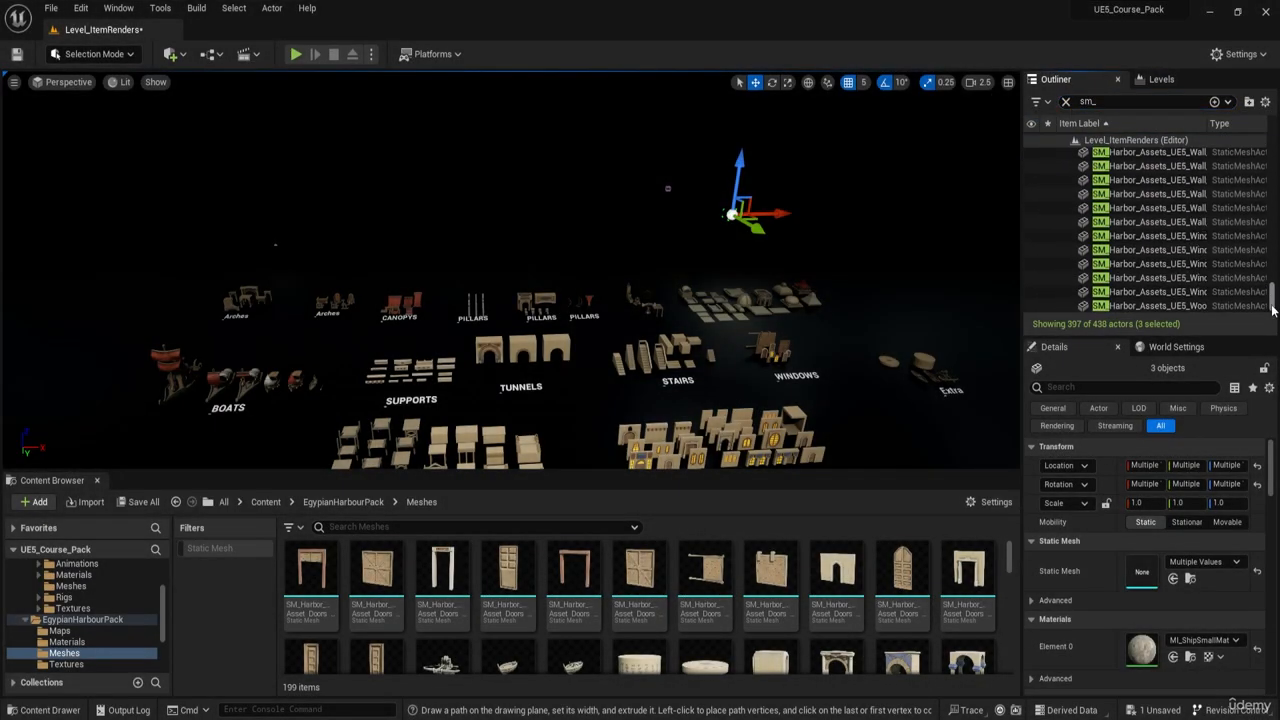
click(1160, 305)
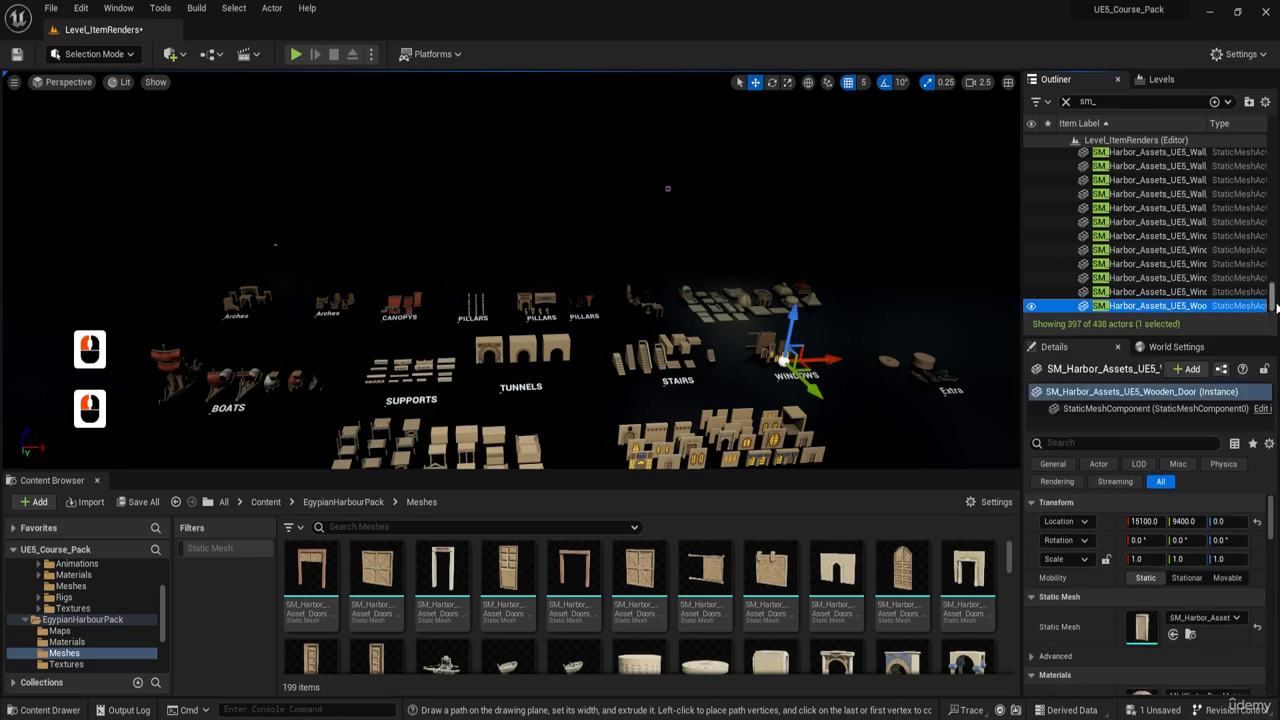
drag(1273, 176, 1273, 147)
shift+click(1181, 171)
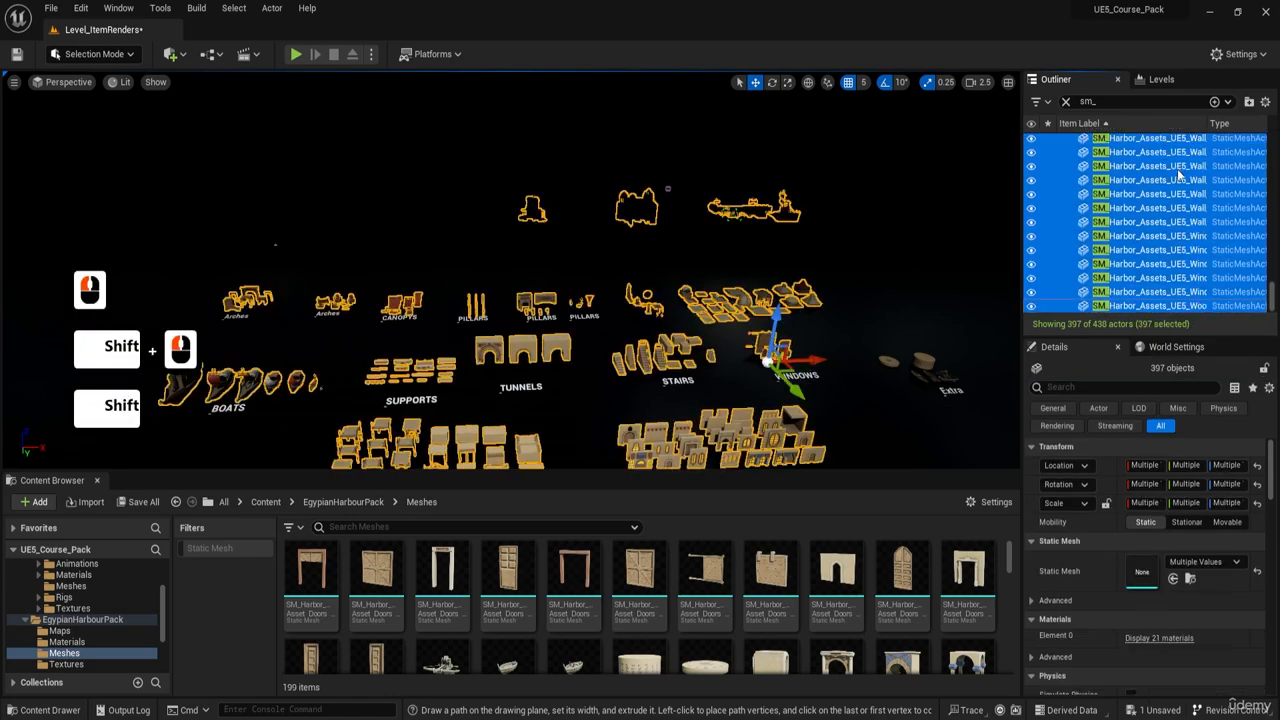
right_drag(700, 250, 694, 310)
right_drag(646, 232, 623, 231)
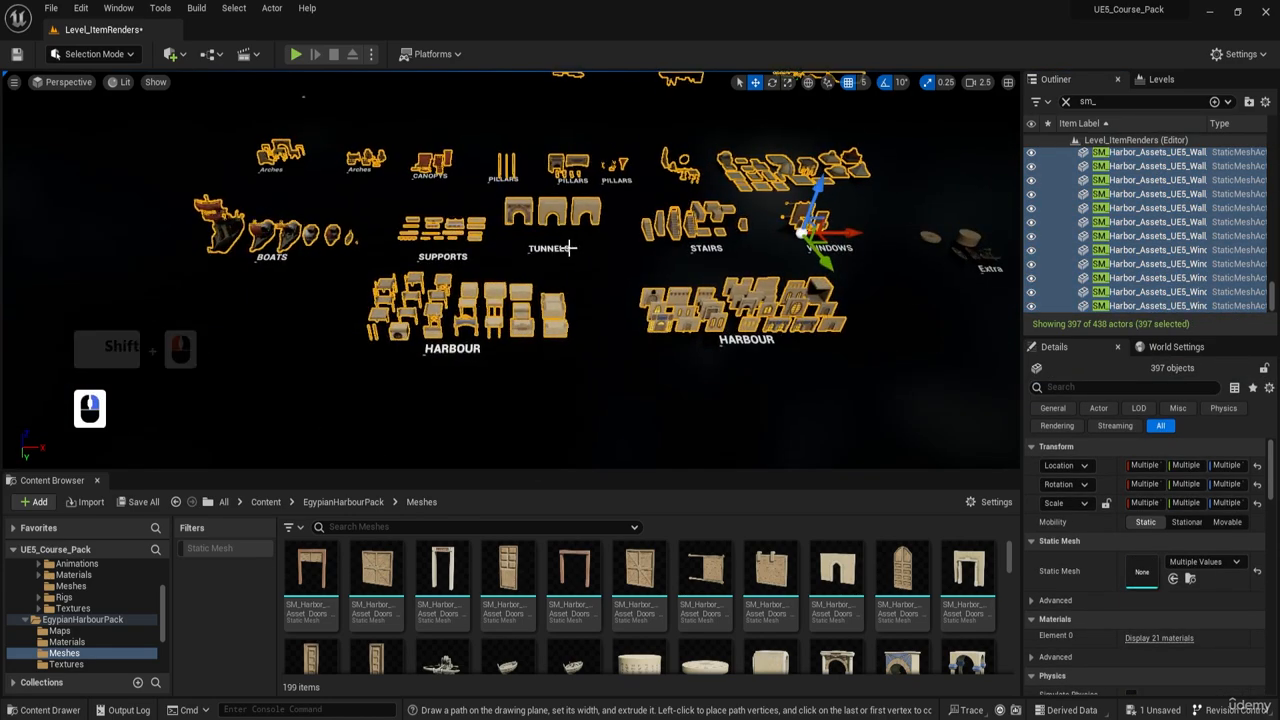
- Clear the hierarchy filter and look through the level's folders and loose actors down to the last text render actor
click(1066, 101)
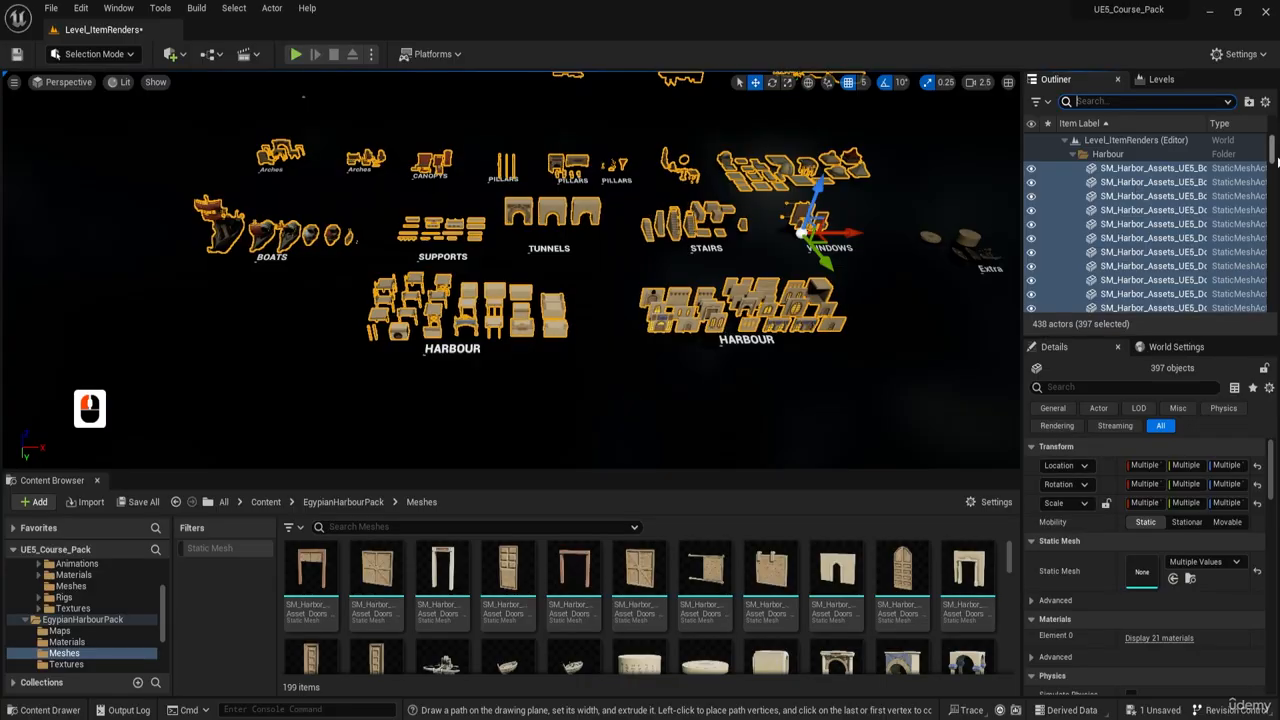
shift+click(1158, 193)
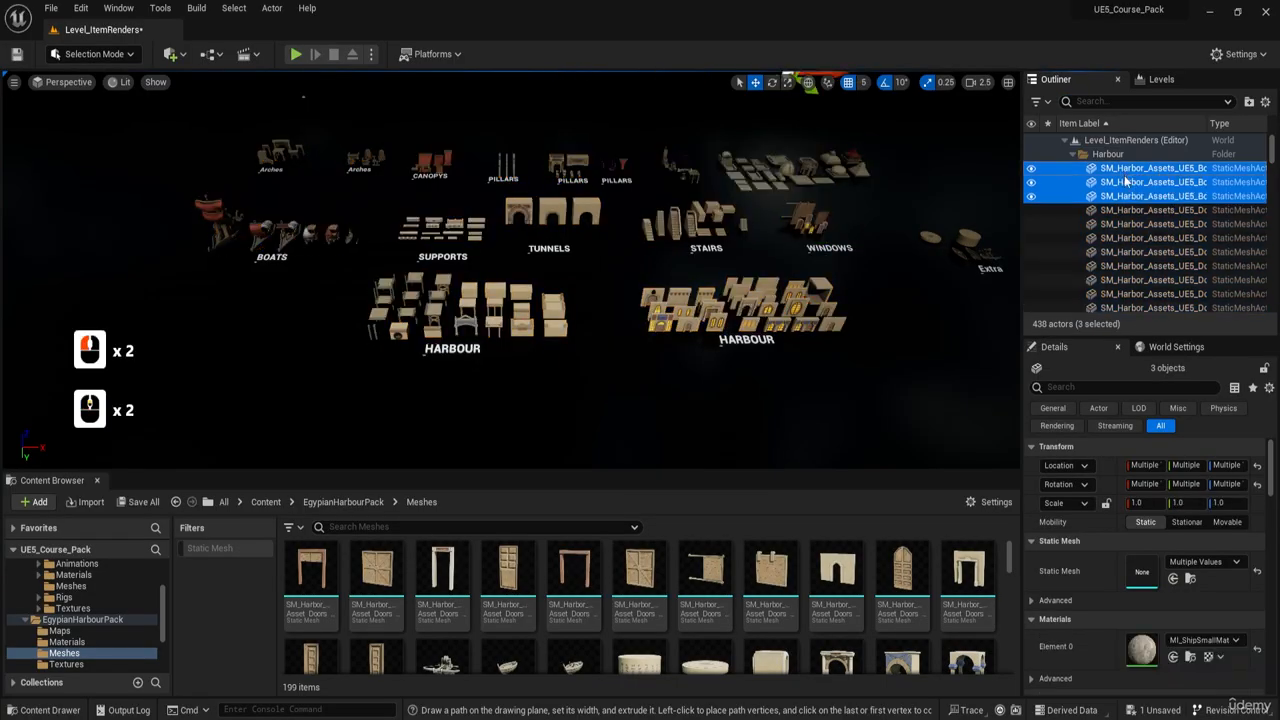
scroll(1140, 226, down, 20)
scroll(1100, 215, up, 11)
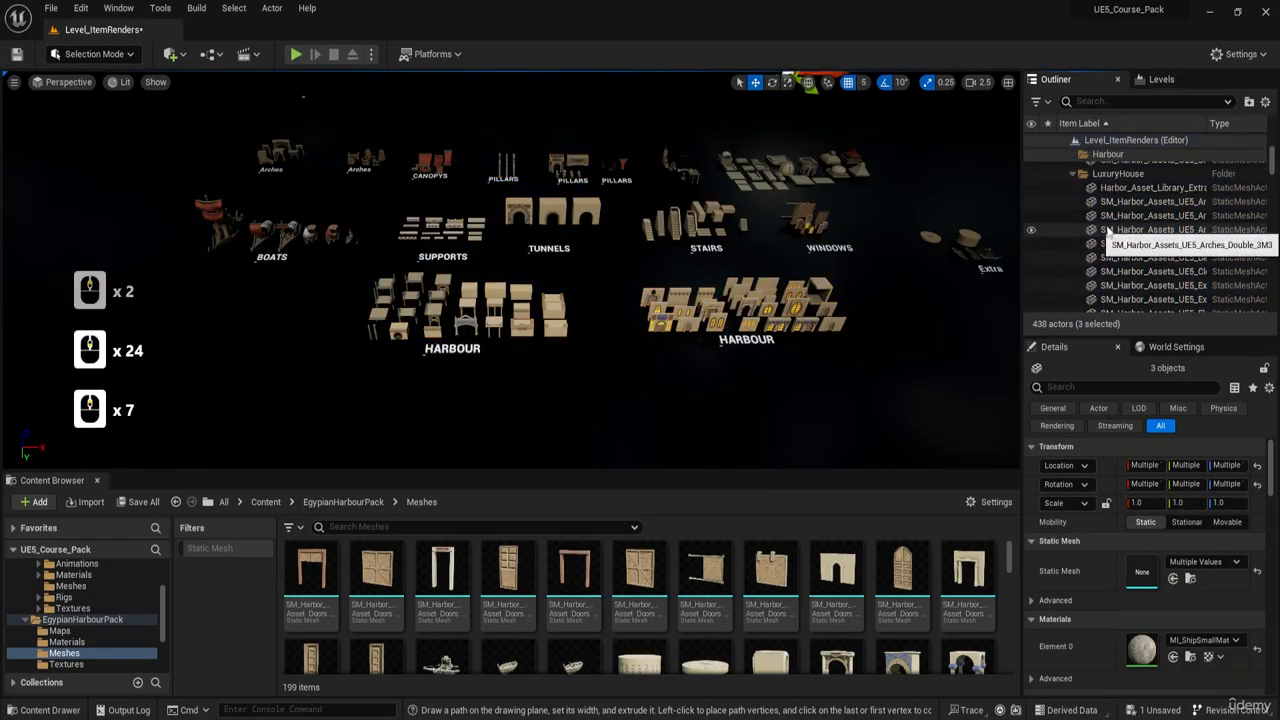
scroll(1100, 220, down, 20)
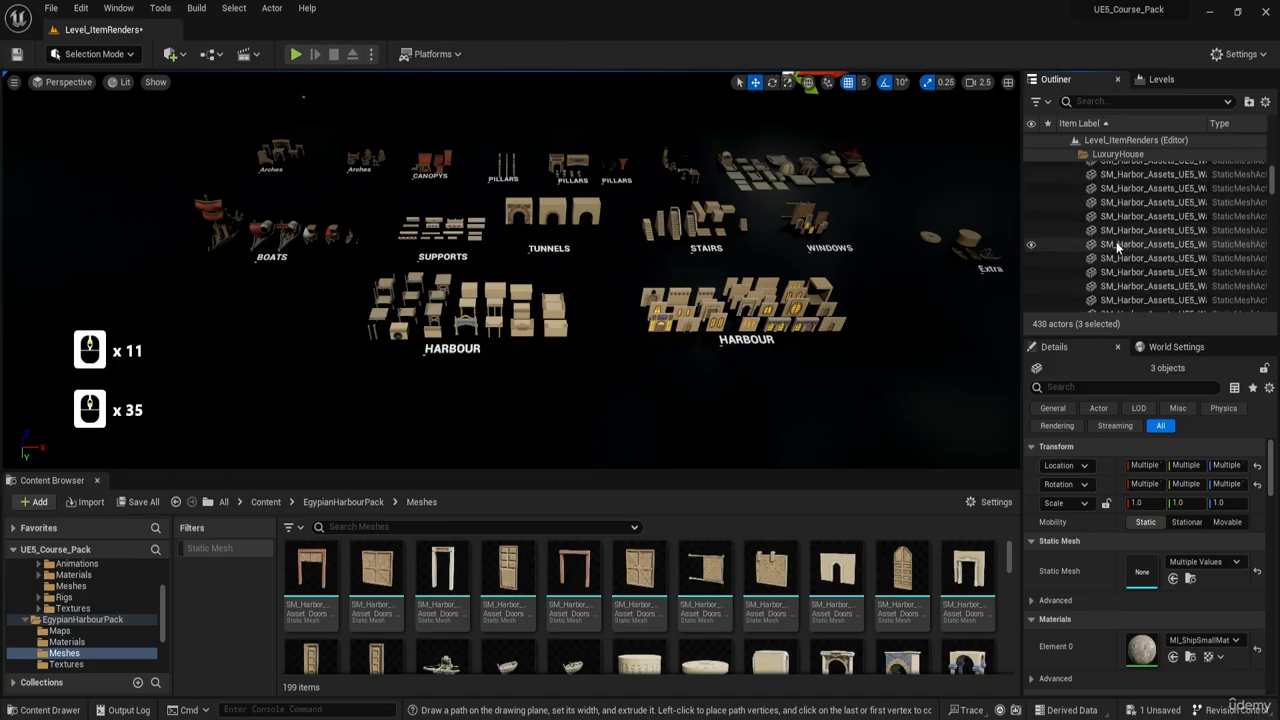
scroll(1118, 247, down, 20)
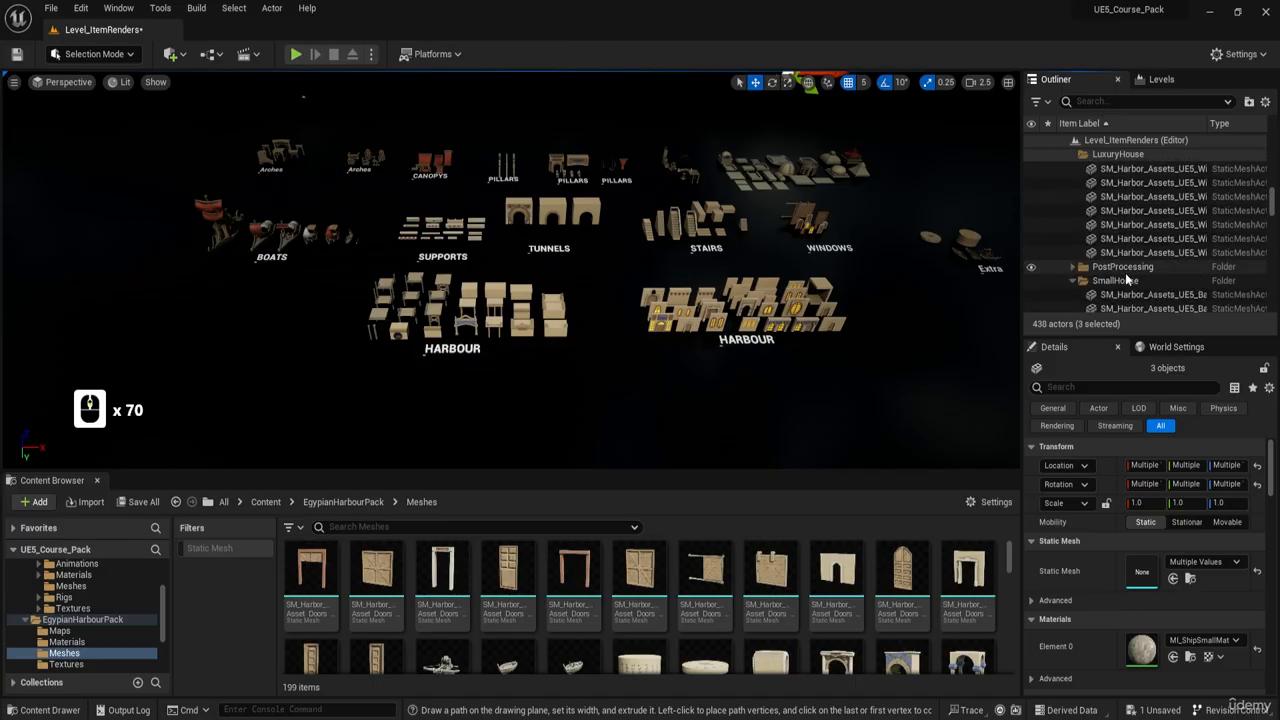
scroll(1140, 262, down, 20)
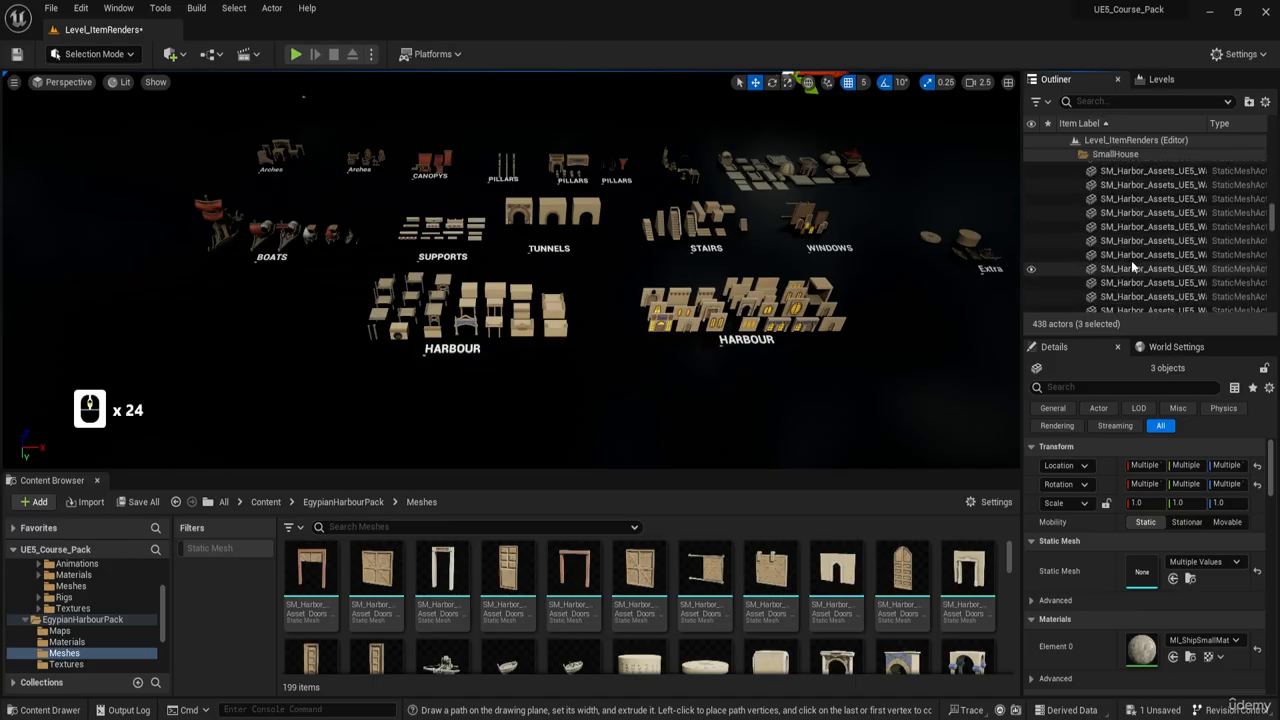
scroll(1135, 262, down, 20)
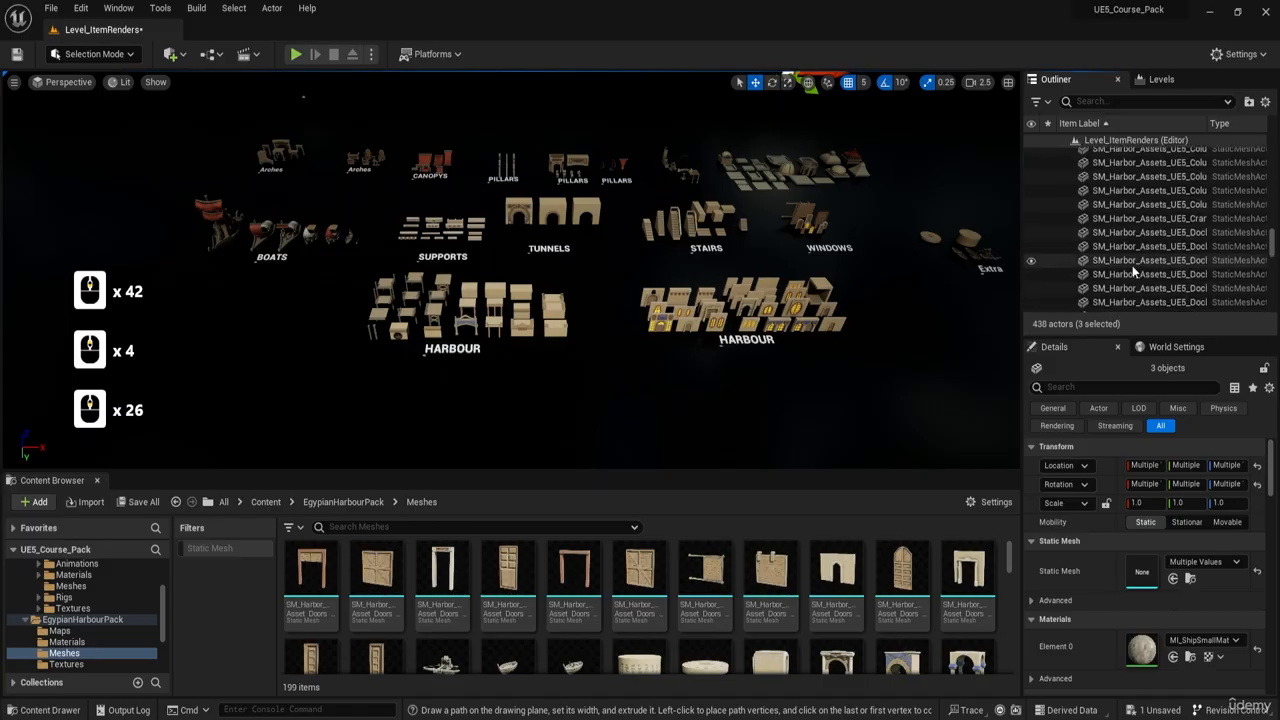
scroll(1130, 263, down, 20)
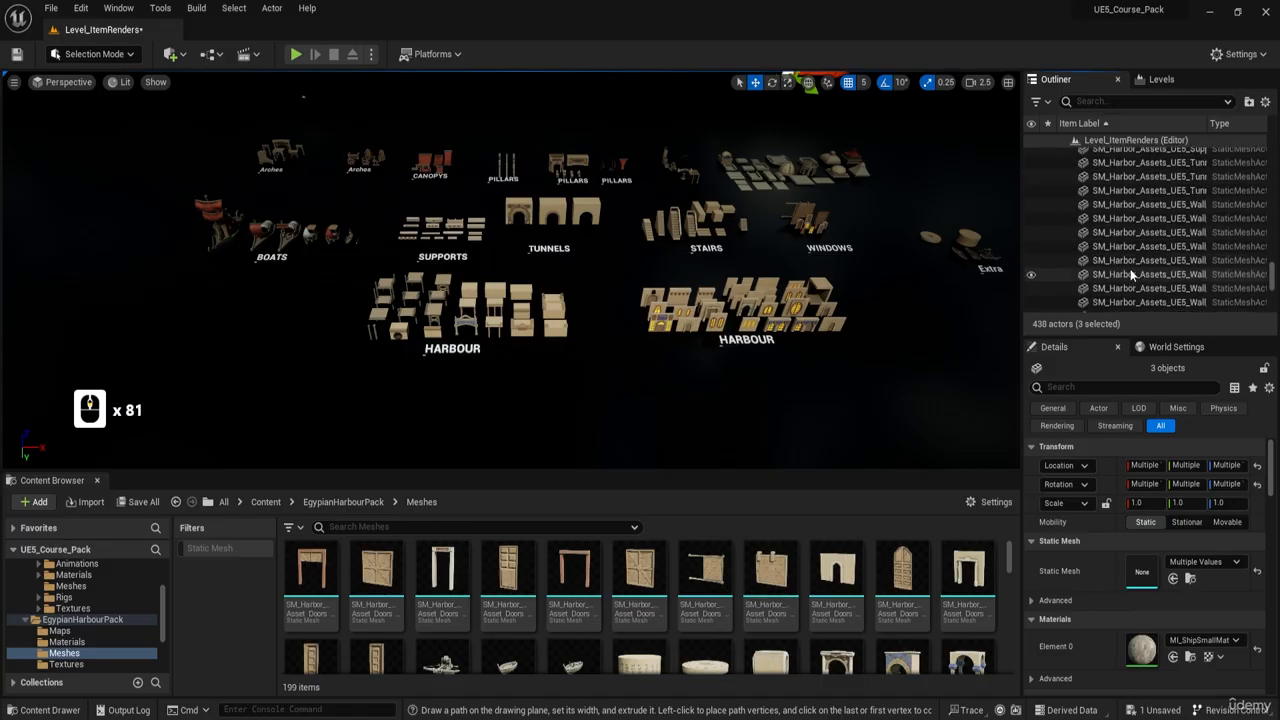
scroll(1133, 267, down, 9)
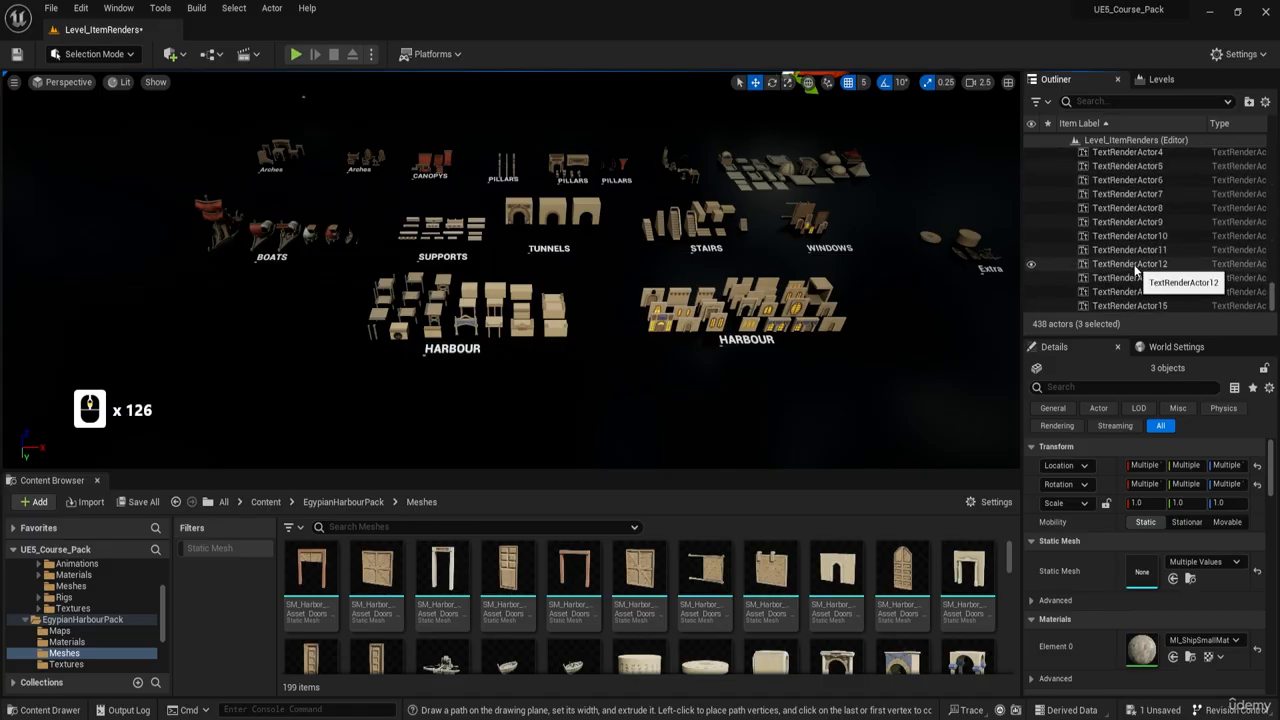
scroll(1135, 268, down, 10)
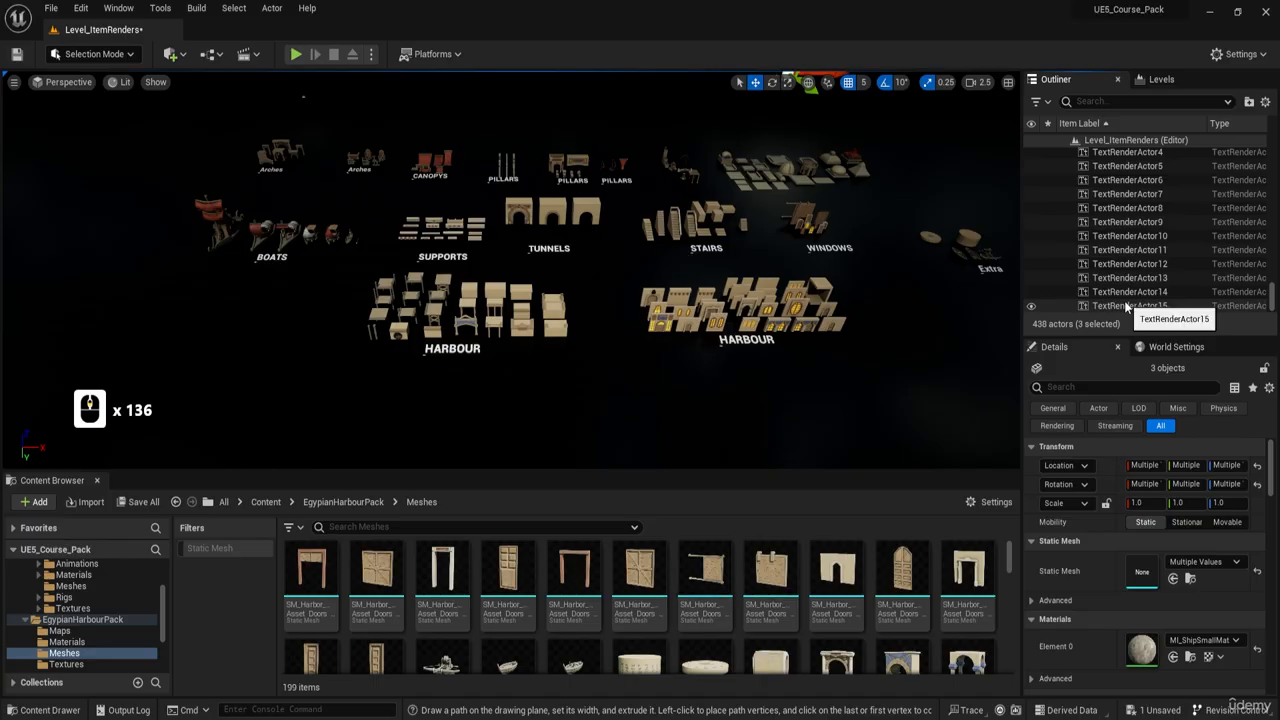
- Select the level's actors from TextRenderActor15 up to the start of the Harbour folder and frame them in the view
click(1126, 306)
drag(1273, 298, 1278, 140)
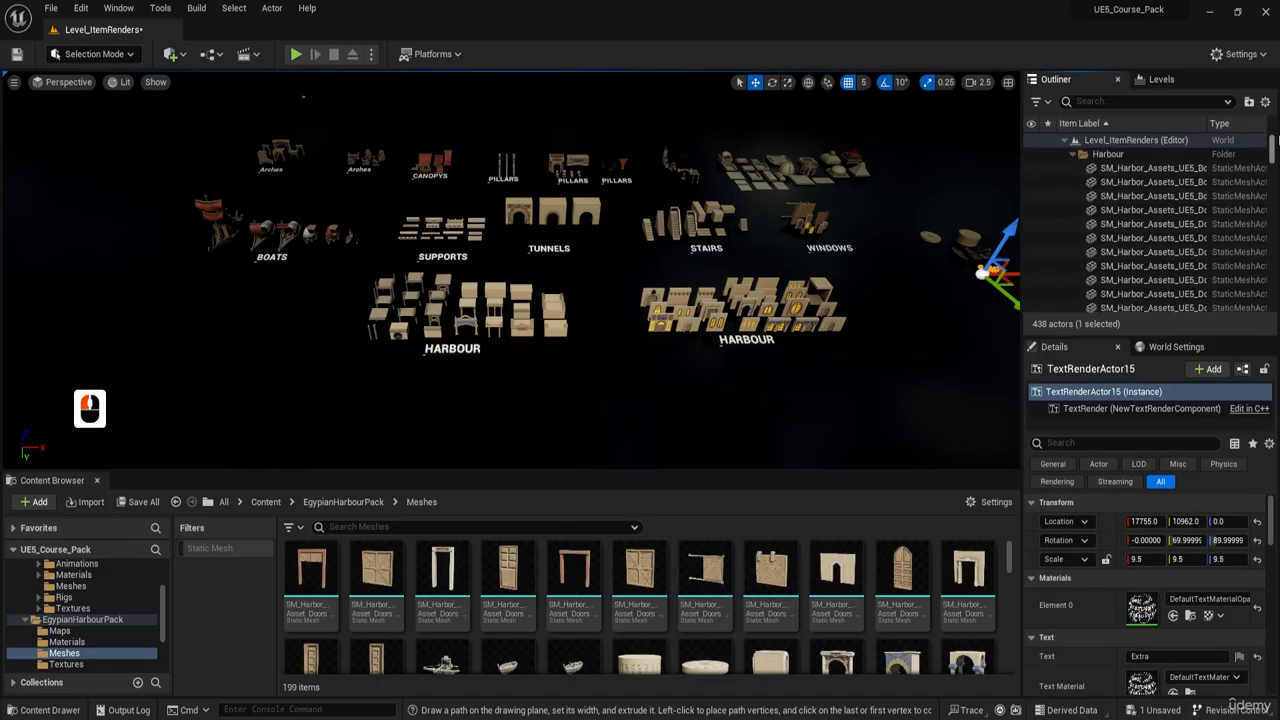
shift+click(1147, 160)
key(f)
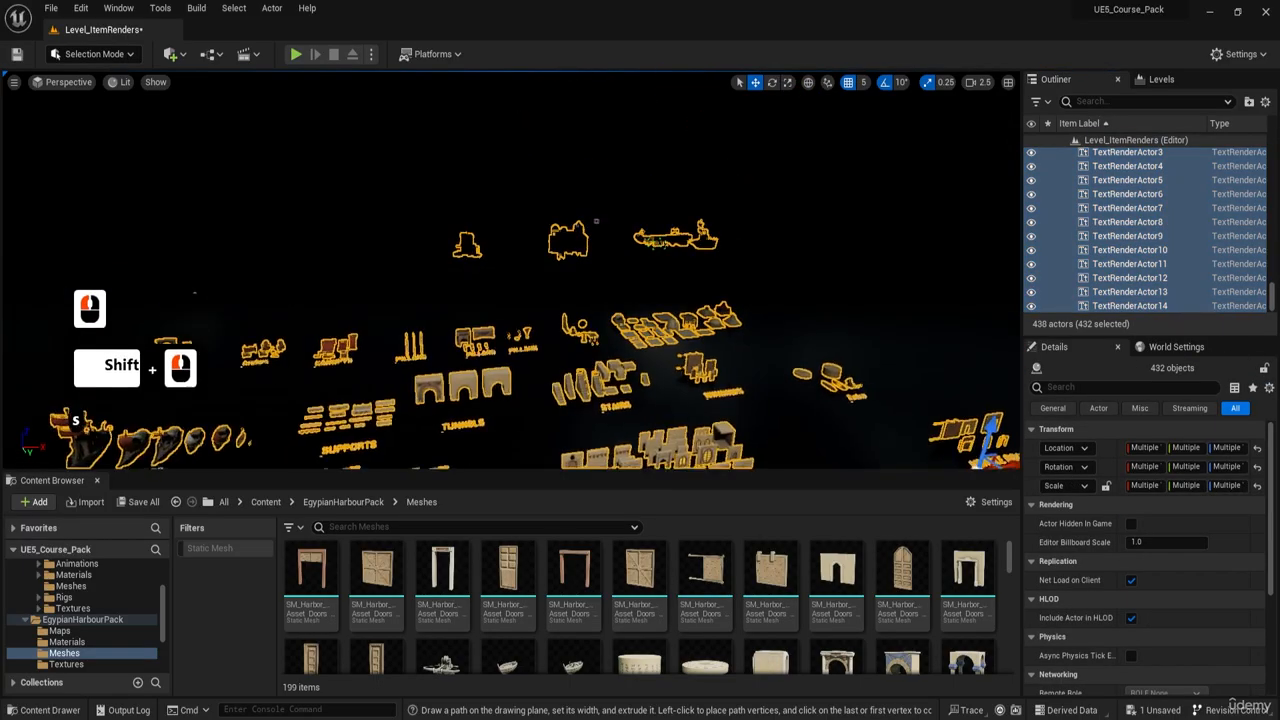
key(f)
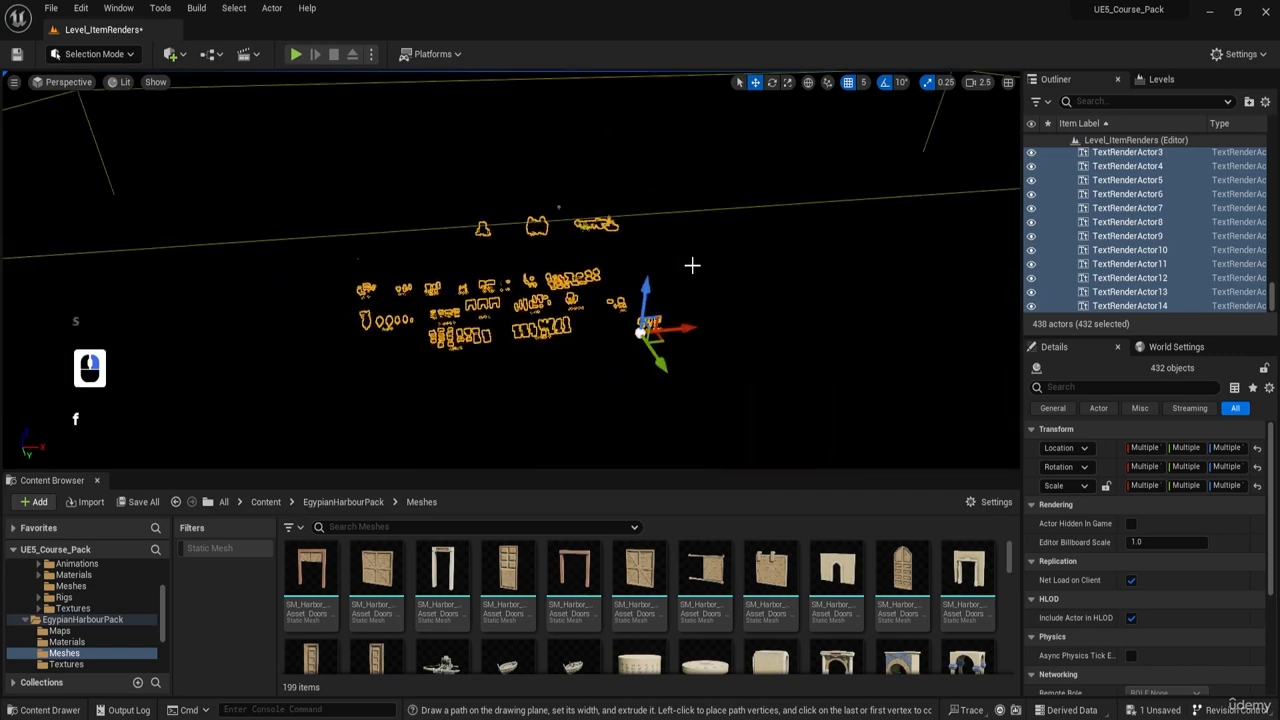
- Try moving all selected showcase actors vertically and undo the move
right_drag(692, 265, 785, 272)
key(a)
key(w)
key(e)
scroll(692, 265, up, 6)
key(d)
drag(583, 272, 589, 192)
key(ctrl+z)
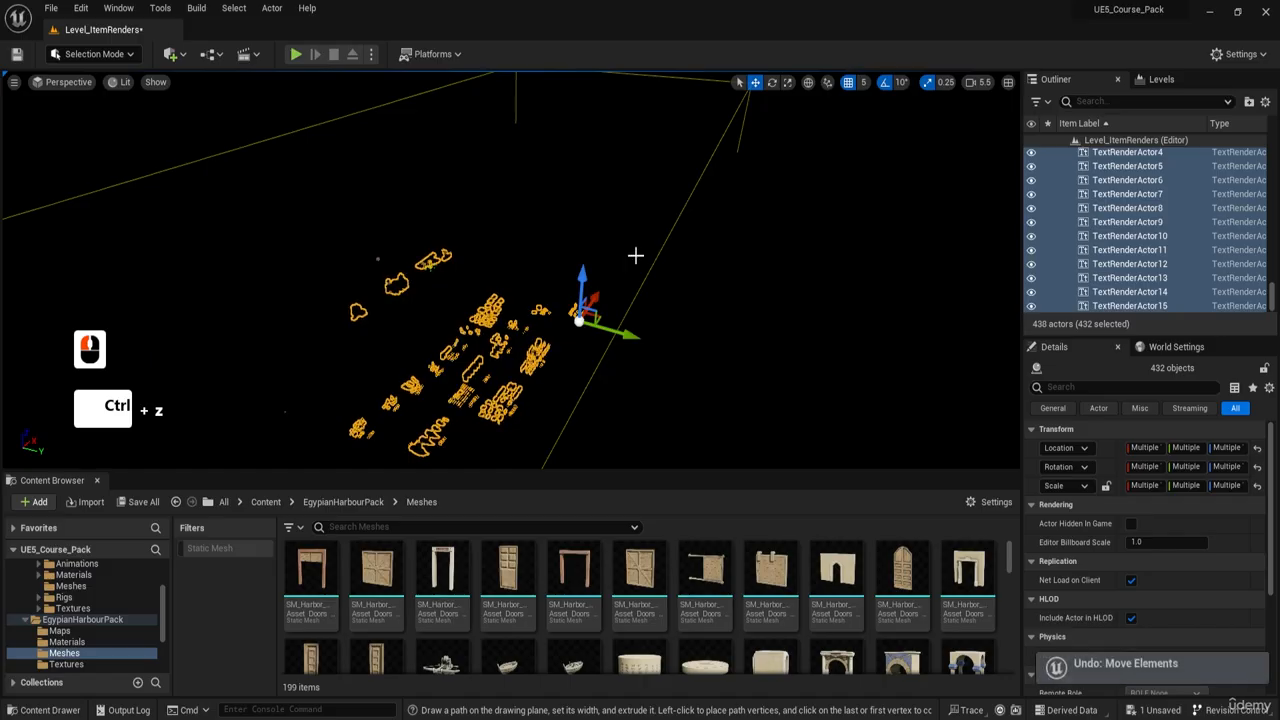
- Examine the extent of the selected showcase actors from several angles and distances
key(d)
right_drag(634, 254, 676, 270)
key(a)
key(f)
key(w)
key(w)
key(w)
key(e)
key(w)
key(d)
key(s)
key(a)
key(w)
key(a)
right_drag(815, 223, 819, 223)
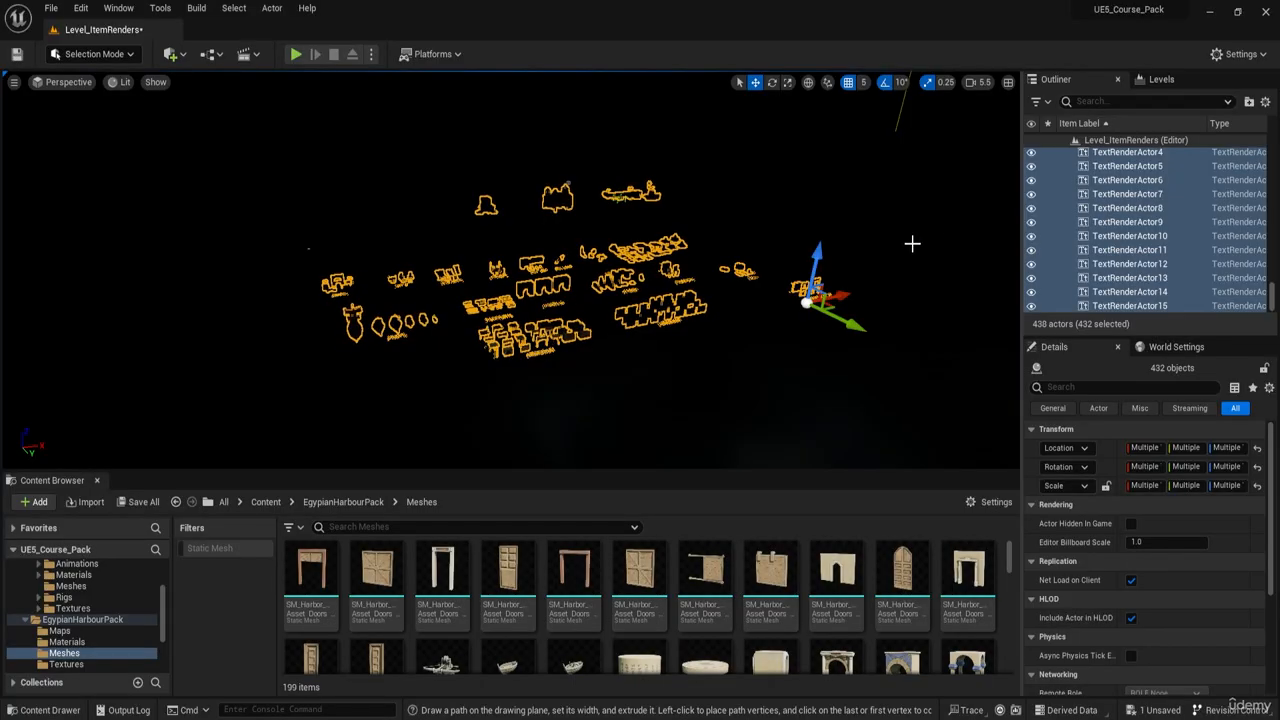
- Copy the selected showcase actors and open the HarbourMap level without saving Level_ItemRenders
key(ctrl+c)
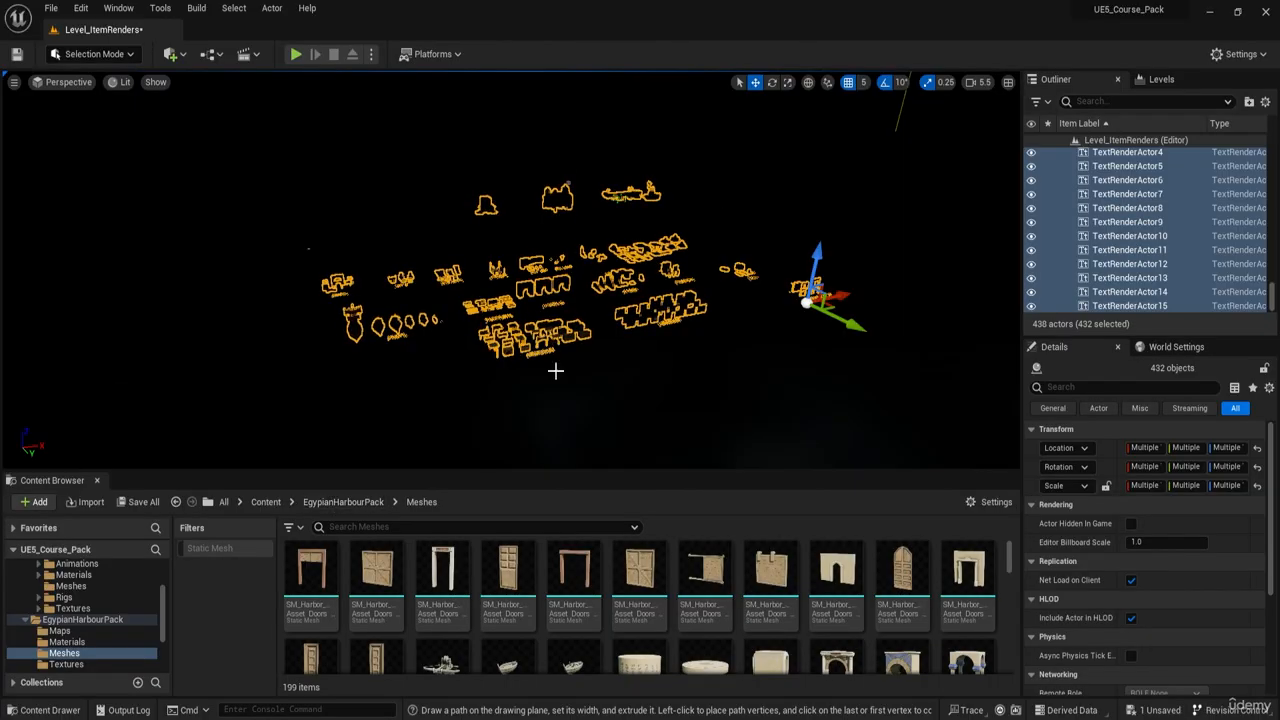
click(343, 502)
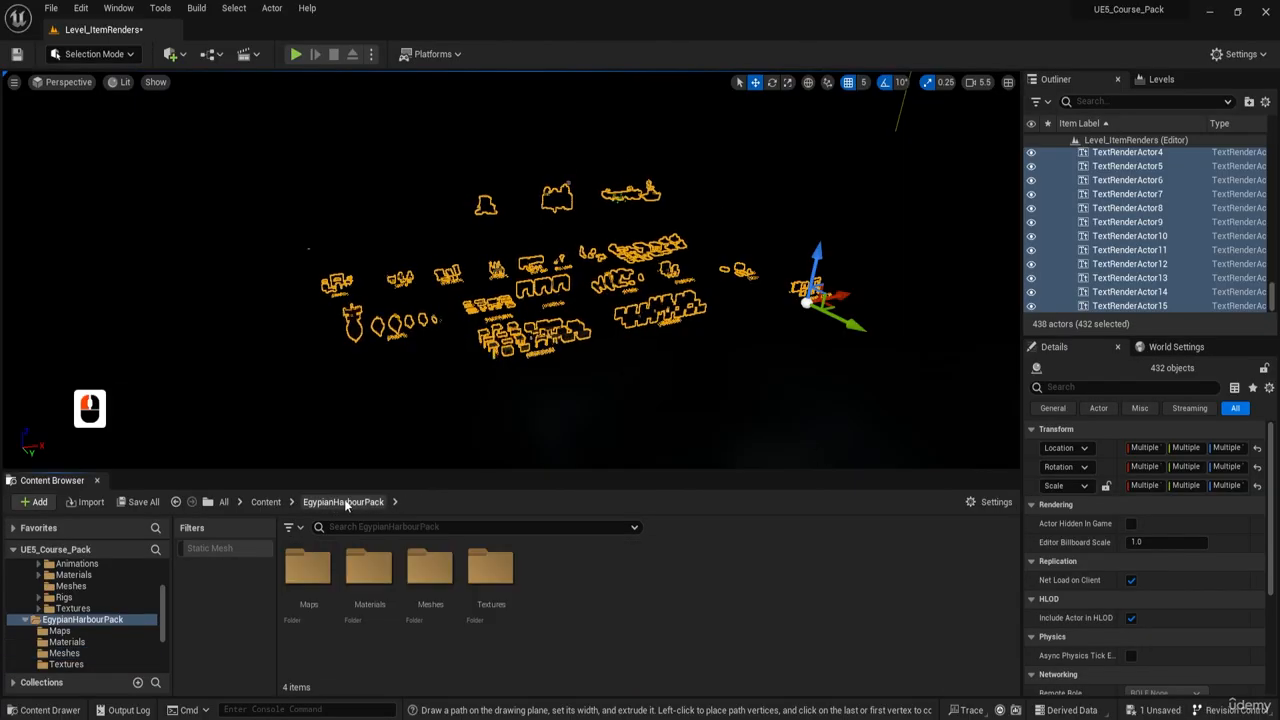
click(266, 502)
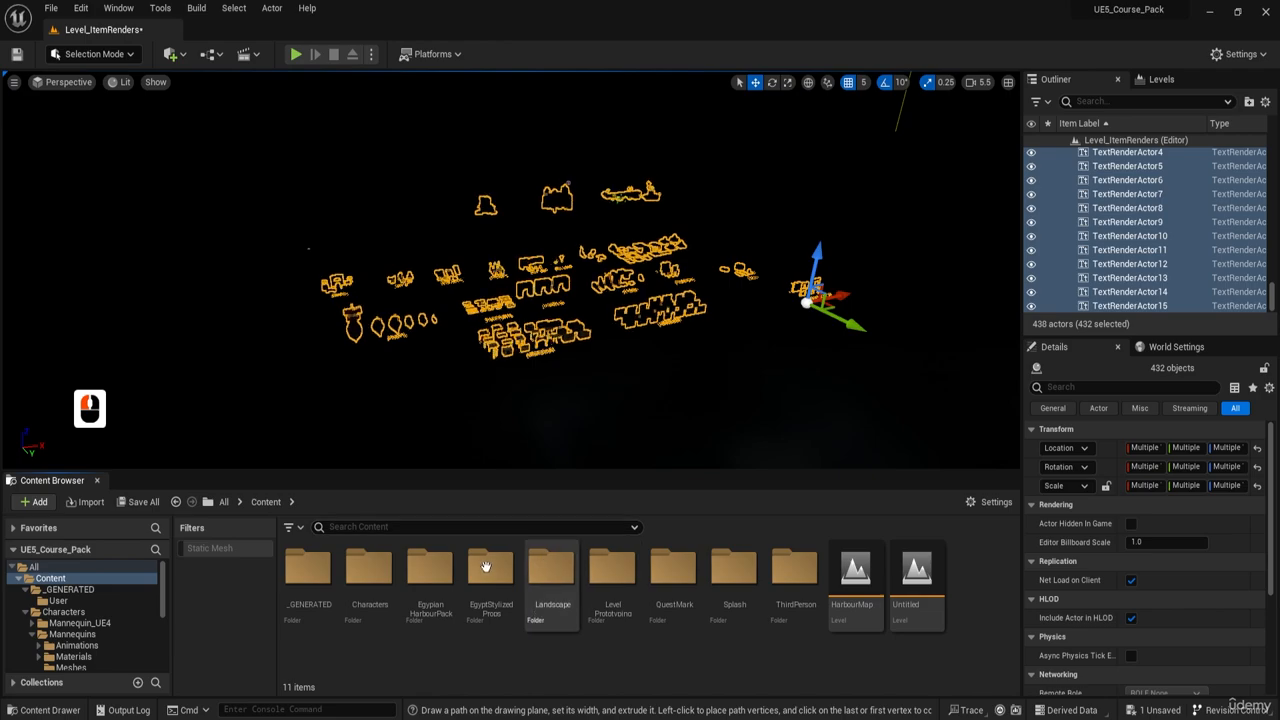
double_click(850, 575)
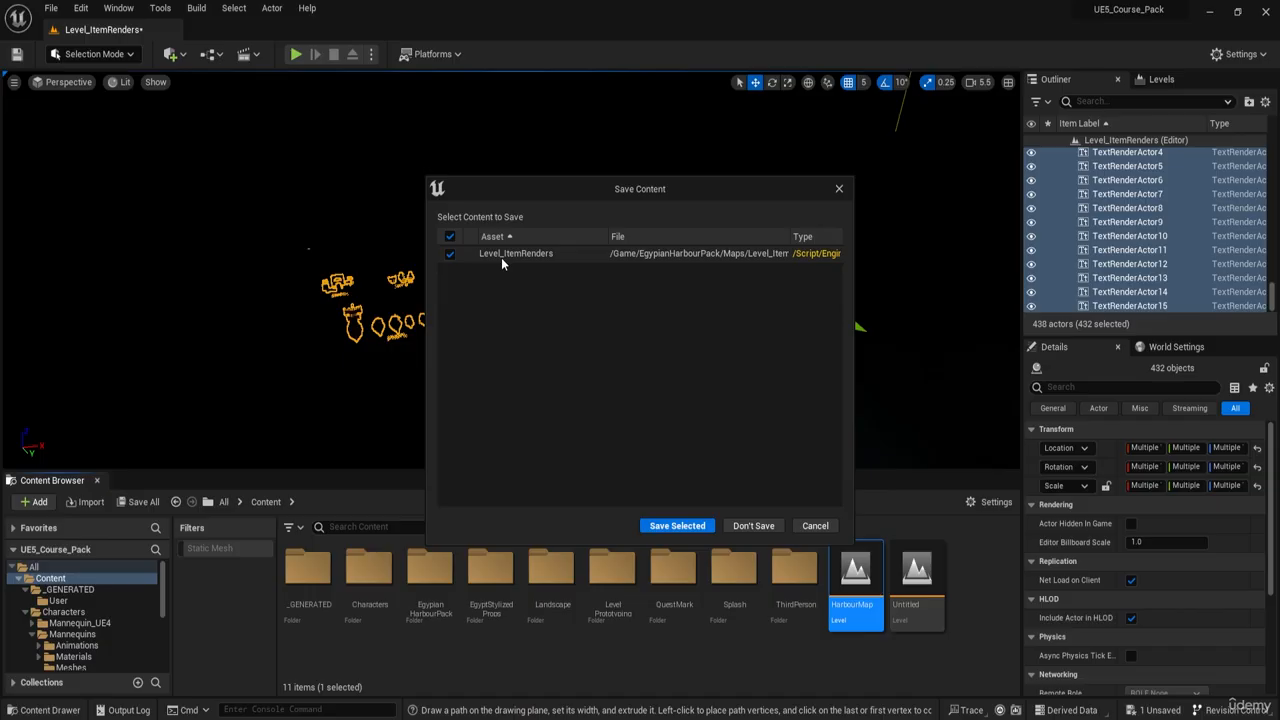
click(741, 526)
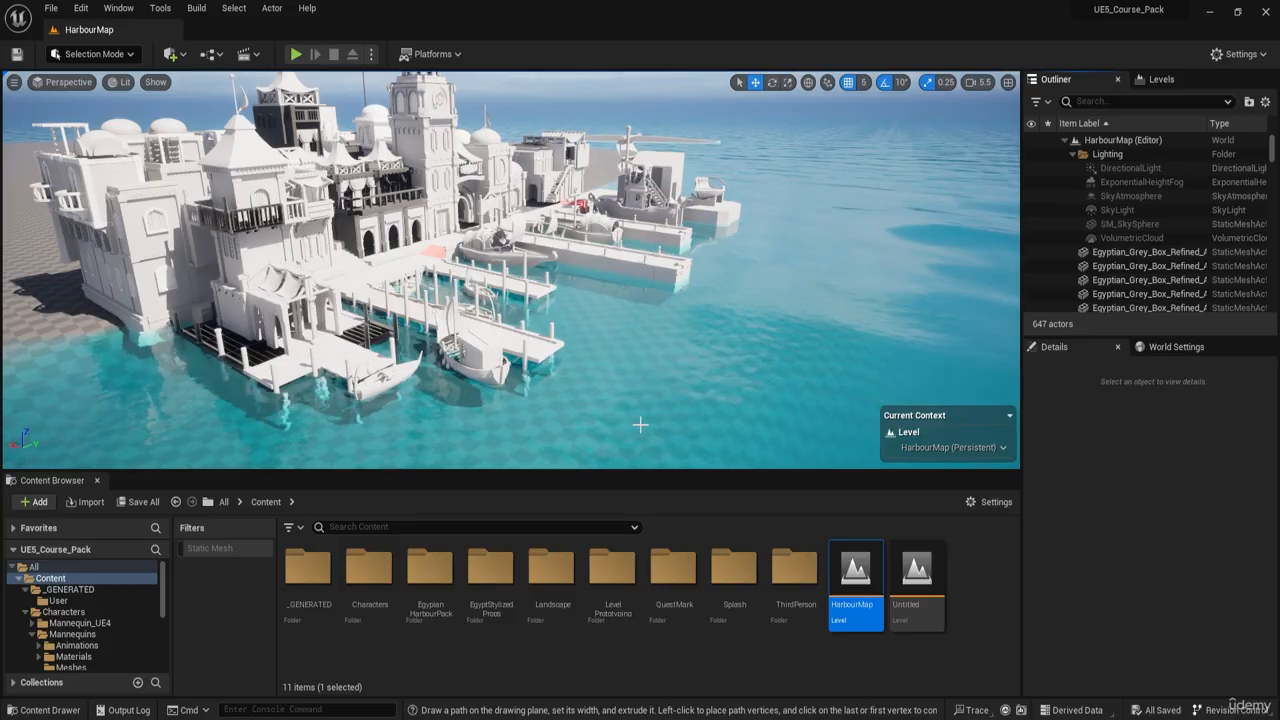
- Try to paste the copied showcase actors into the persistent level of HarbourMap
key(s)
right_drag(640, 423, 564, 364)
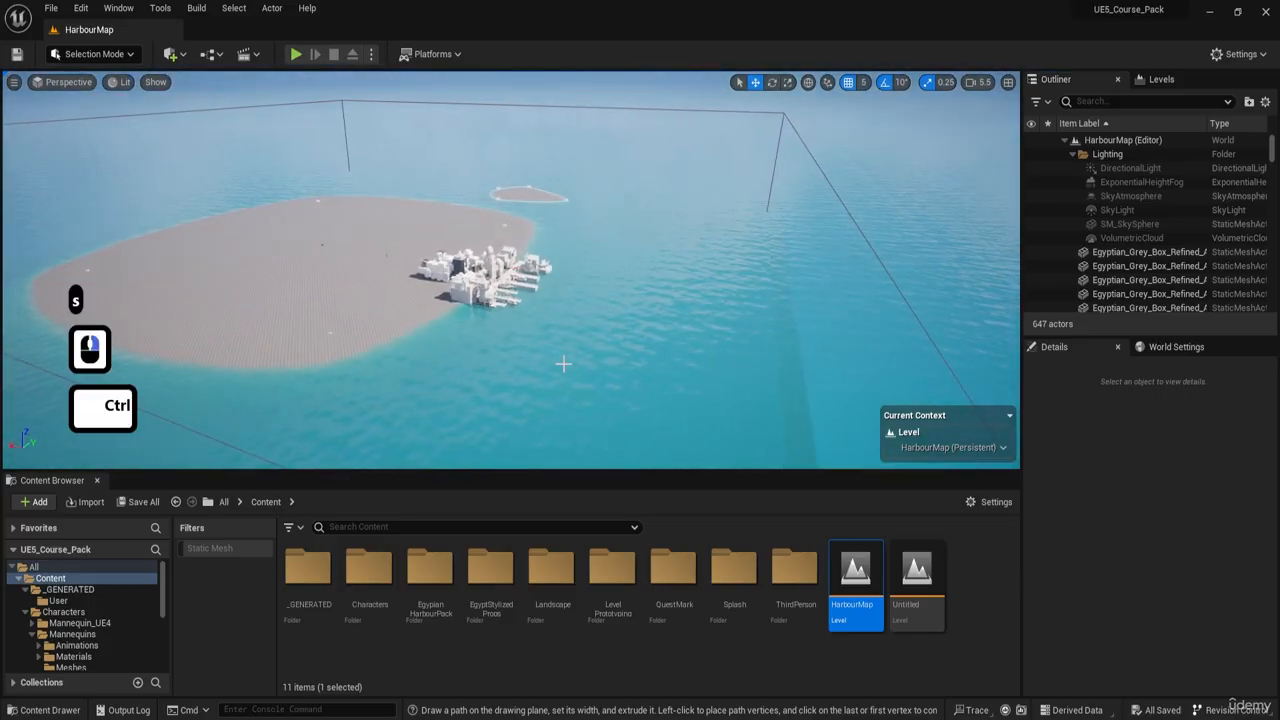
key(ctrl+v)
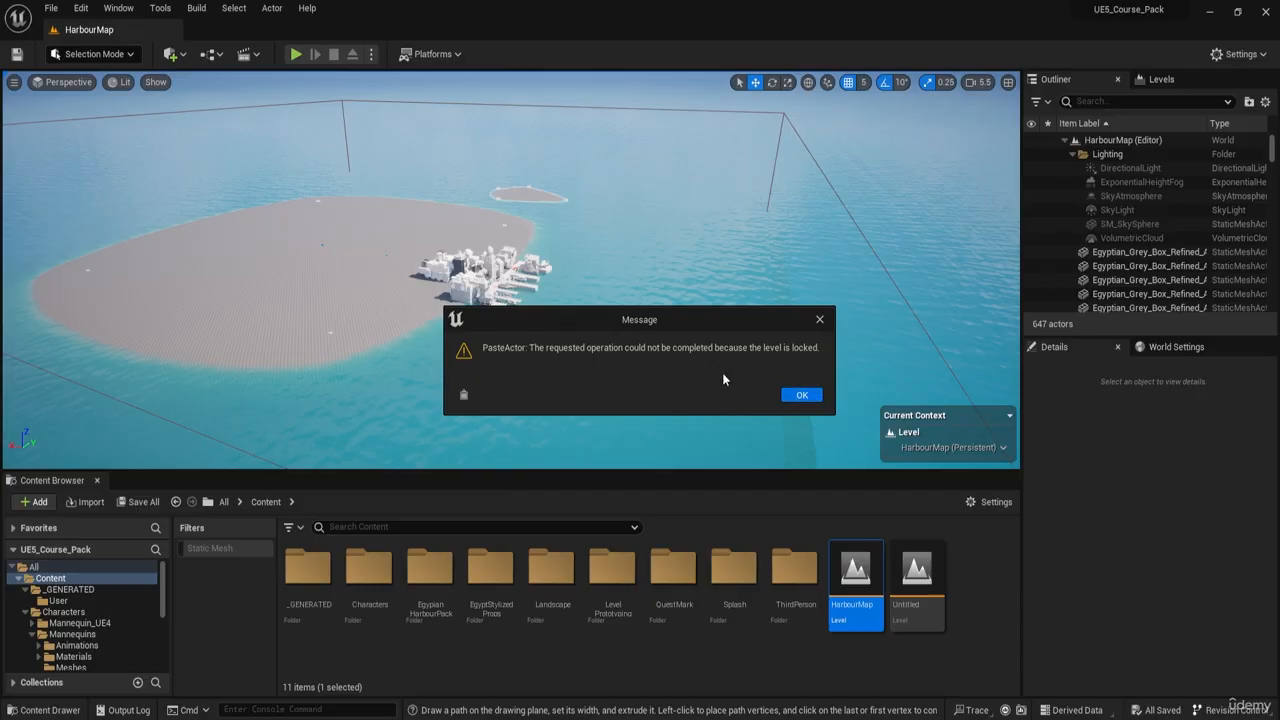
click(801, 396)
- Display HarbourMap's list of levels and examine the island and the grey-box harbour for space around it
click(1152, 80)
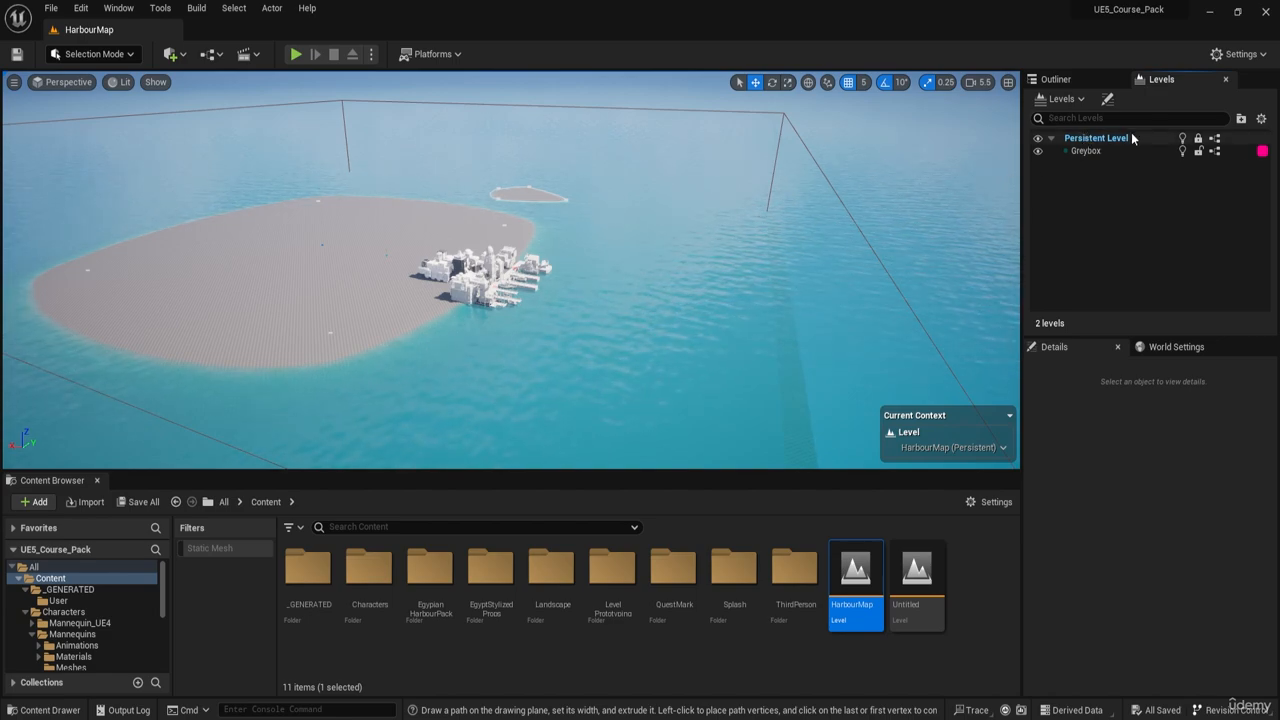
key(d)
key(w)
right_drag(588, 287, 540, 240)
key(a)
right_drag(686, 351, 643, 169)
key(s)
key(w)
key(a)
right_drag(503, 330, 570, 300)
key(w)
right_drag(880, 272, 893, 268)
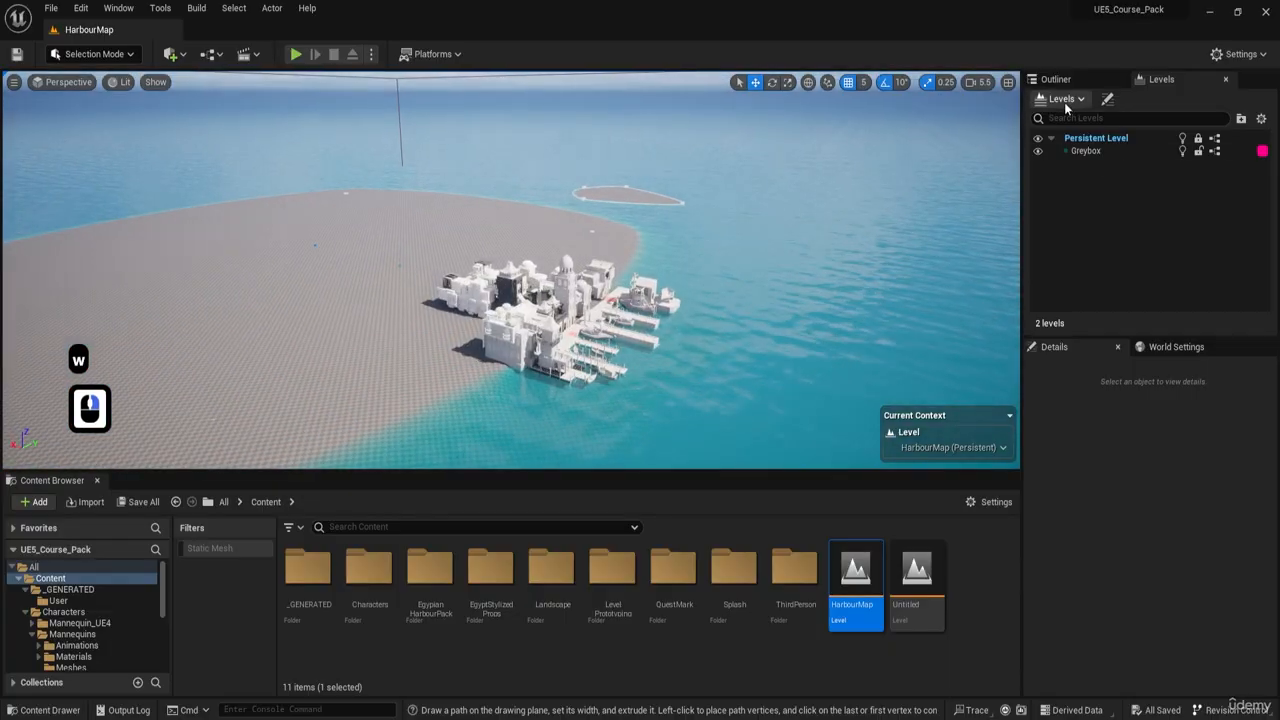
- Create a new sublevel from the Empty Level template and save it in the Landscape folder as HarbourItems
click(1066, 104)
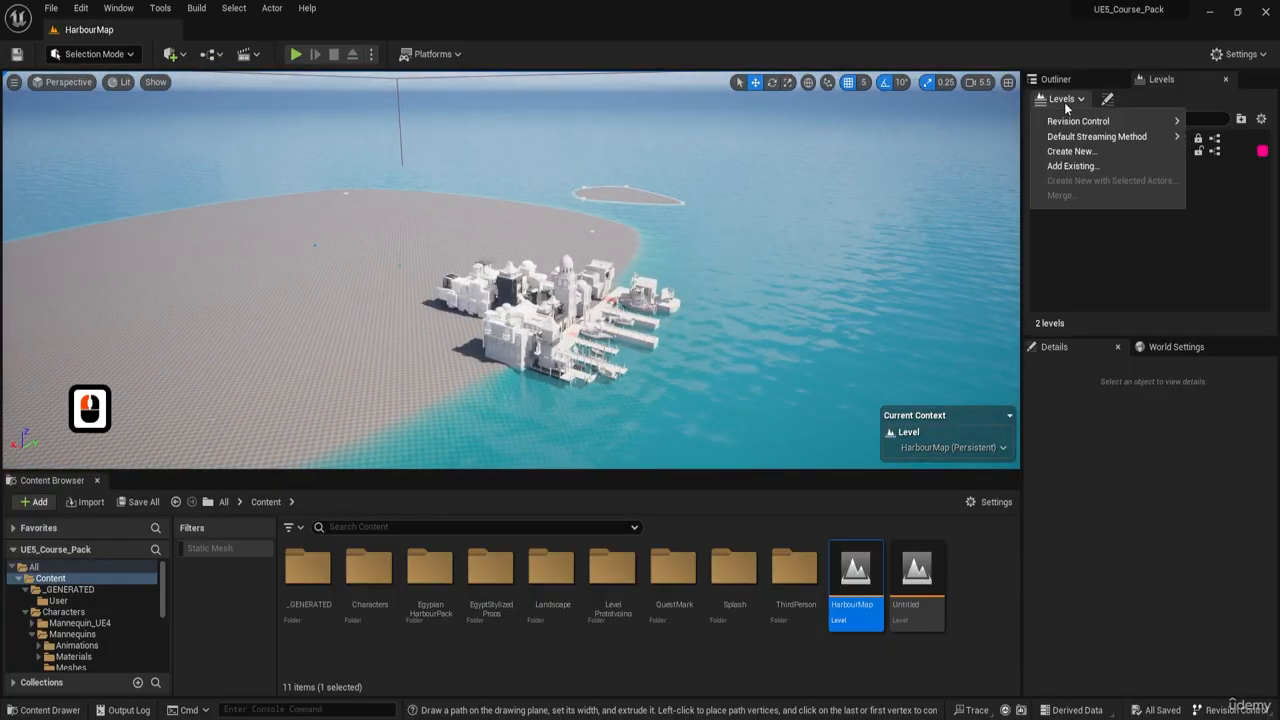
click(1078, 155)
click(577, 286)
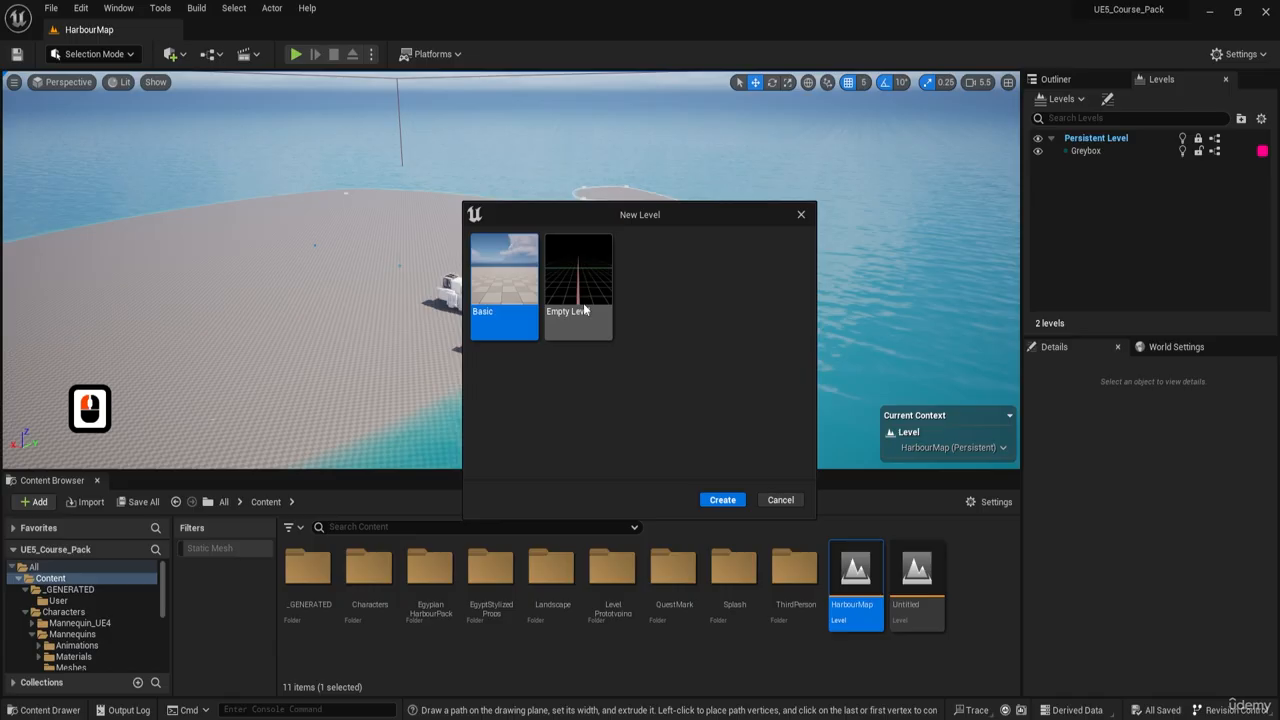
click(718, 501)
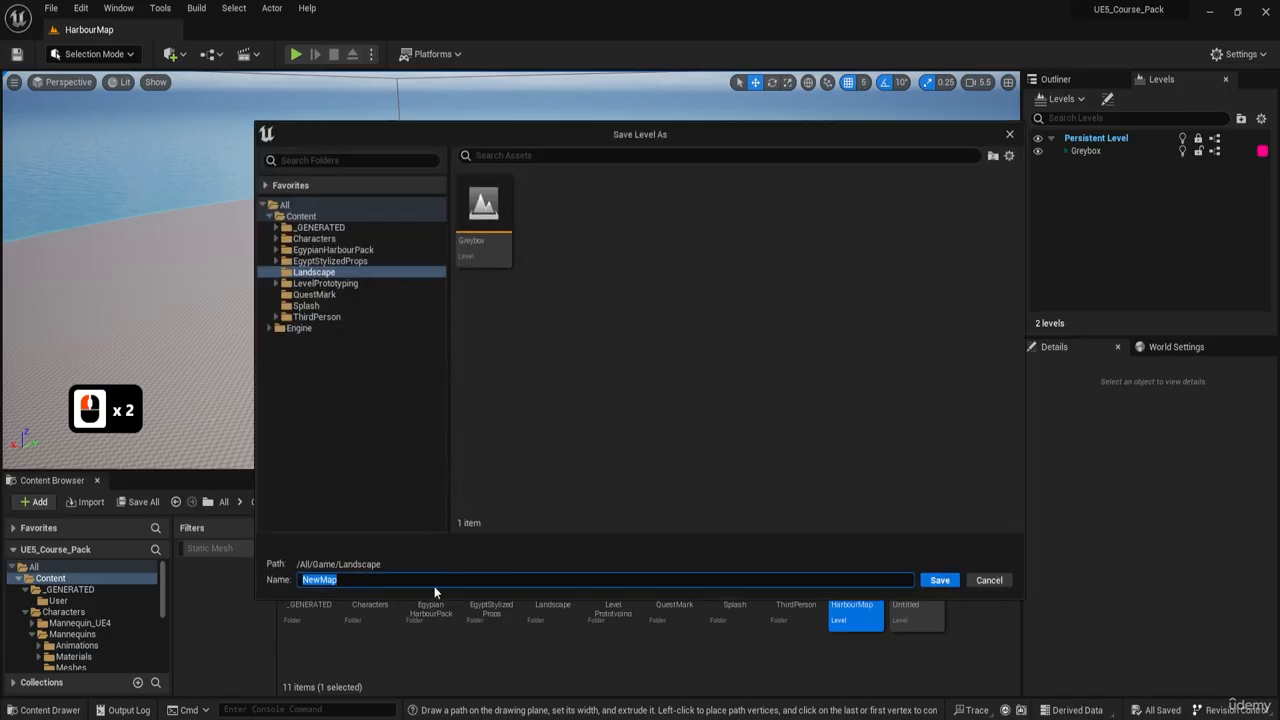
key(ctrl+a)
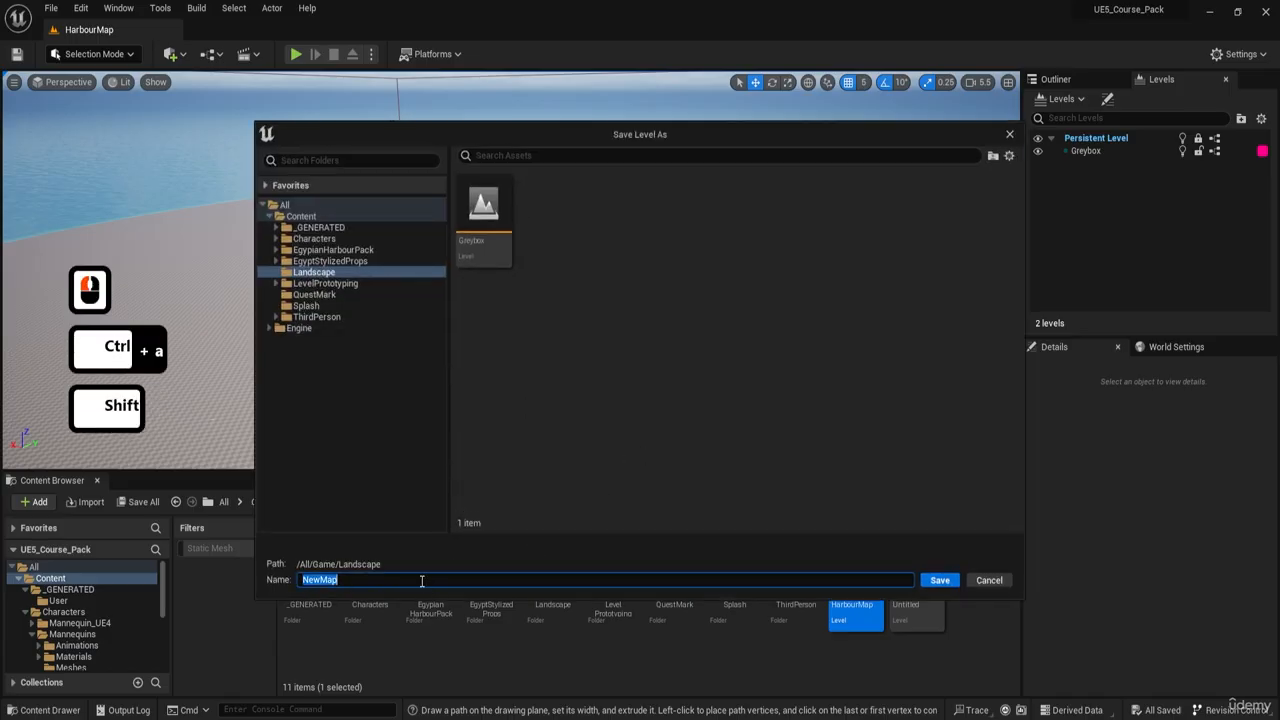
text(HarbourItems)
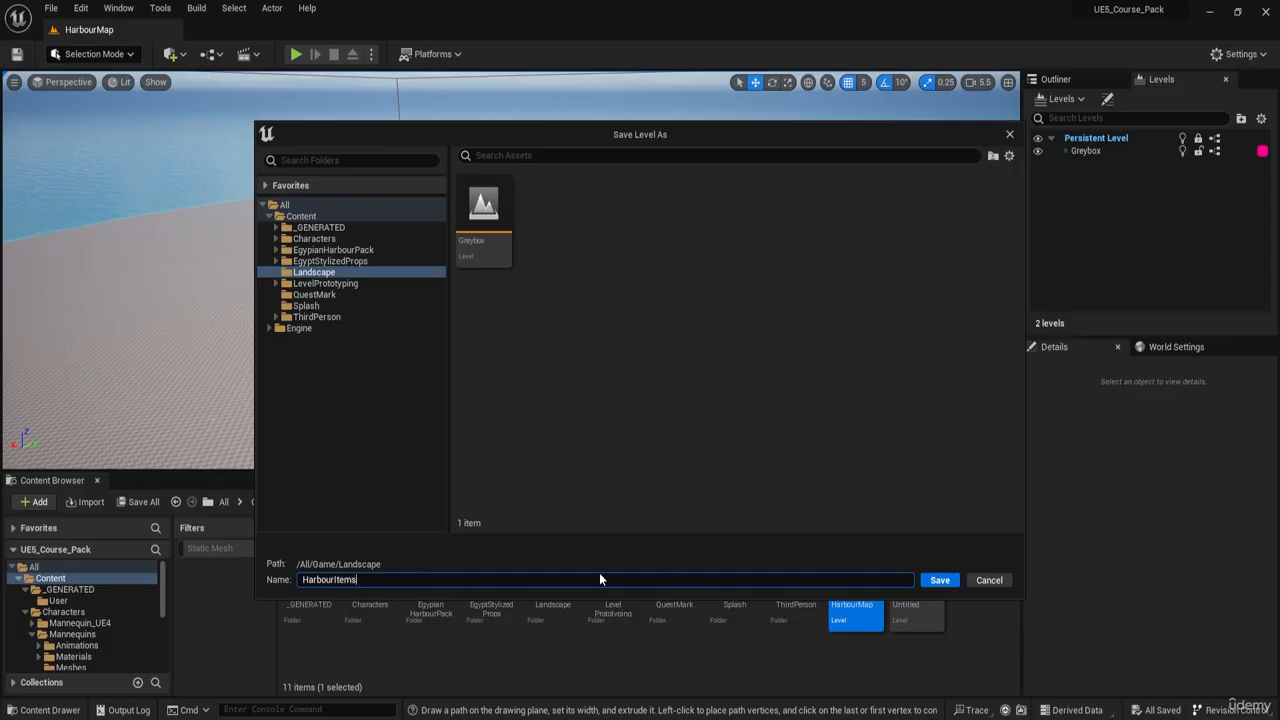
click(927, 584)
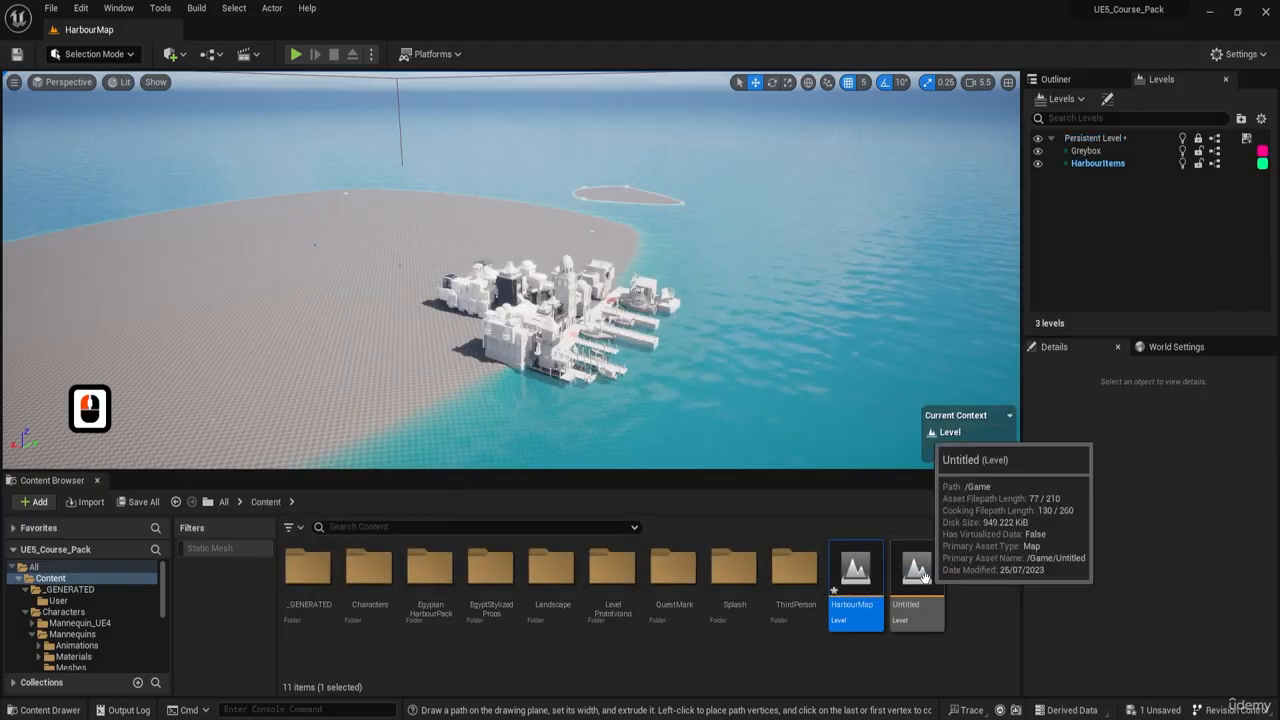
- Select a grey-box harbour building and examine which level it belongs to compared with the current level context
click(1097, 165)
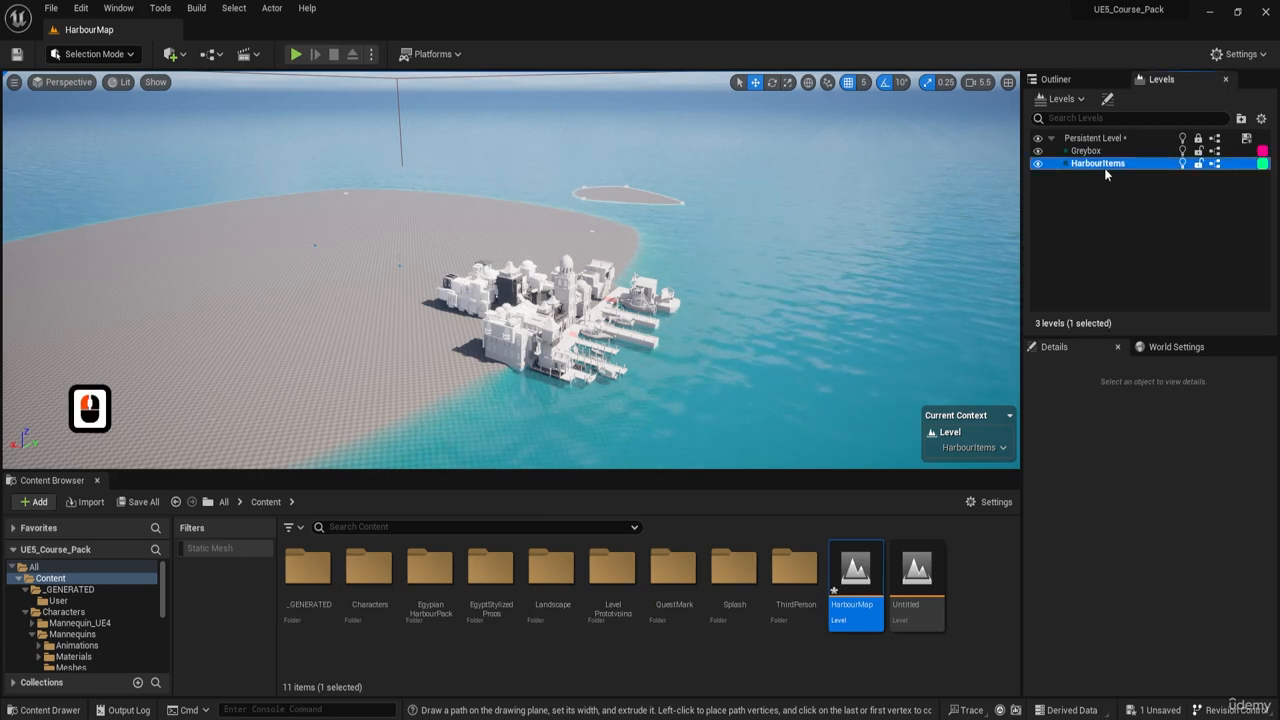
click(1096, 220)
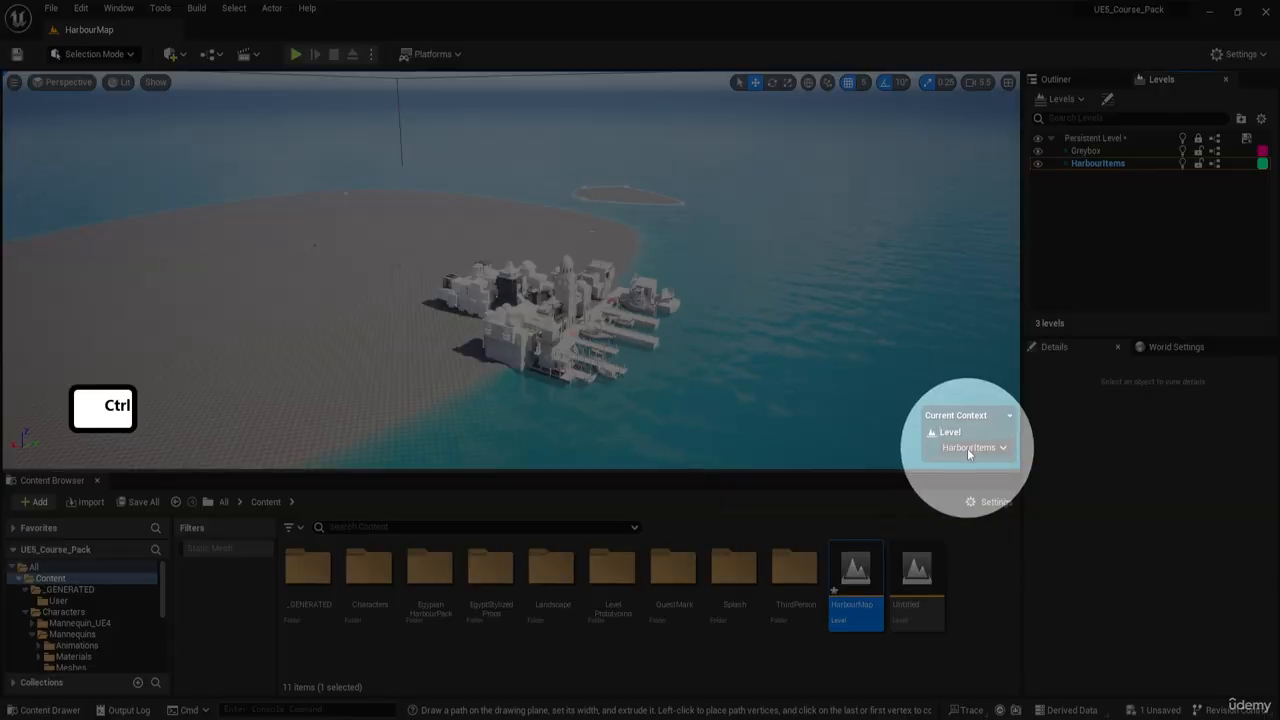
click(1094, 231)
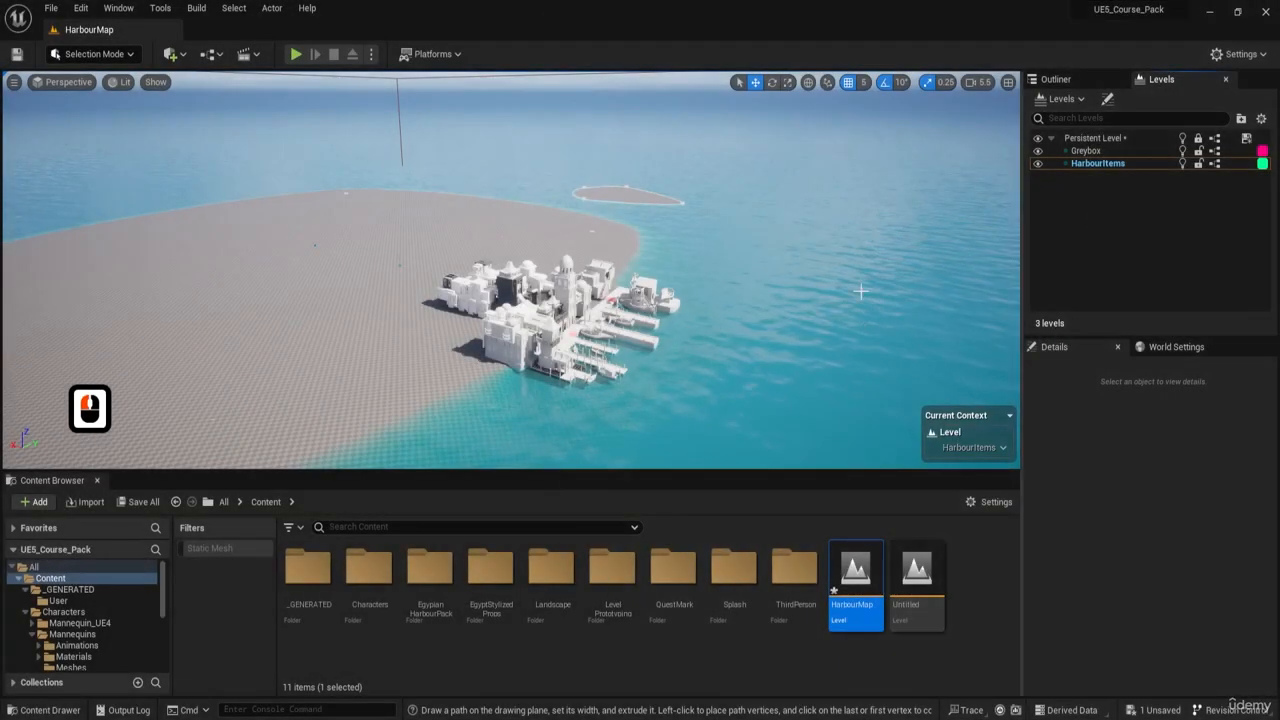
click(500, 327)
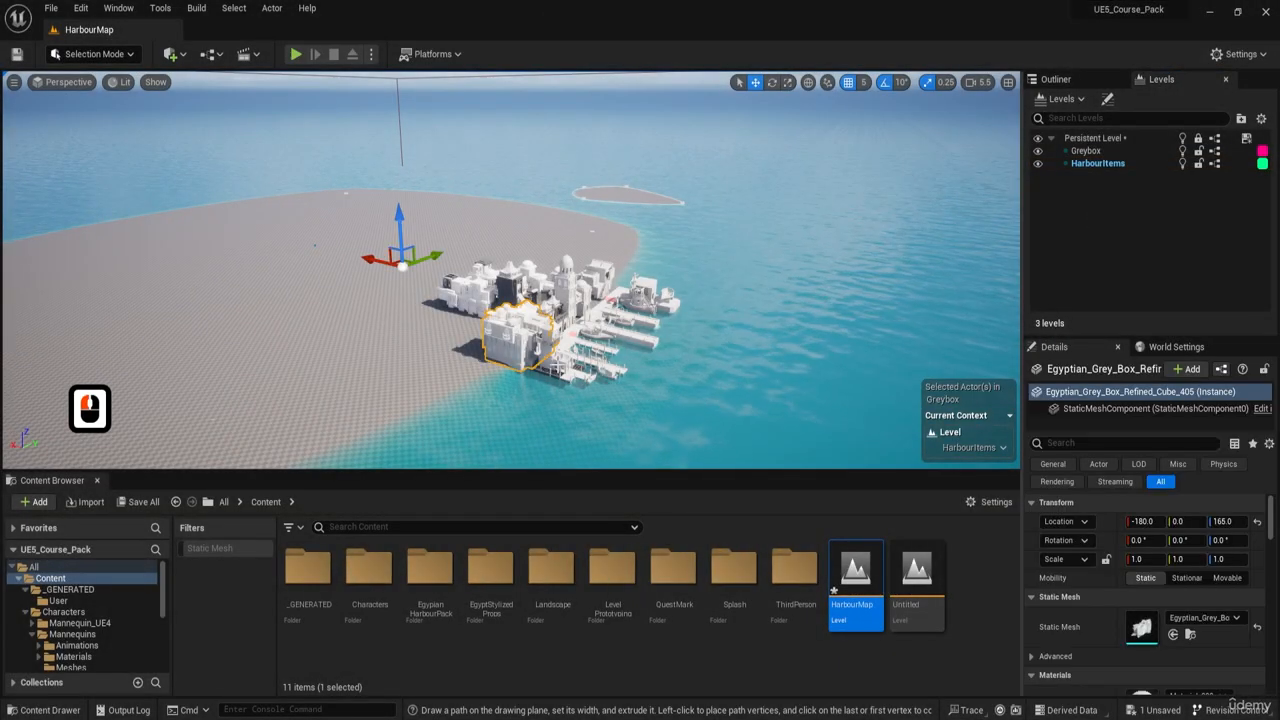
double_click(512, 344)
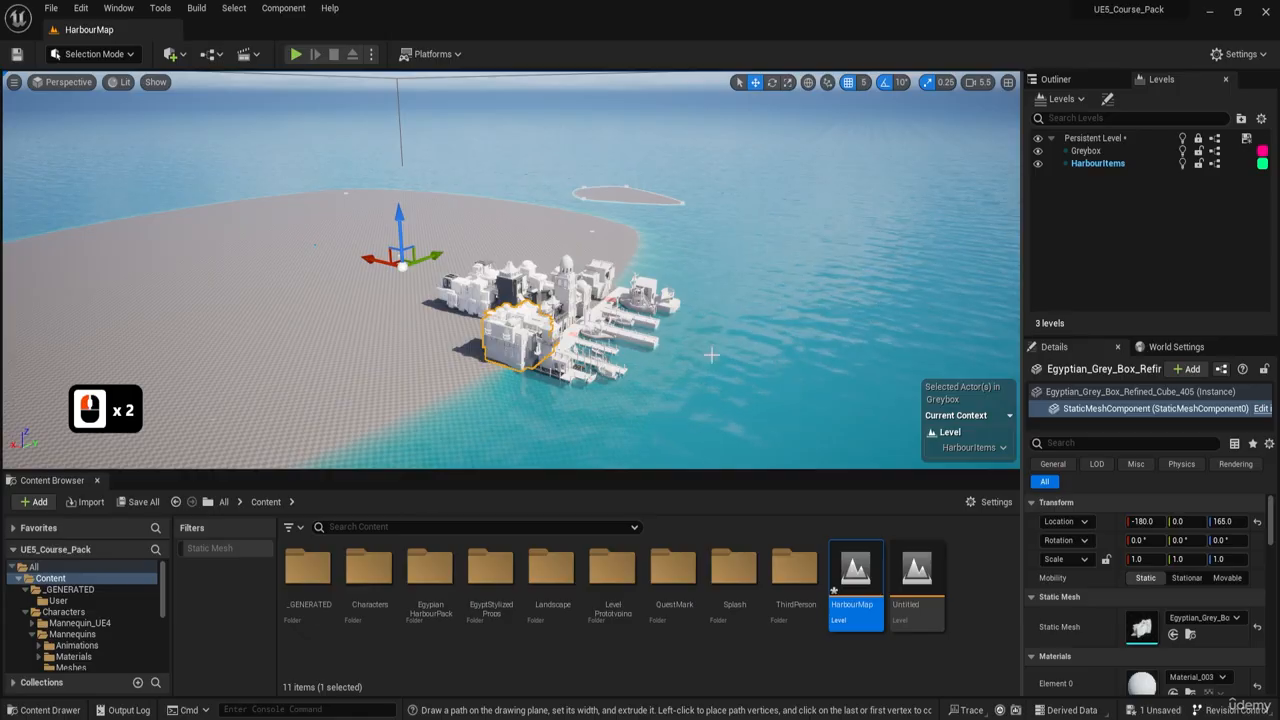
key(w)
right_drag(711, 354, 700, 402)
key(s)
key(w)
scroll(700, 402, down, 4)
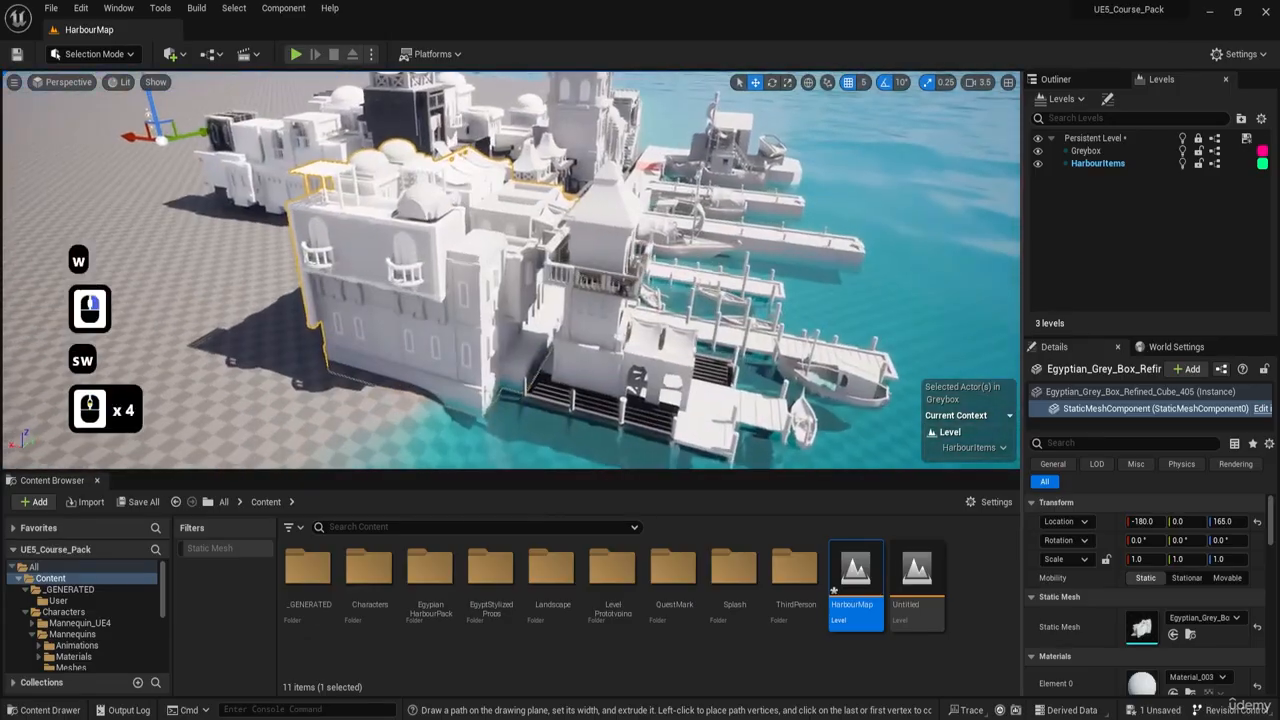
- Review the choices for the current level context and make HarbourItems the current level
click(1010, 417)
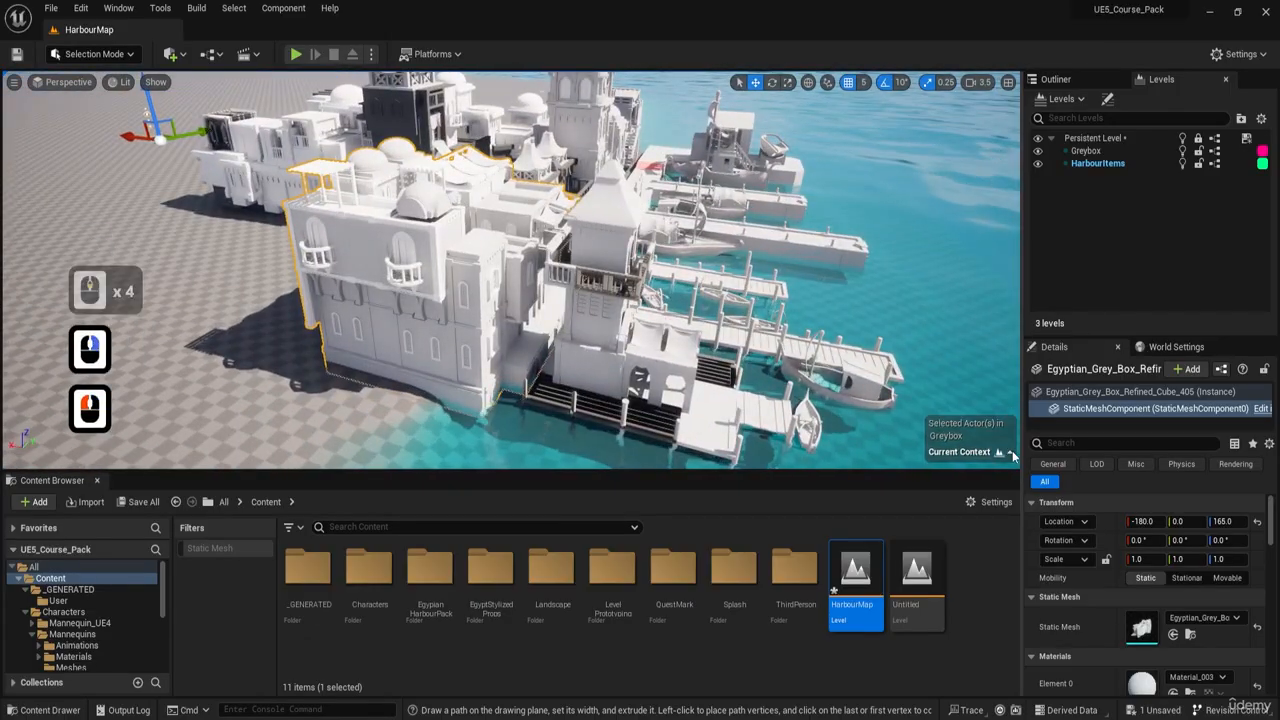
click(1011, 453)
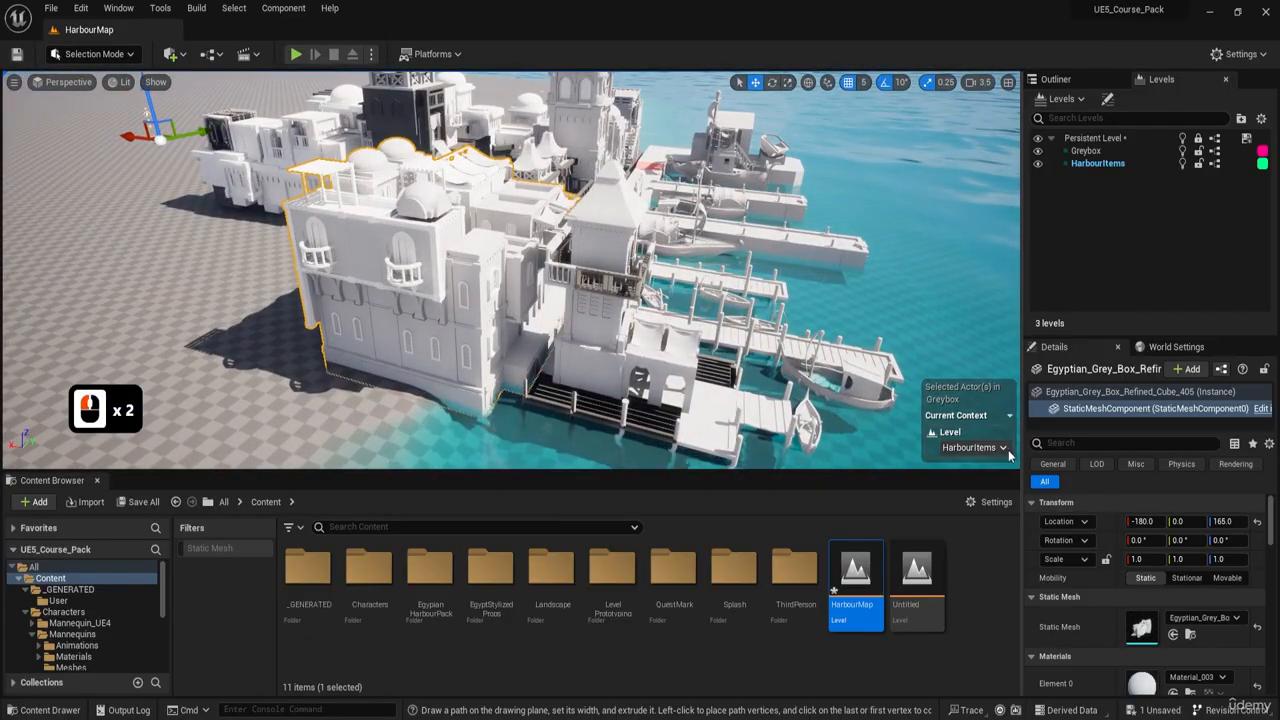
click(951, 449)
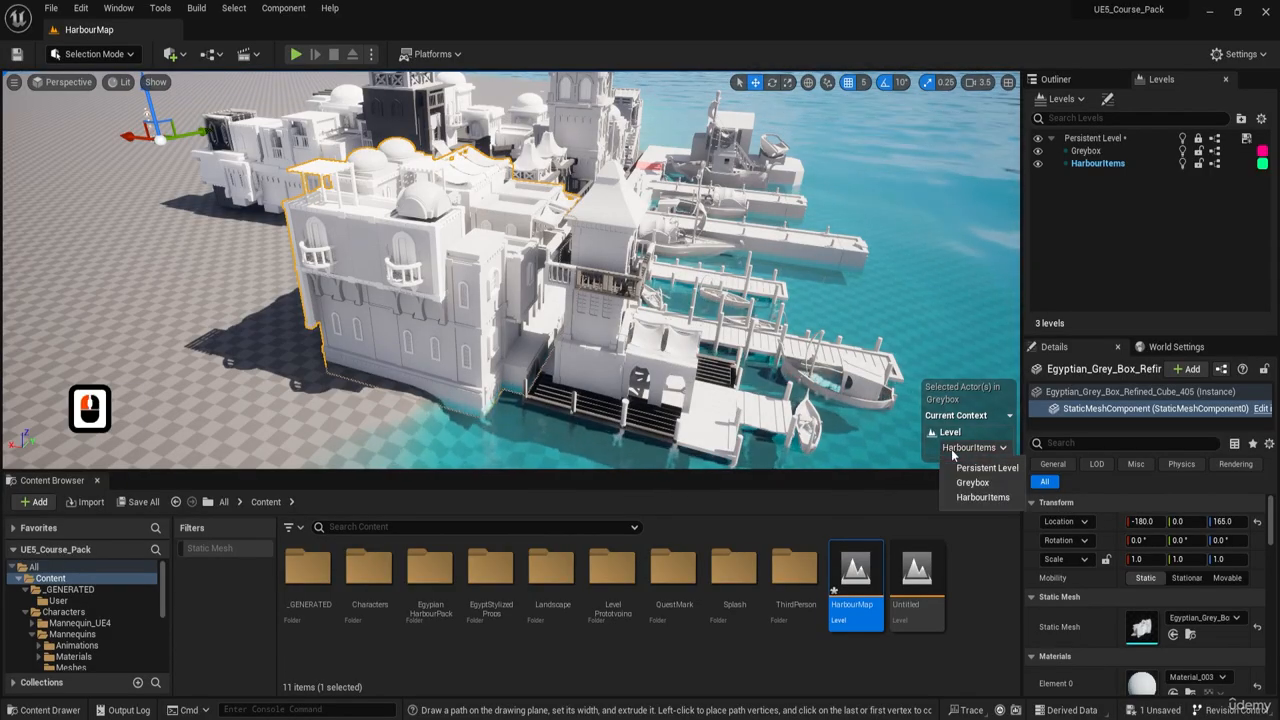
double_click(1099, 163)
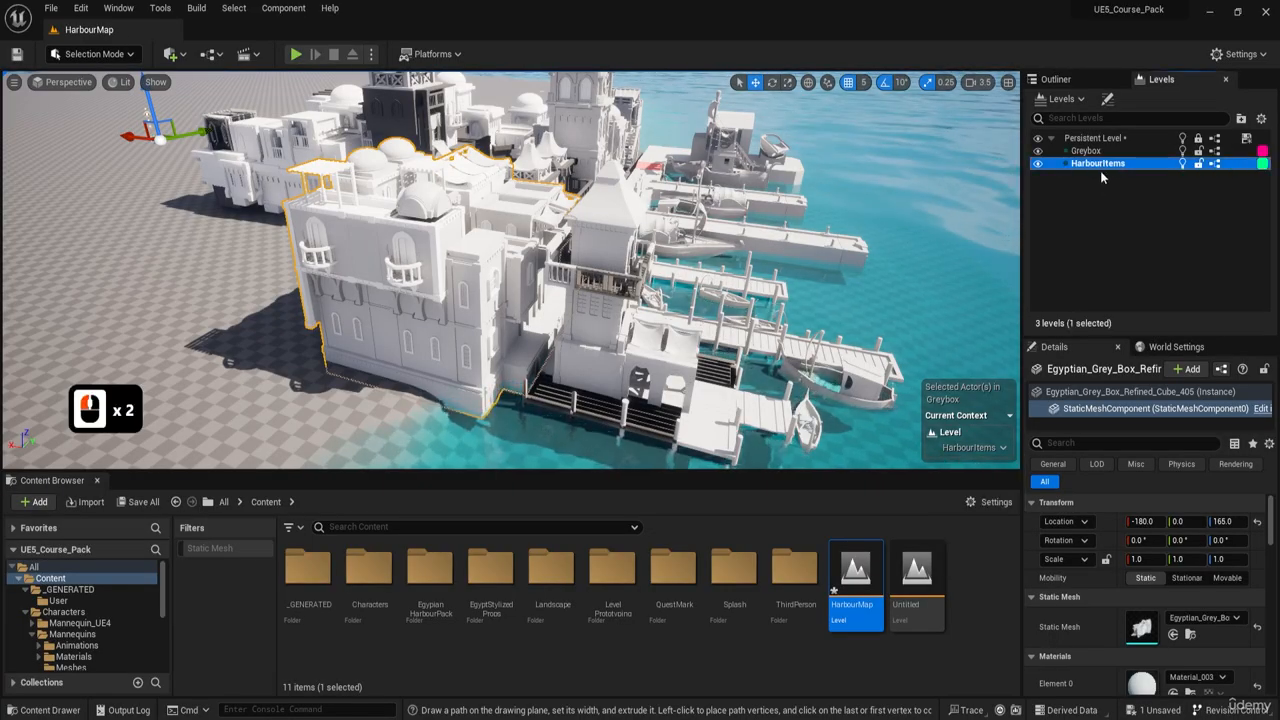
- Try to paste the copied showcase actors into HarbourItems and move them to -17280 on the X axis
key(s)
right_drag(850, 240, 850, 254)
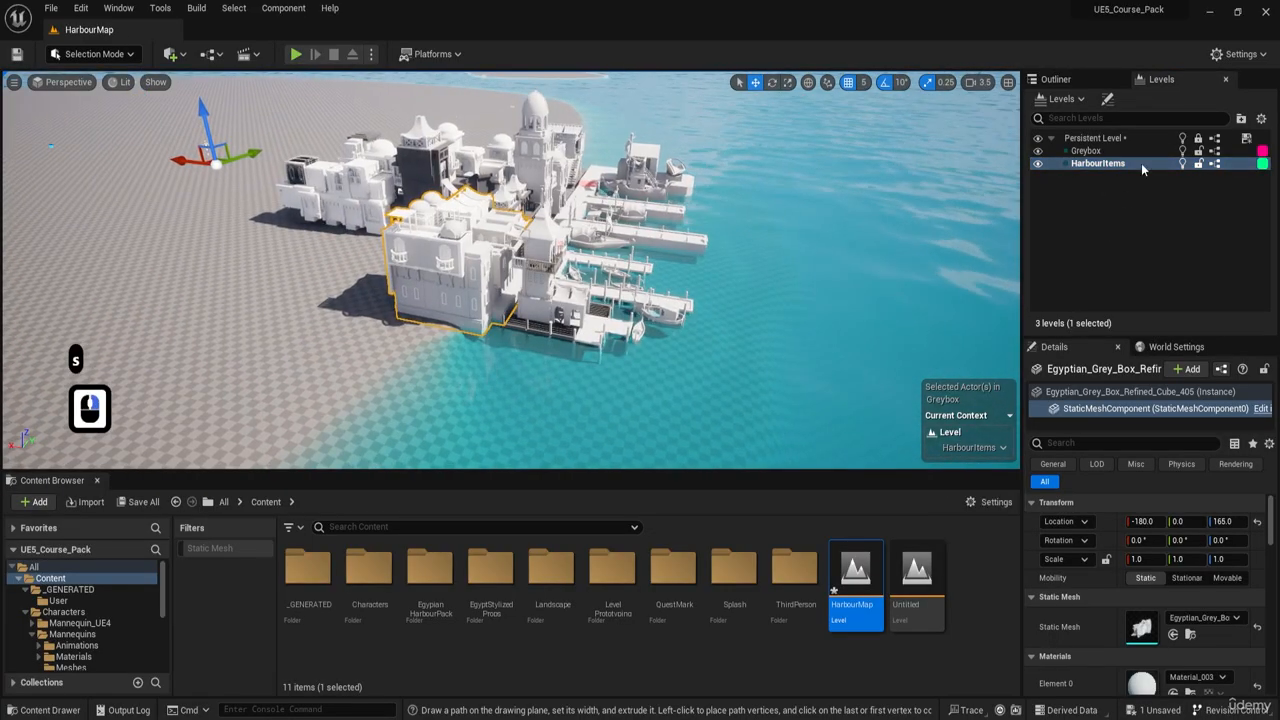
key(ctrl+v)
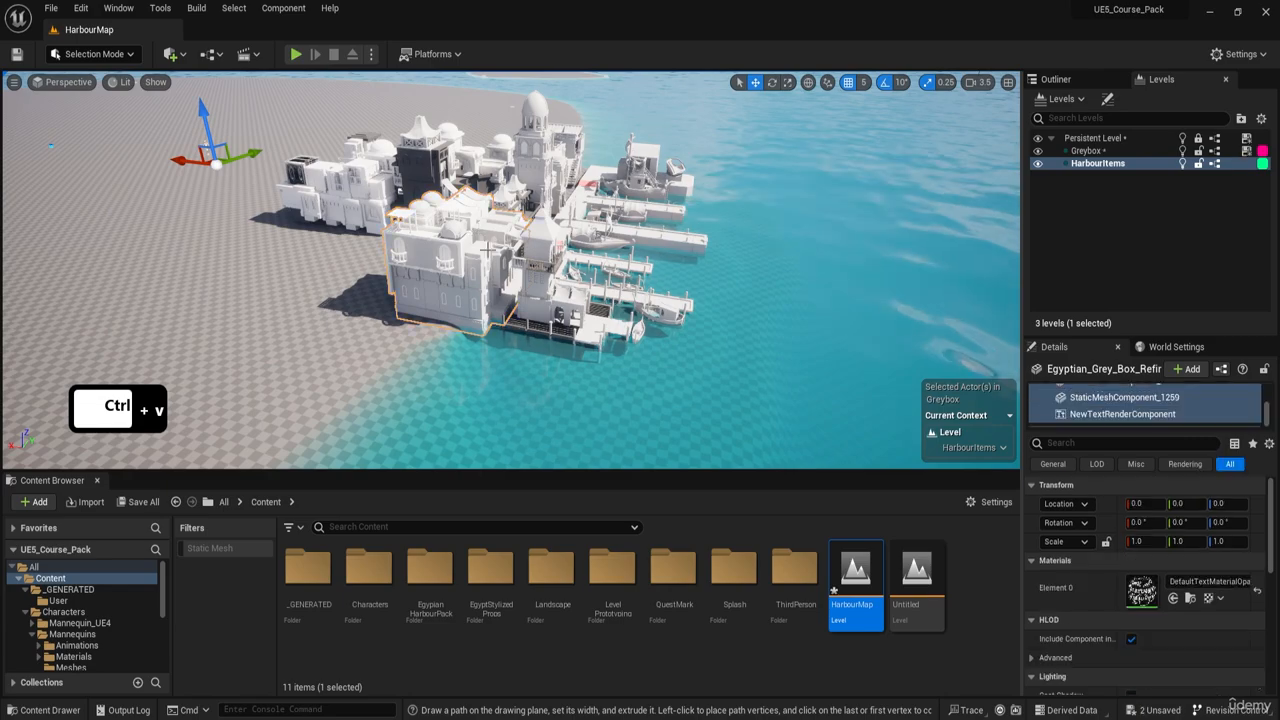
key(s)
right_drag(740, 318, 741, 323)
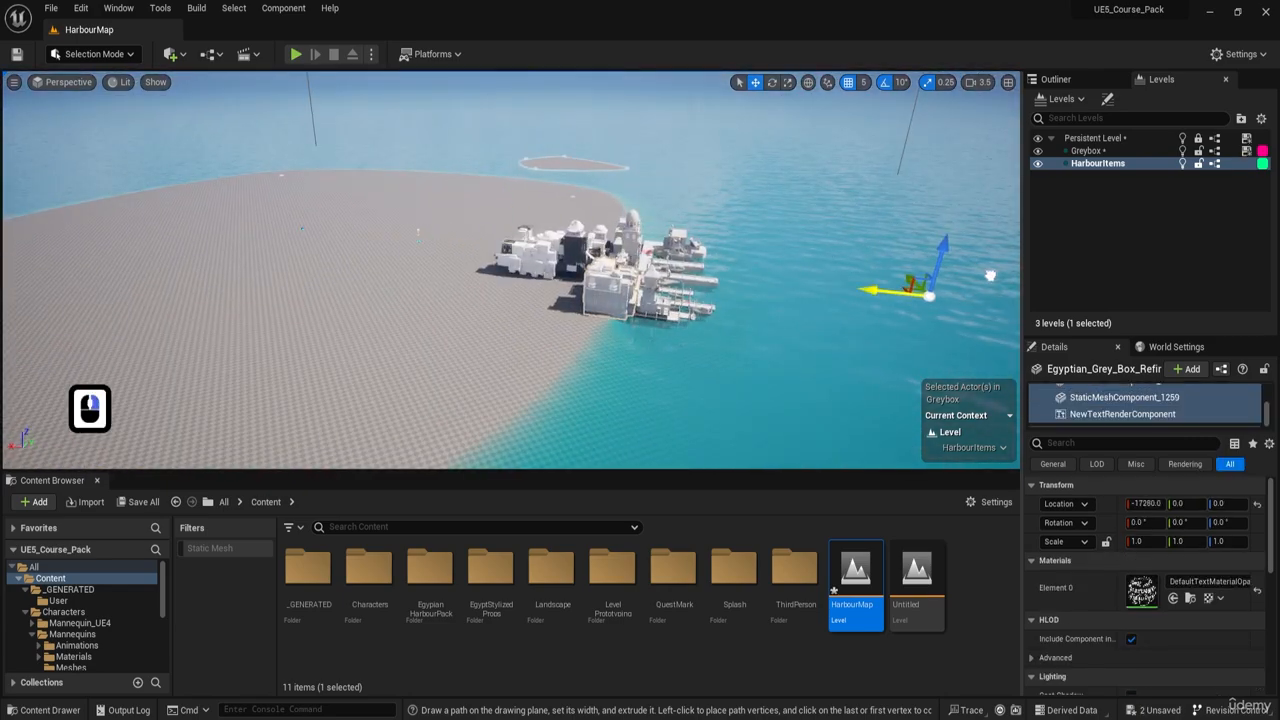
drag(958, 271, 956, 271)
key(f)
right_drag(770, 287, 618, 241)
- Undo the last move and raise the pasted items to 620 on the Z axis
key(ctrl+z)
key(a)
key(w)
key(e)
key(a)
key(w)
key(e)
key(w)
key(a)
key(w)
key(a)
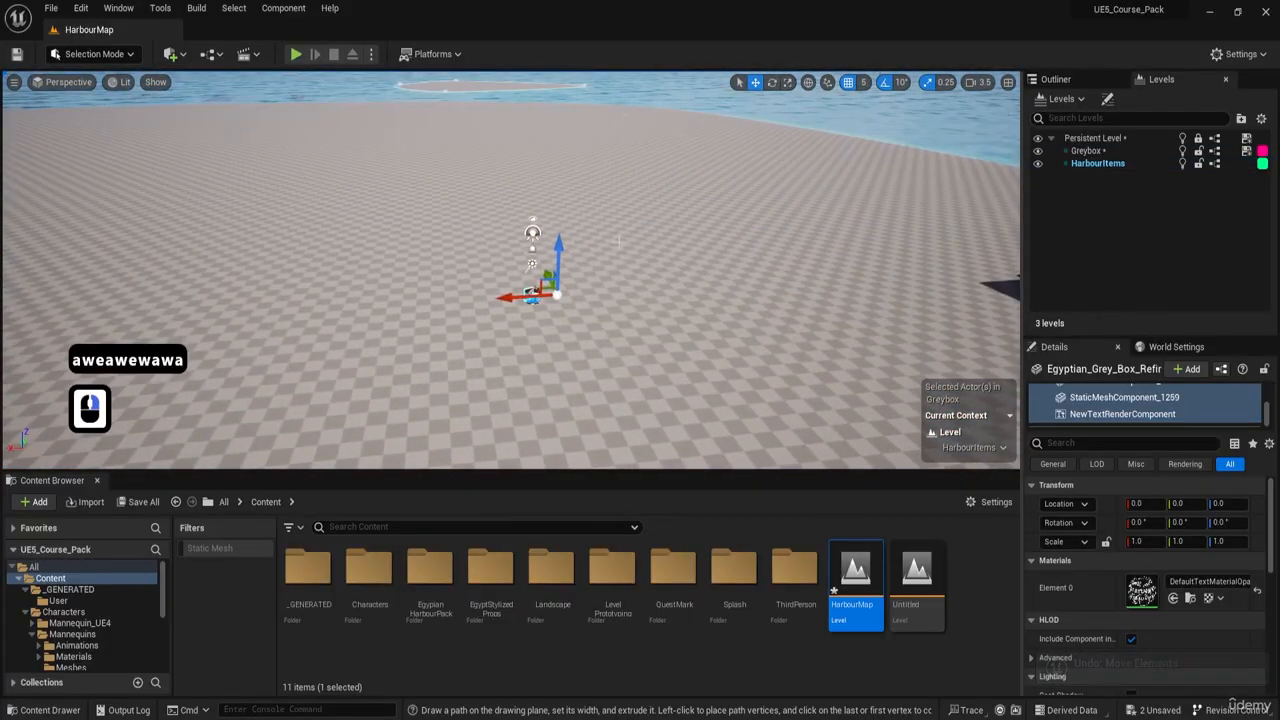
click(562, 158)
key(f)
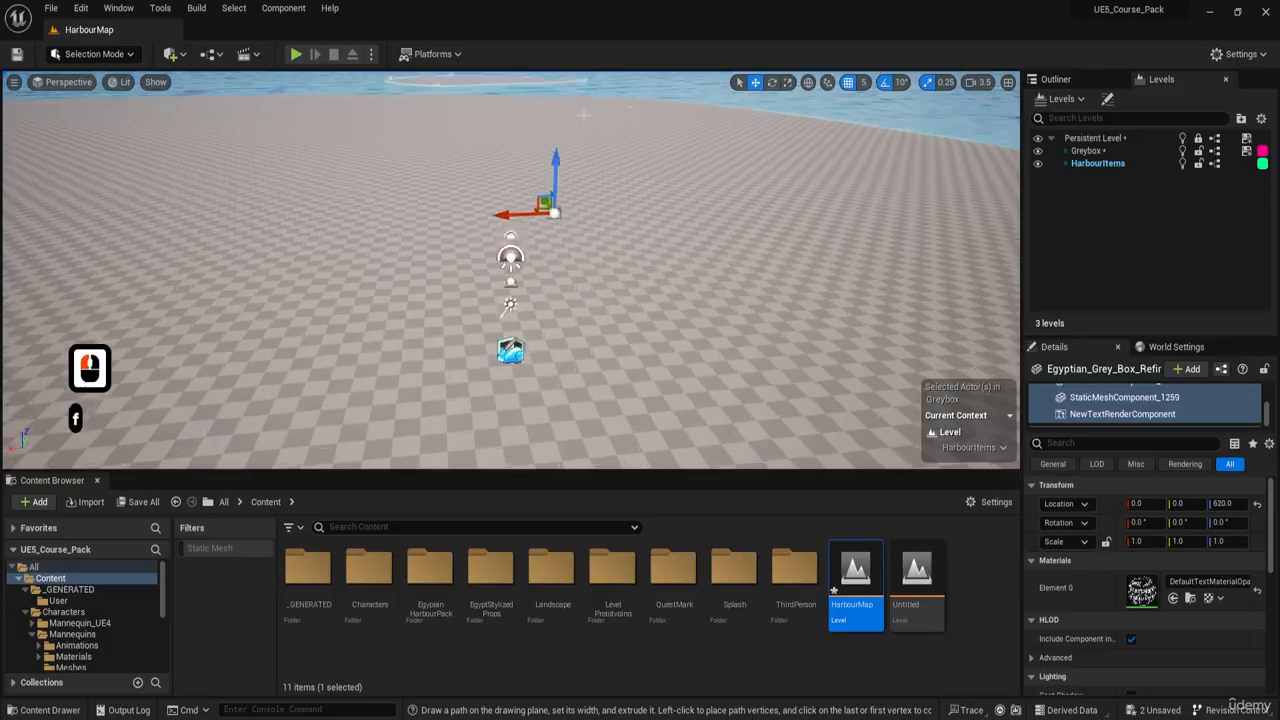
- Examine the raised pasted items up close from several angles
key(d)
scroll(562, 165, down, 13)
right_drag(562, 158, 670, 230)
key(w)
scroll(530, 168, down, 5)
scroll(528, 168, down, 1)
key(w)
key(w)
scroll(488, 172, up, 9)
key(d)
key(w)
key(w)
key(s)
key(e)
key(d)
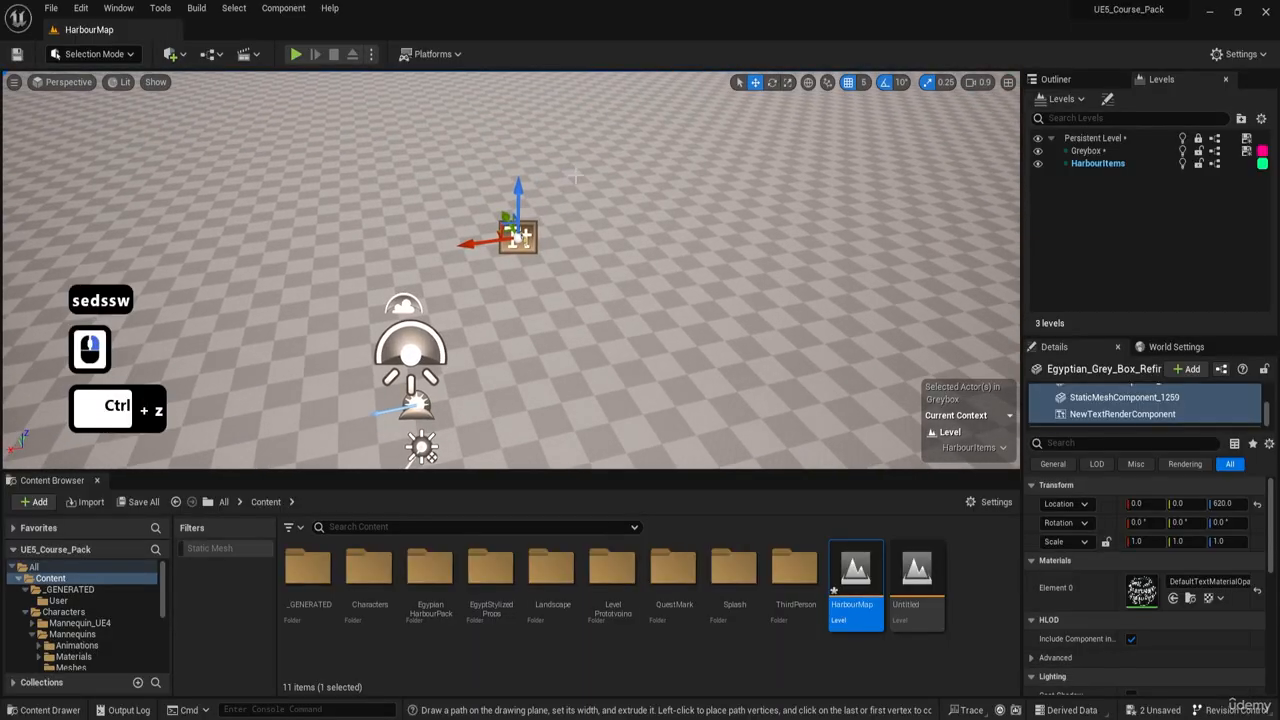
- Undo the raise and the paste of the showcase items
key(ctrl+z)
key(s)
key(d)
key(d)
key(d)
right_drag(575, 200, 538, 243)
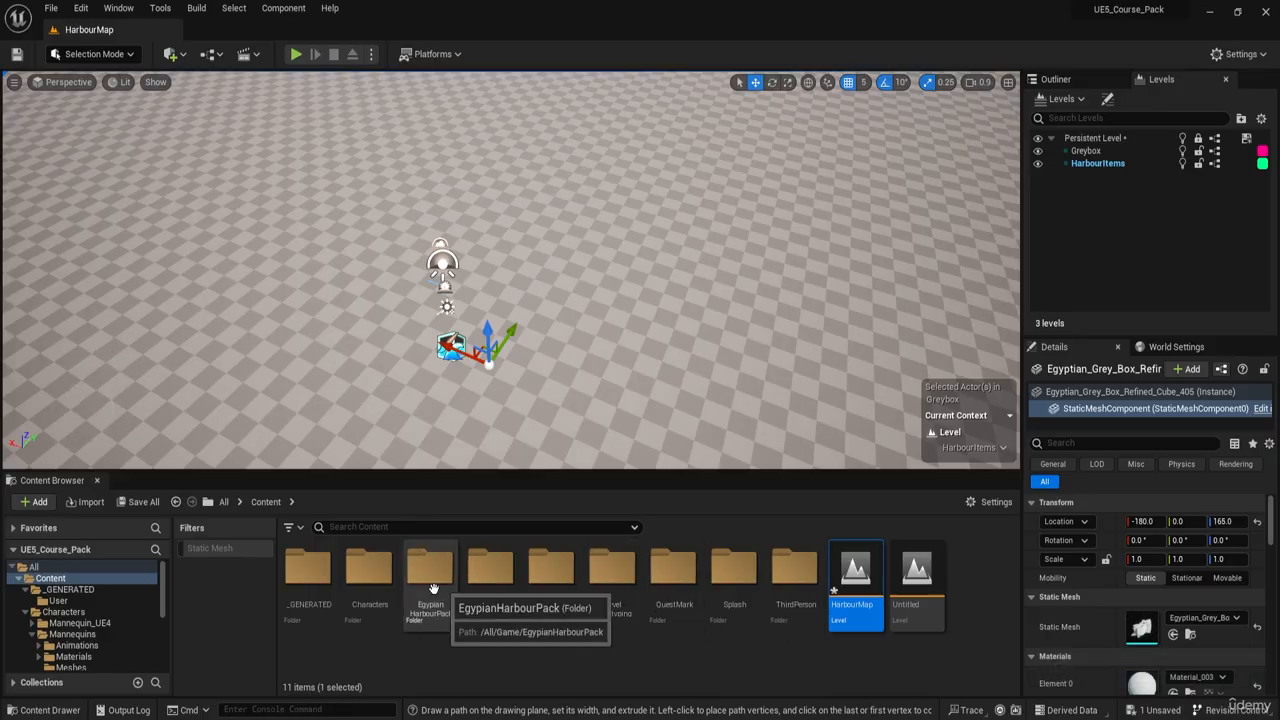
- Examine the grey-box harbour buildings from the landward side of the island
right_drag(560, 300, 672, 238)
key(s)
key(d)
key(w)
key(q)
key(s)
key(s)
key(s)
key(s)
key(s)
key(s)
key(s)
key(s)
key(s)
key(s)
key(a)
mouse_move(577, 323)
right_down()
mouse_move(535, 325)
mouse_move(600, 312)
right_up()
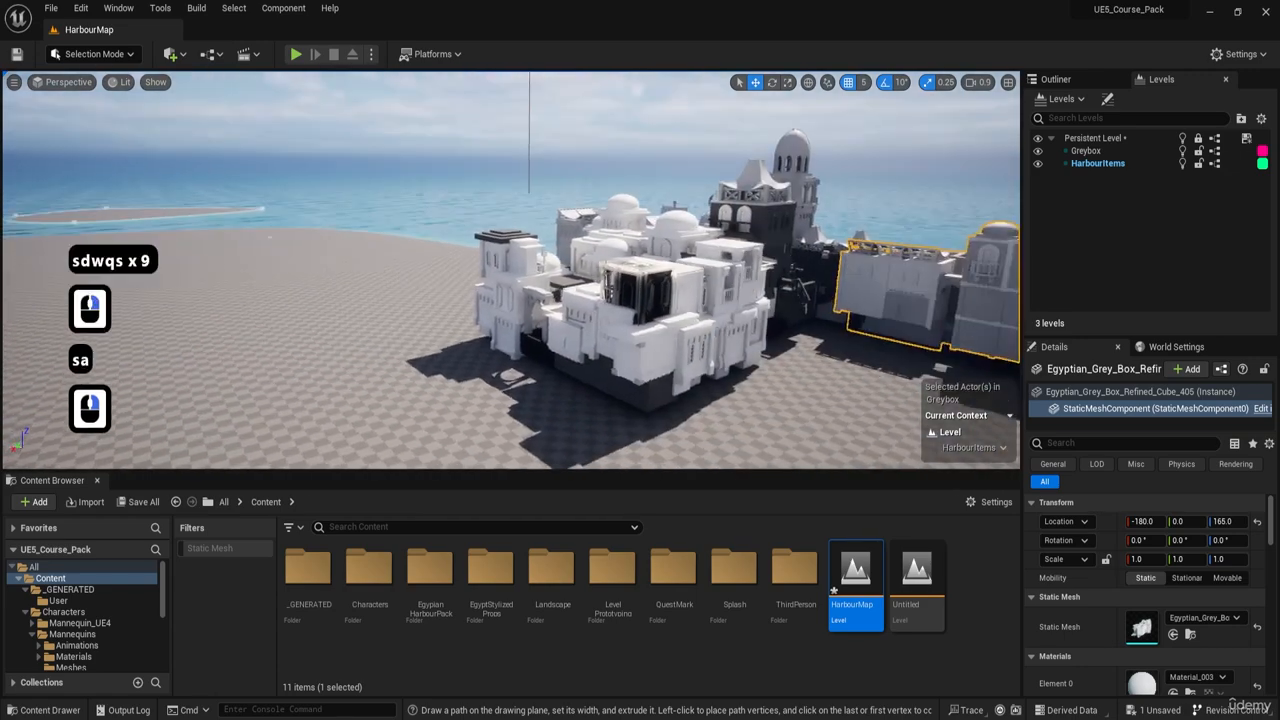
- Open the Level_ItemRenders level from the EgypianHarbourPack Maps folder, saving HarbourMap's changes
double_click(438, 563)
double_click(305, 569)
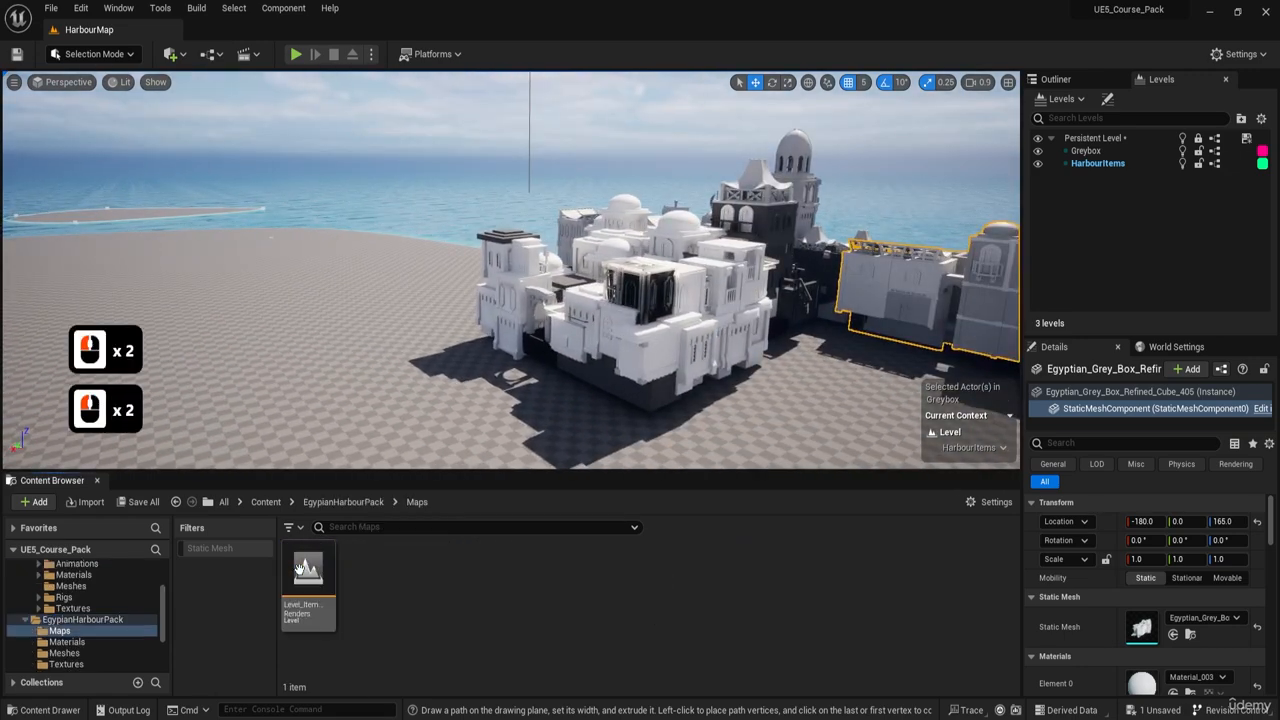
double_click(323, 571)
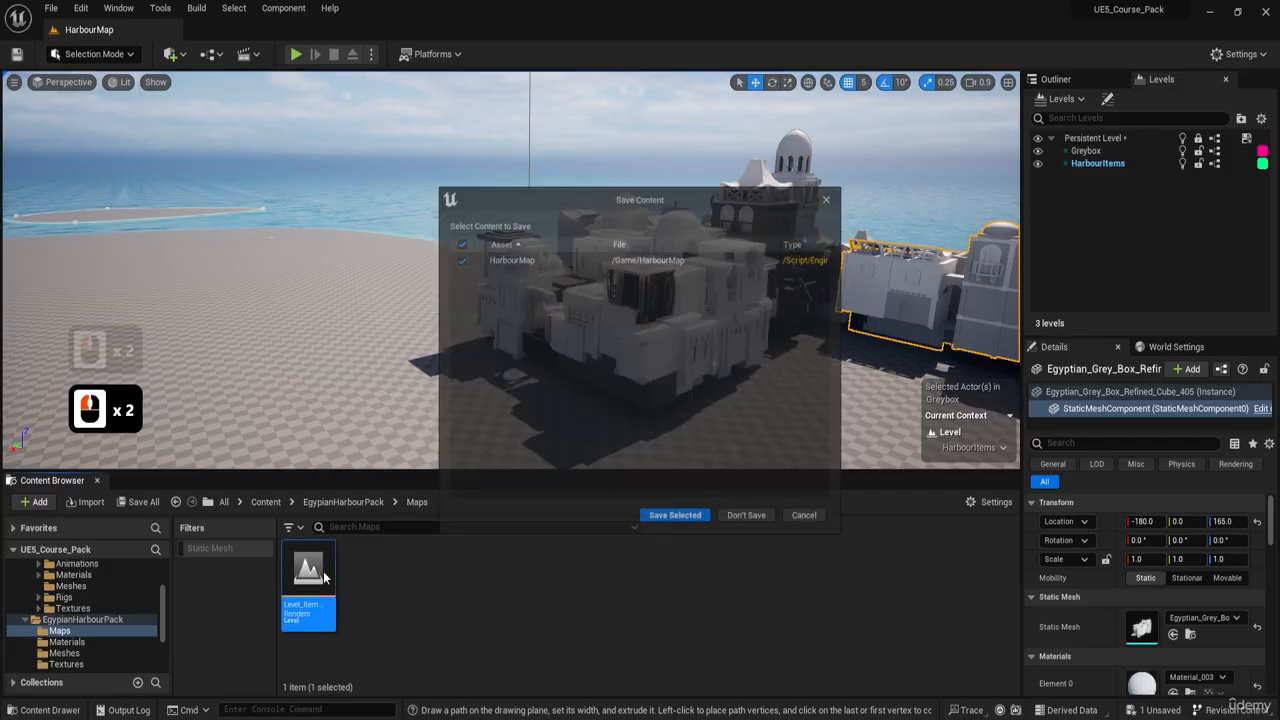
click(679, 527)
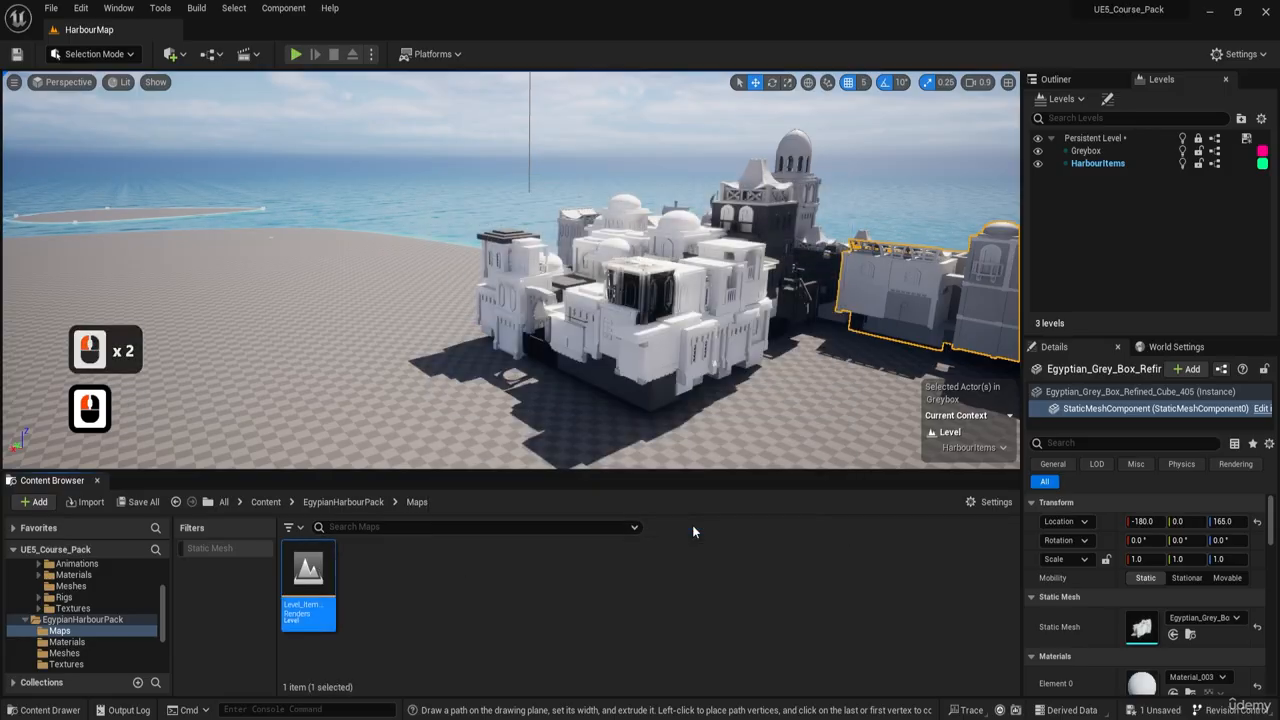
- Select all actors from the first Harbour asset through TextRenderActor15, leaving out the contents of the PostProcessing folder
click(1055, 79)
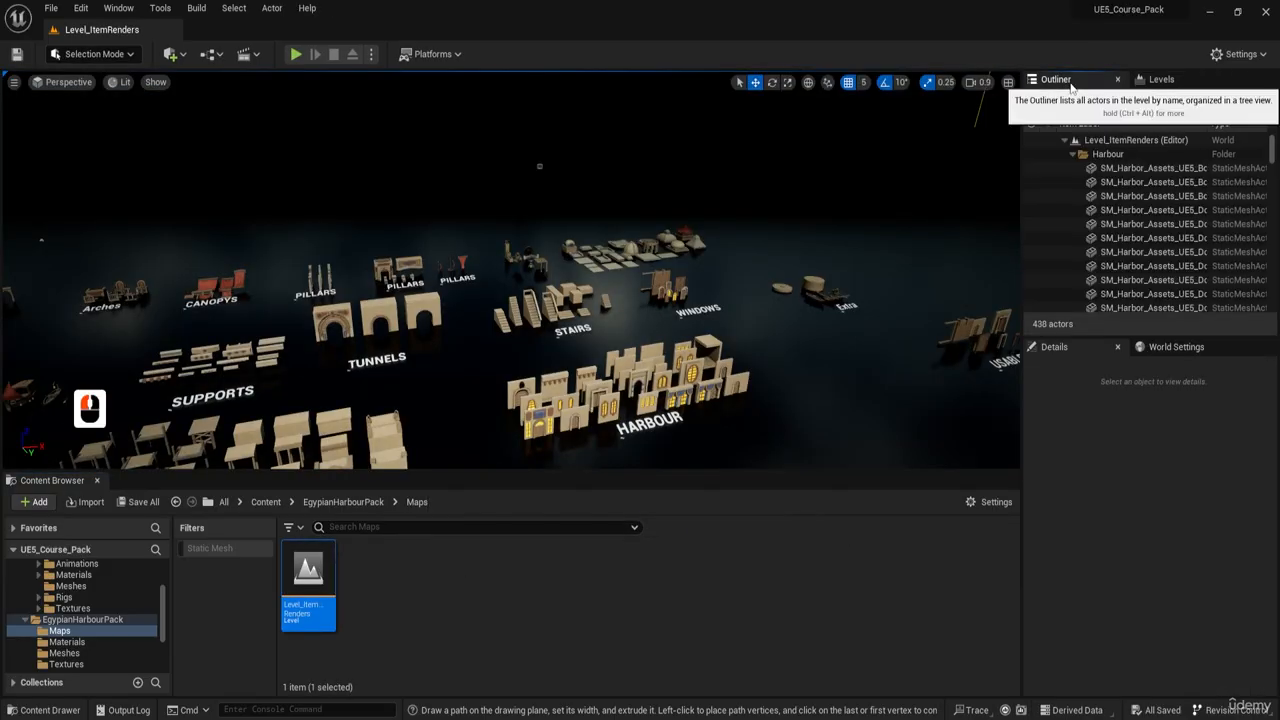
shift+click(1150, 196)
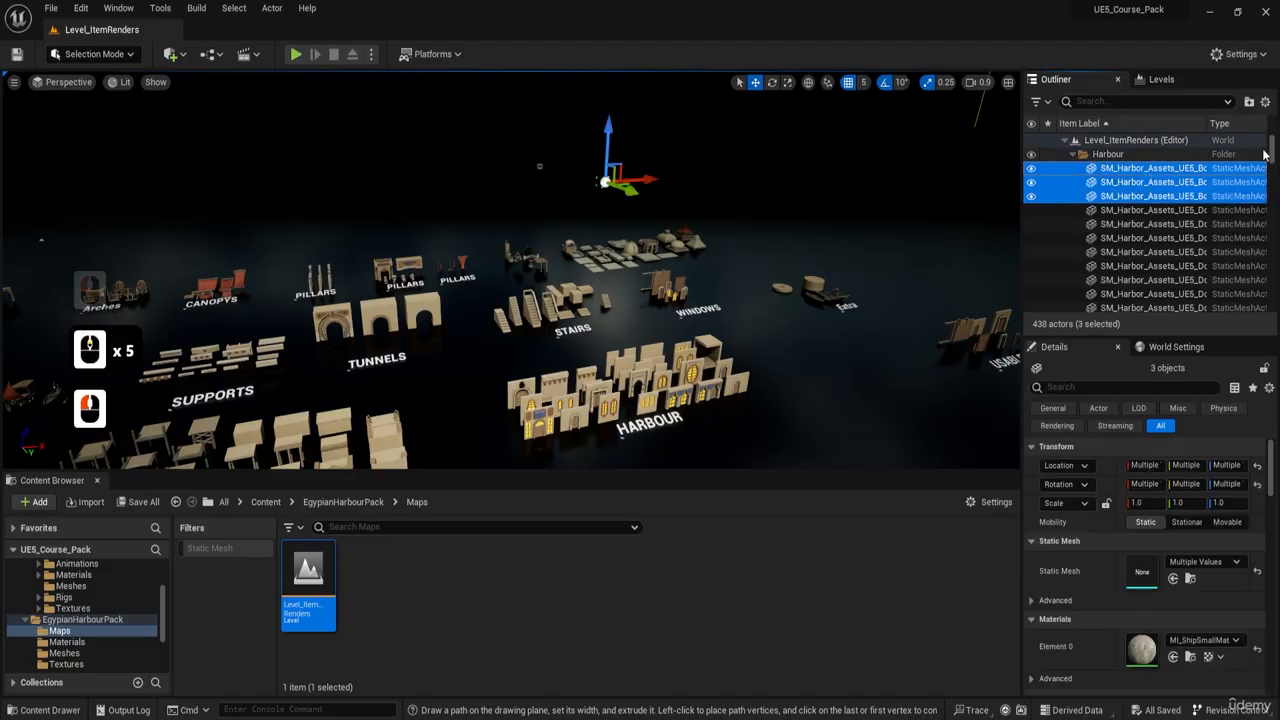
click(1118, 209)
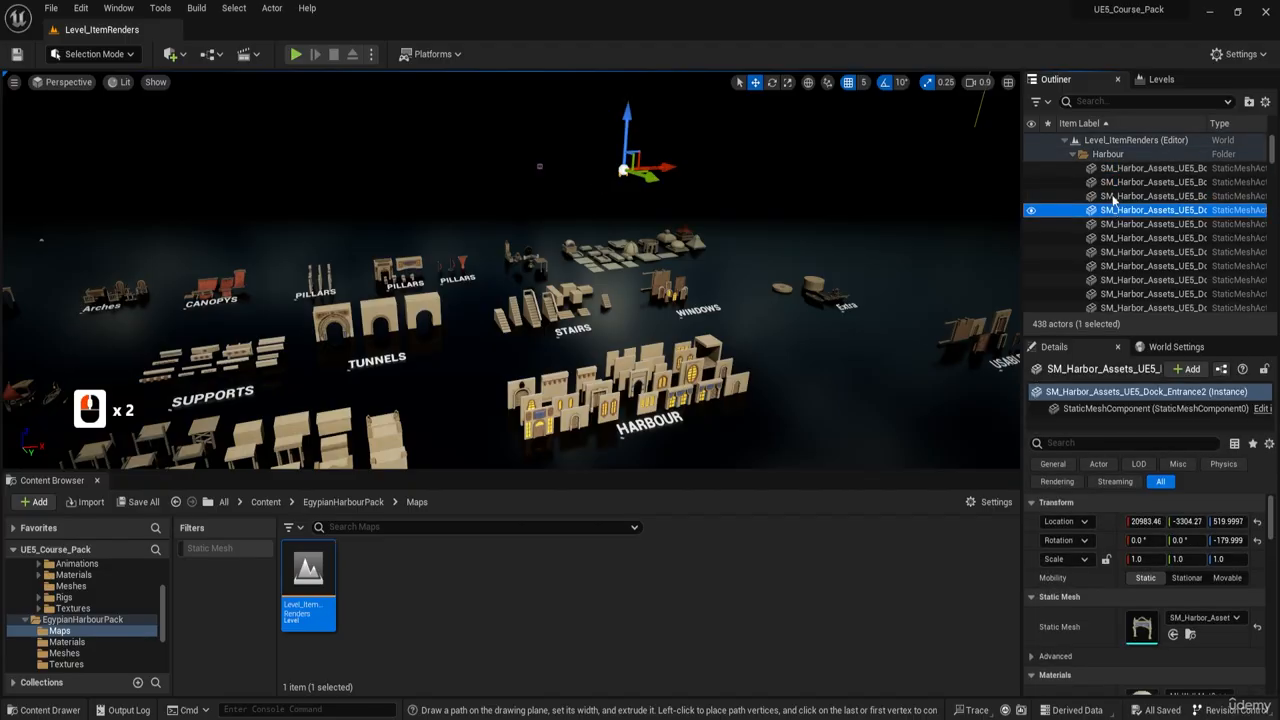
shift+click(1107, 173)
drag(1273, 158, 1266, 205)
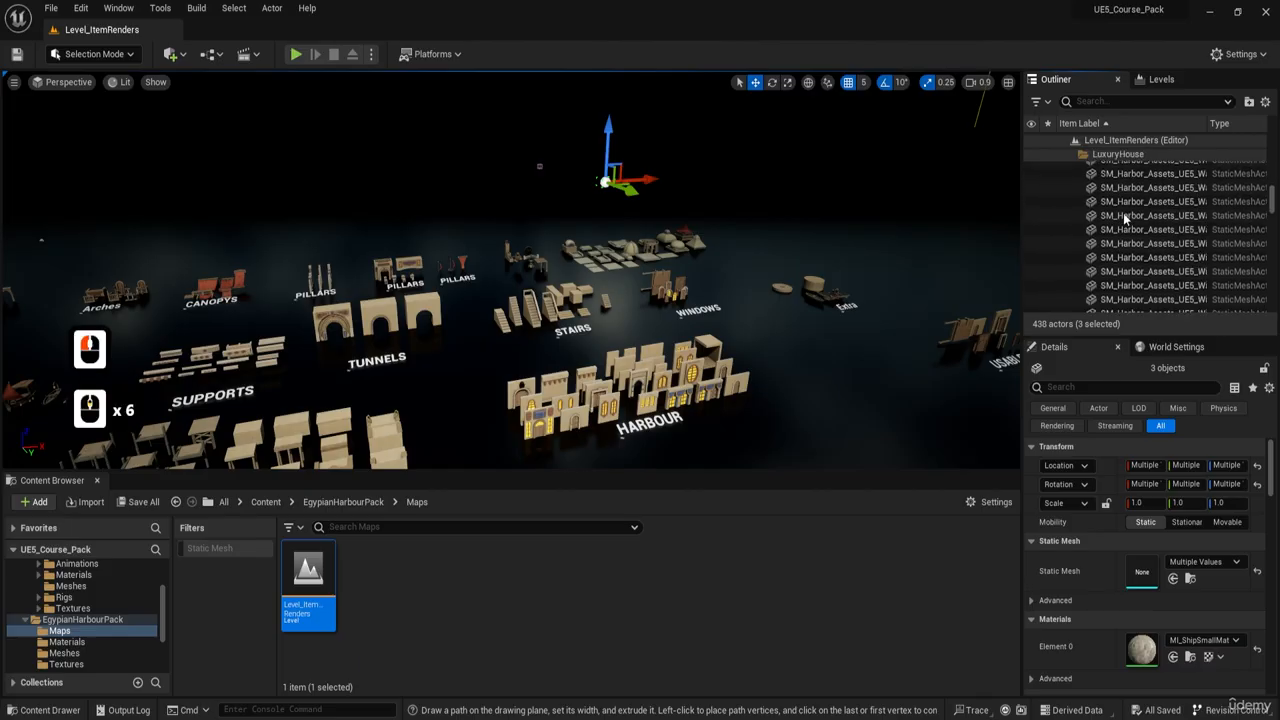
scroll(1125, 218, down, 9)
scroll(1120, 247, up, 7)
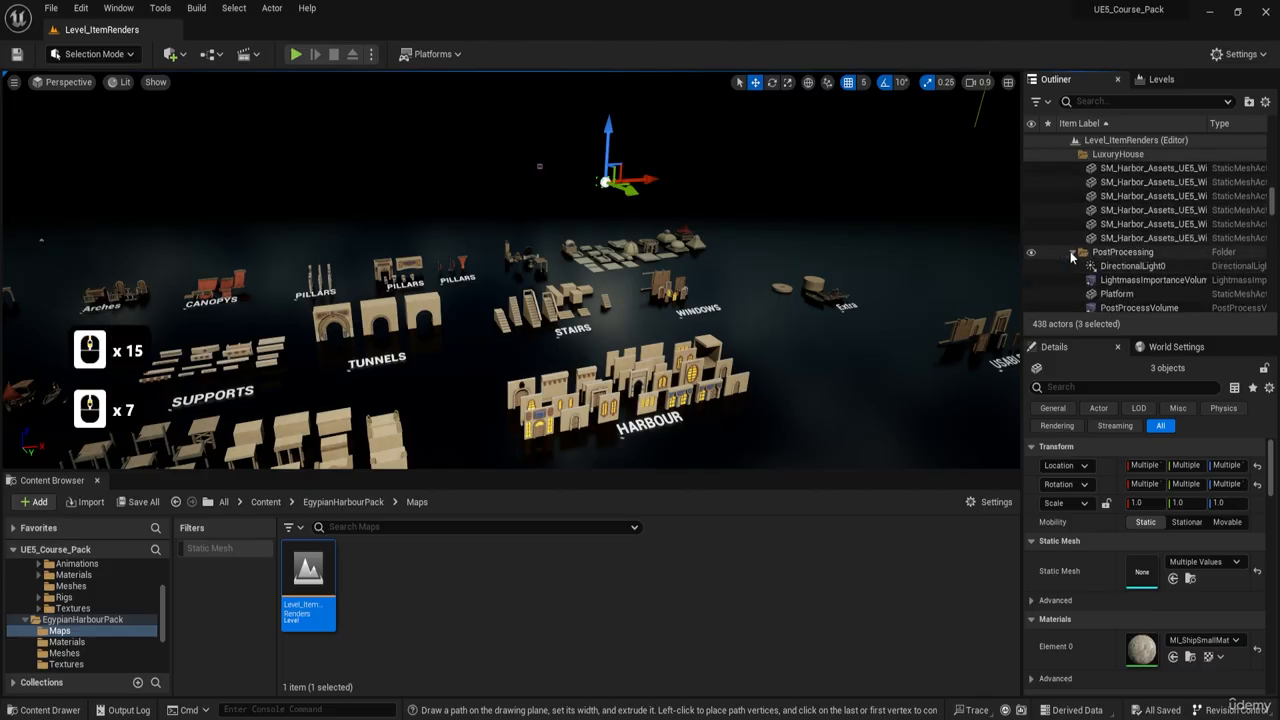
click(1072, 253)
drag(1272, 209, 1265, 313)
shift+click(1163, 305)
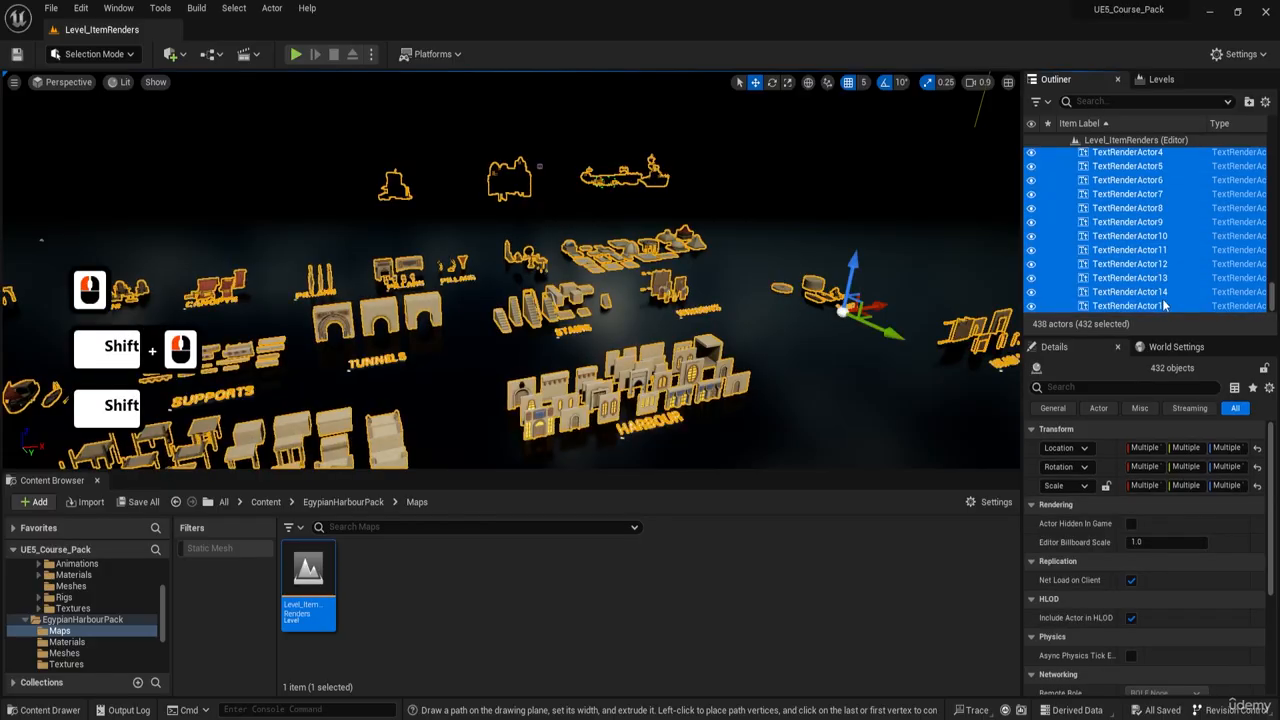
- Copy the selected showcase actors and reopen the HarbourMap level from the Content folder
right_drag(762, 326, 806, 343)
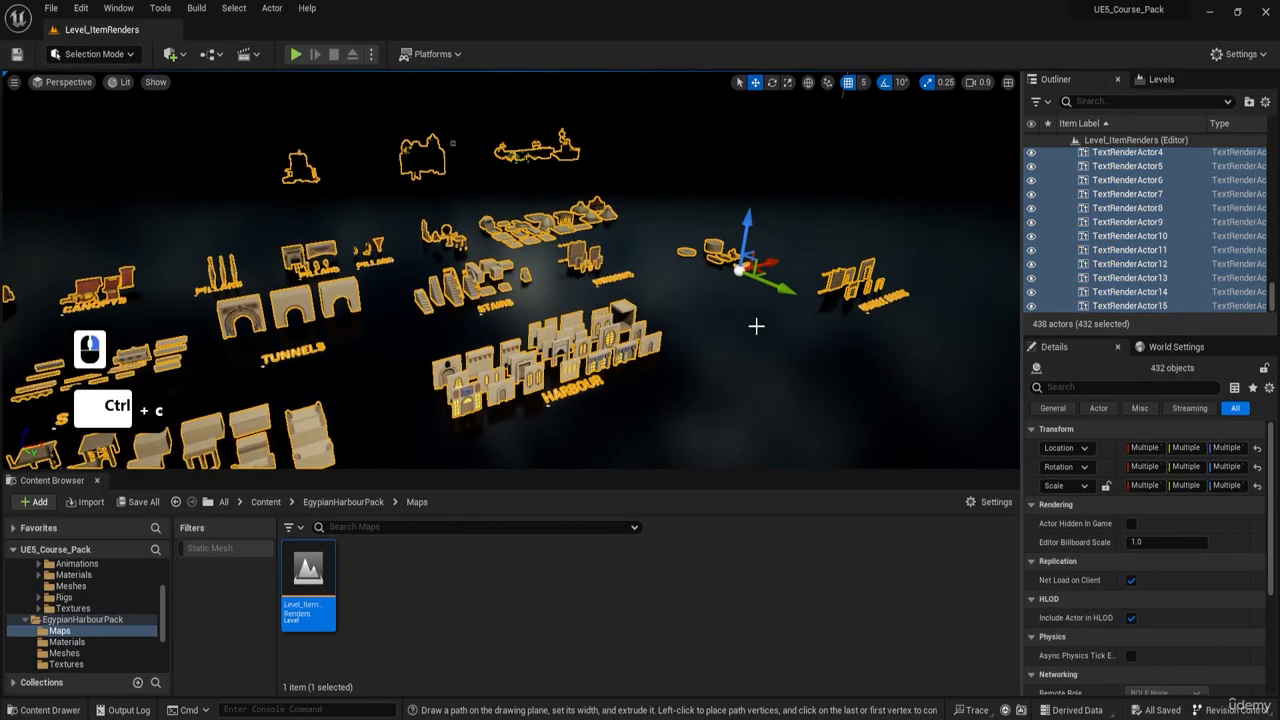
key(ctrl+c)
click(313, 503)
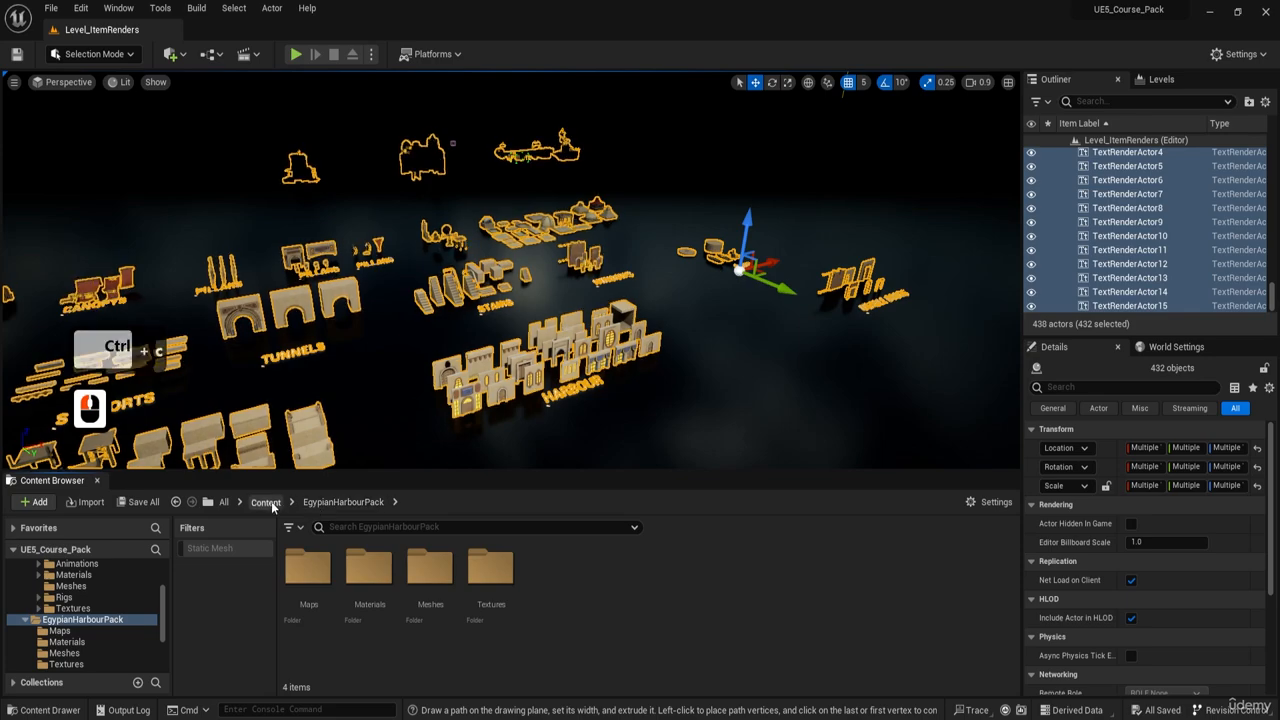
click(265, 501)
double_click(867, 585)
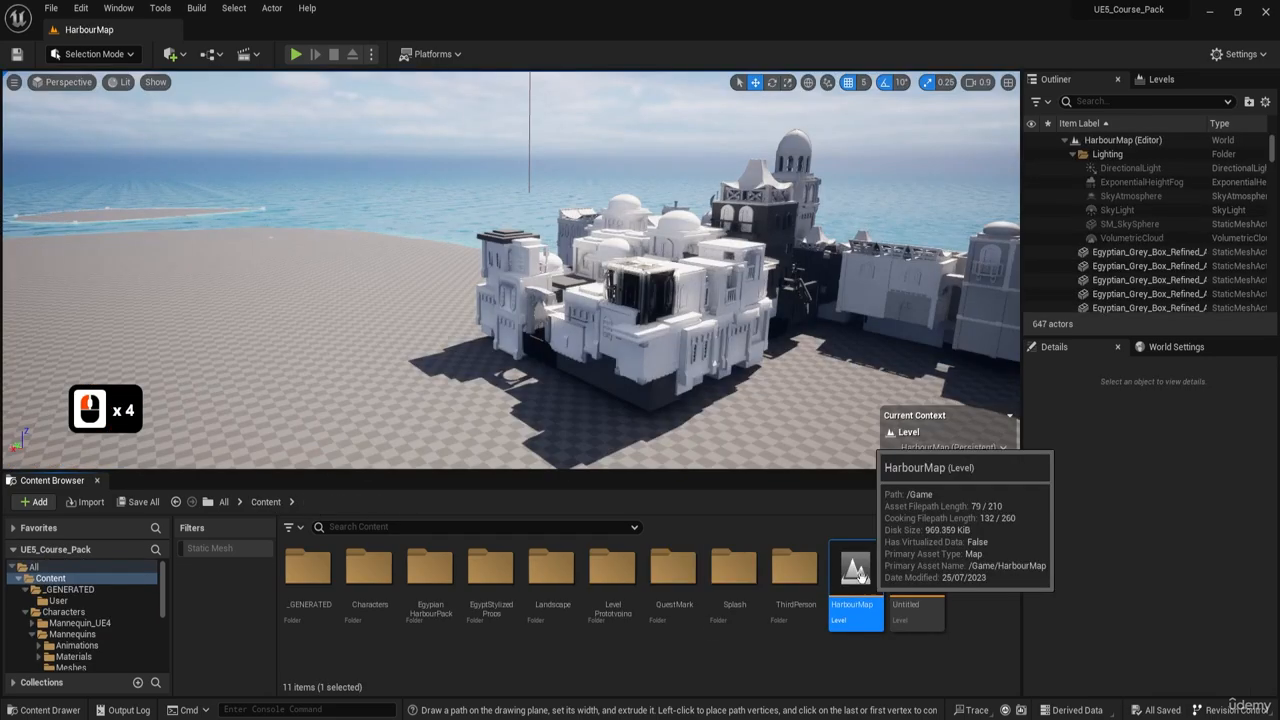
- Try to paste the copied actors into HarbourMap's persistent level
right_drag(657, 356, 490, 368)
key(ctrl+v)
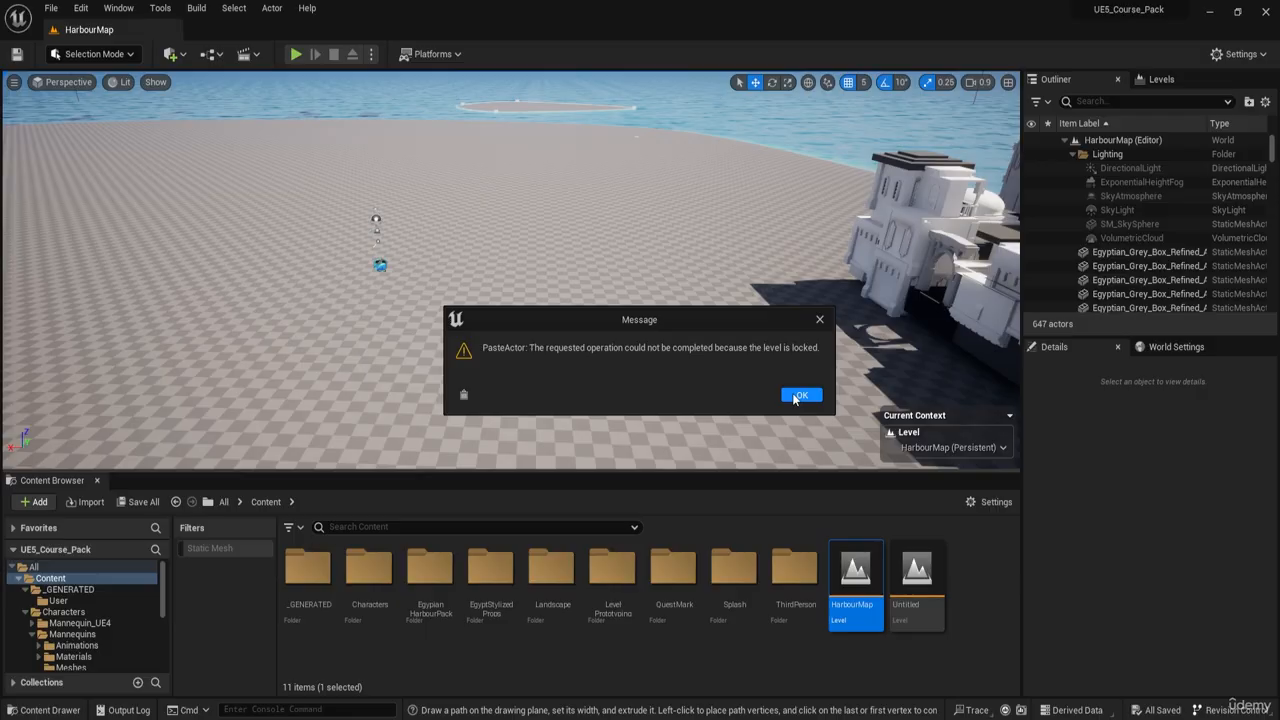
click(800, 395)
right_drag(628, 378, 545, 380)
key(s)
key(d)
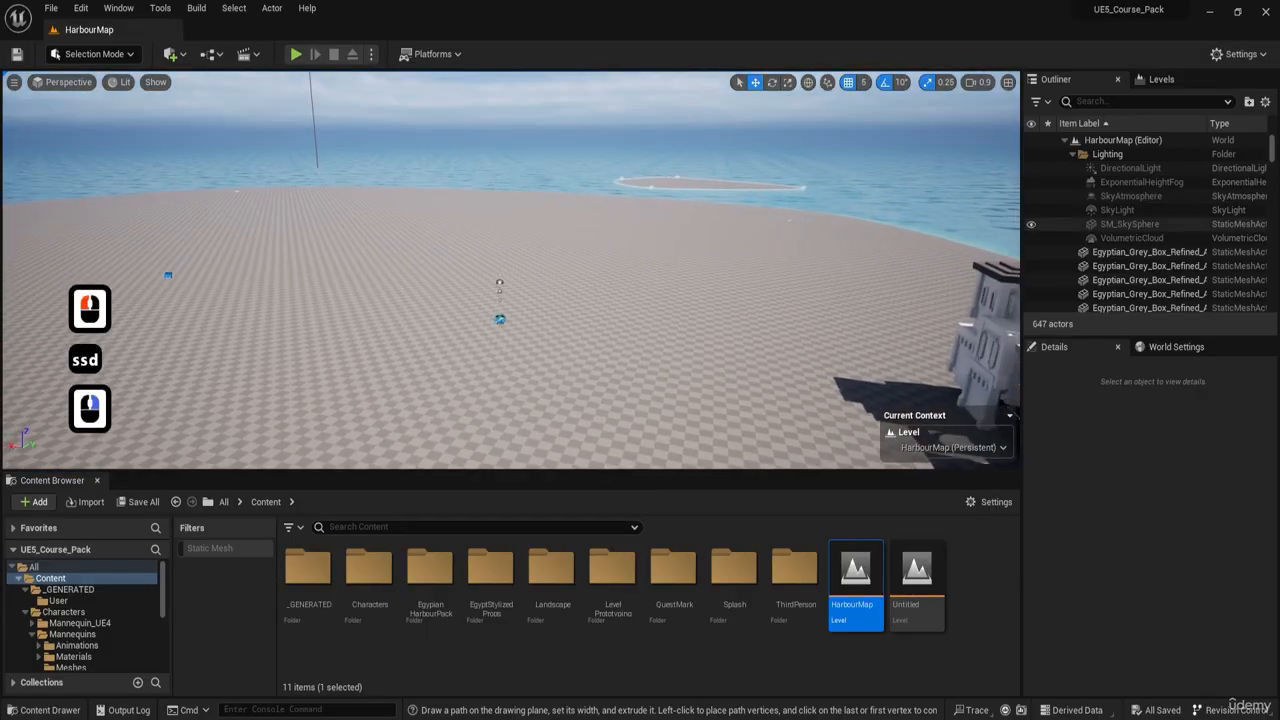
- Make HarbourItems the current level and paste the copied showcase actors into it
click(1176, 80)
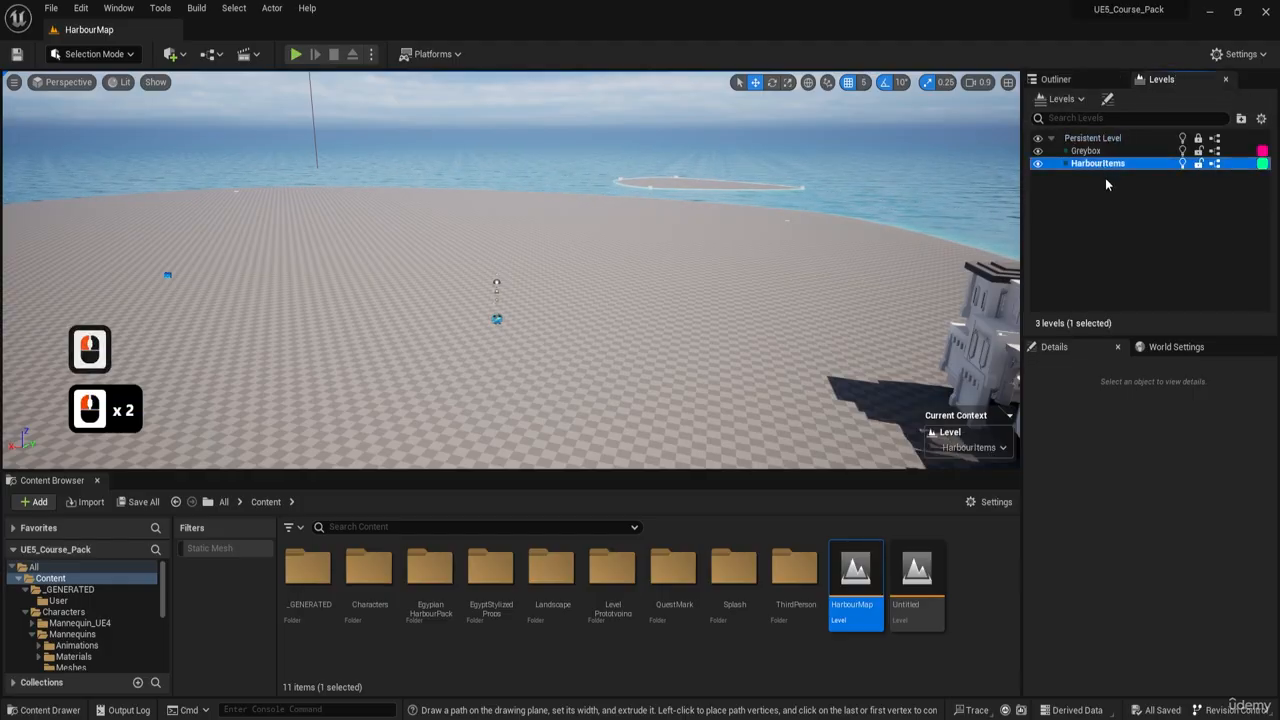
right_drag(698, 241, 668, 276)
key(ctrl+v)
- Examine the pasted showcase actors and where they lie relative to the harbour island
key(s)
key(q)
key(e)
scroll(555, 260, up, 13)
key(e)
key(a)
scroll(598, 272, down, 1)
key(d)
key(w)
key(a)
key(w)
key(w)
key(w)
key(w)
key(s)
key(s)
key(e)
key(d)
right_drag(252, 276, 250, 276)
drag(242, 271, 985, 270)
key(d)
key(s)
right_drag(764, 275, 794, 278)
key(w)
drag(387, 258, 678, 256)
- Delete the pasted PostProcessing actors from DirectionalLight0 through WindDirectionalSource1
click(1052, 82)
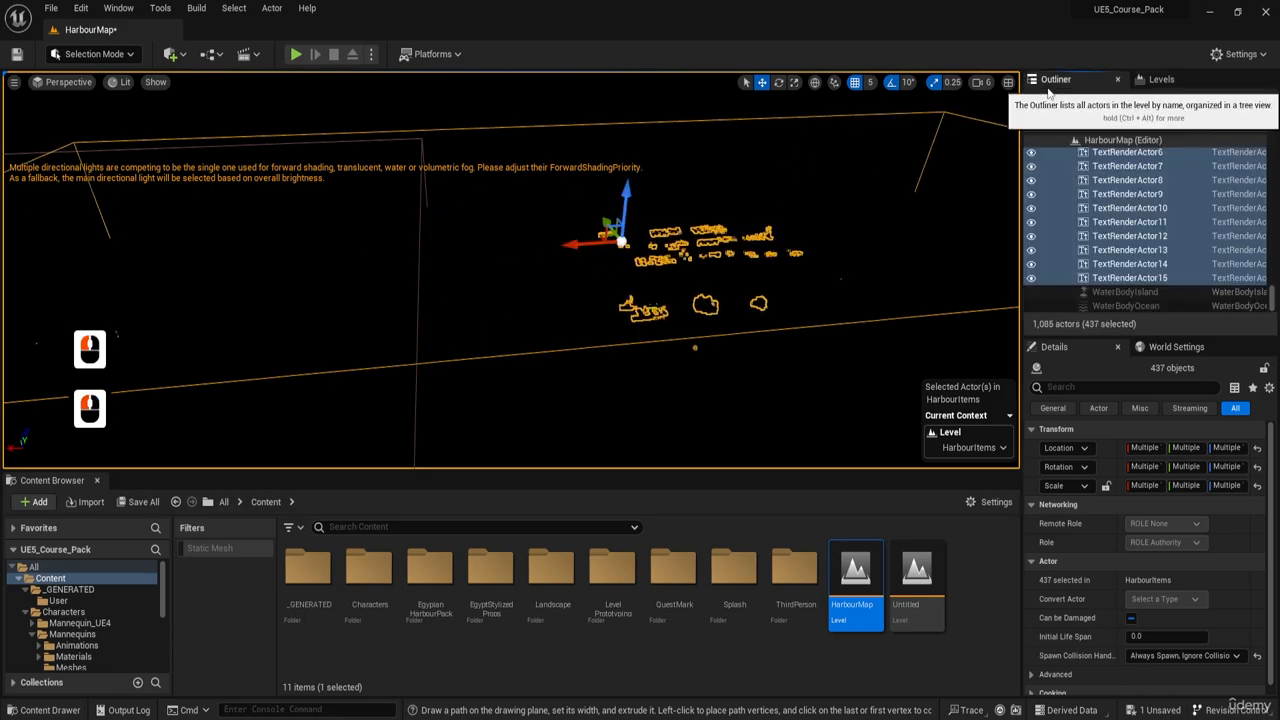
scroll(1150, 230, down, 6)
drag(1277, 287, 1278, 172)
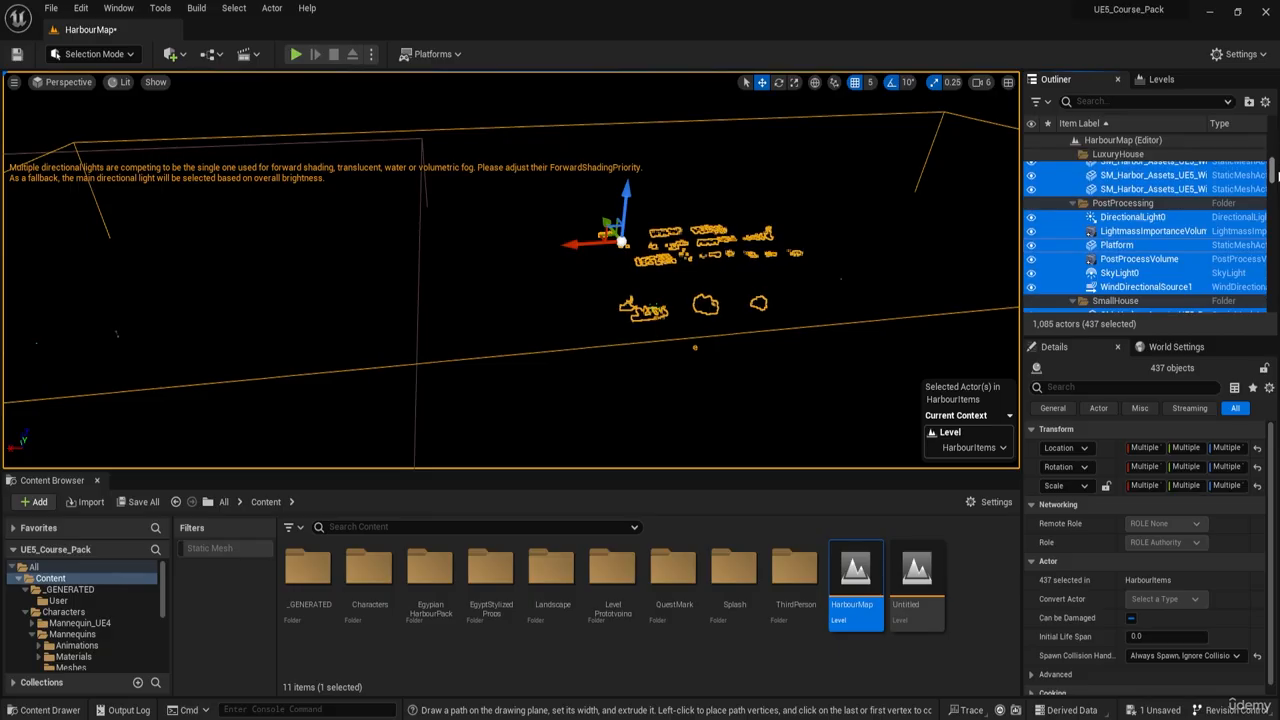
click(1120, 204)
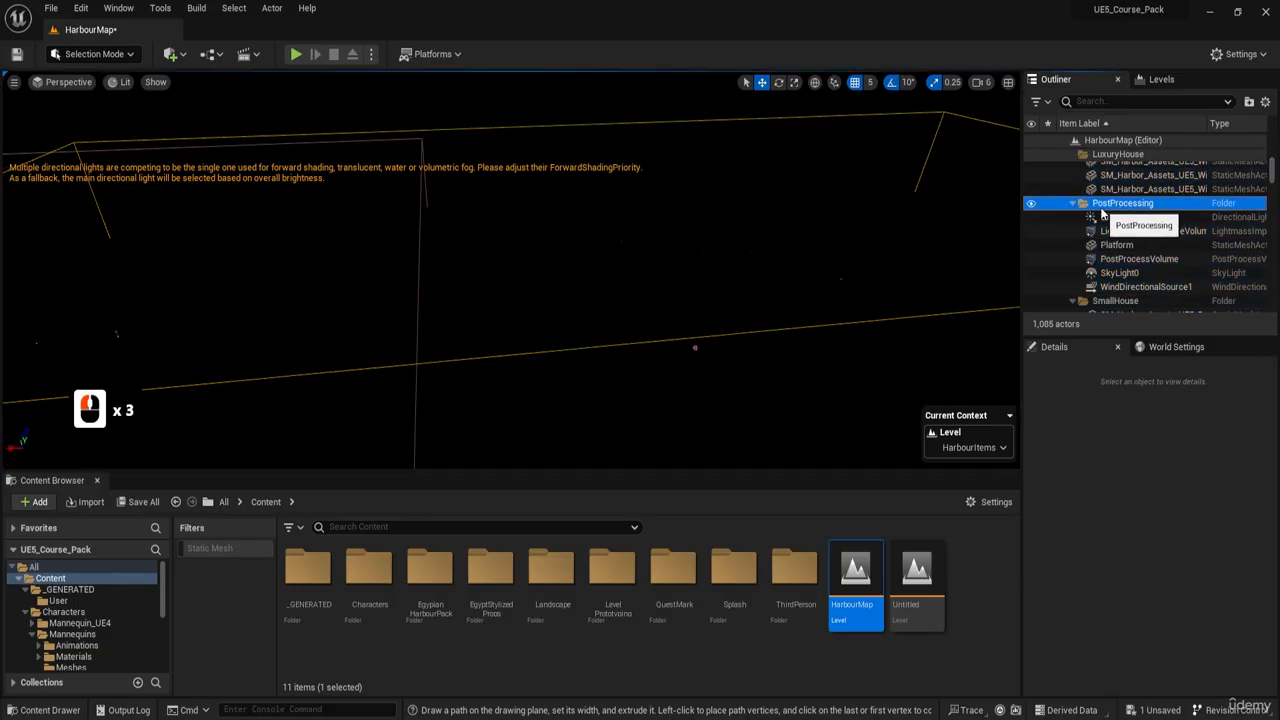
shift+click(1128, 287)
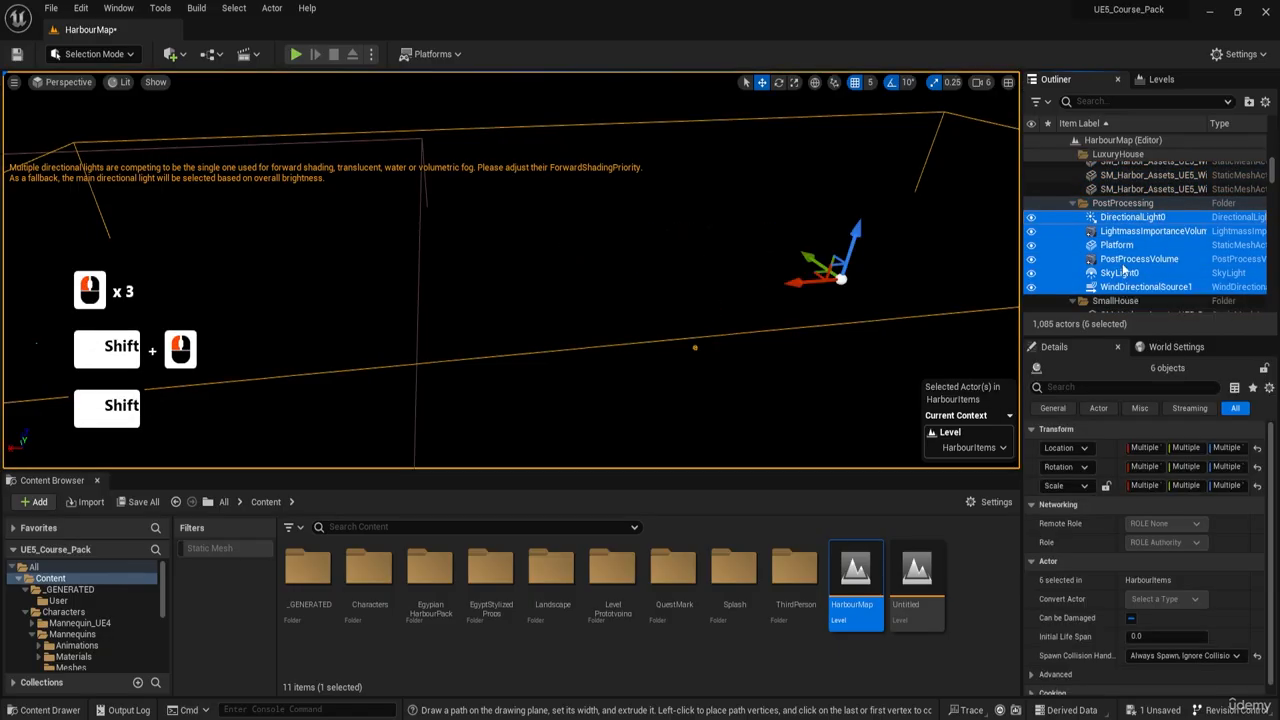
key(Delete)
- Delete the empty PostProcessing folder from the HarbourMap actor hierarchy
click(1108, 204)
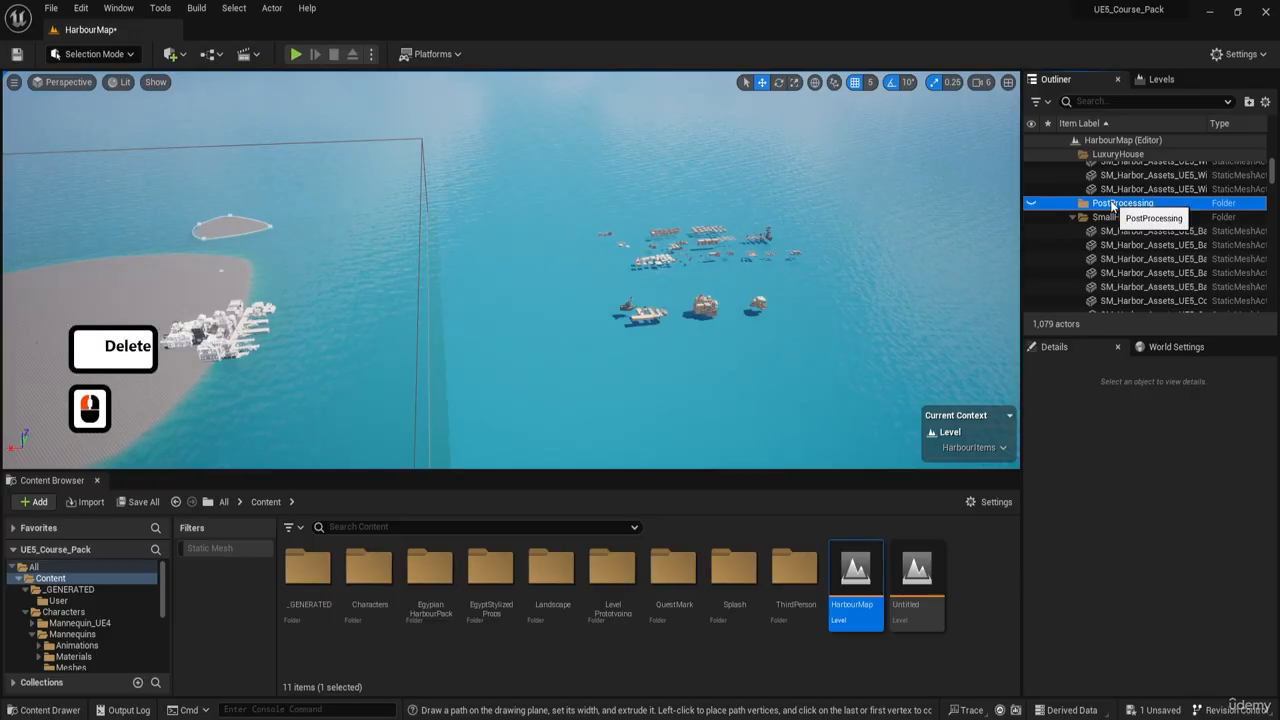
right_click(1110, 204)
click(1082, 206)
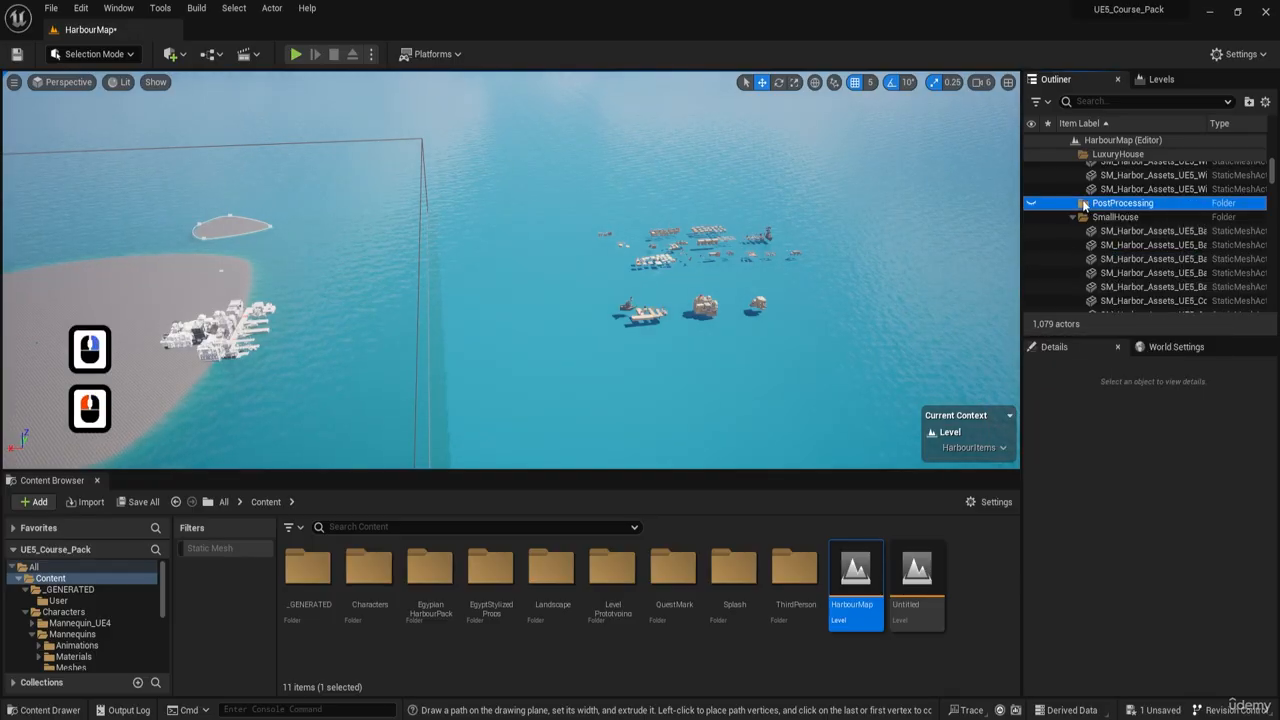
- Examine the layout of the pasted harbour items floating over the open water
right_drag(800, 260, 895, 300)
key(w)
key(d)
scroll(875, 265, down, 7)
key(w)
key(a)
key(a)
key(w)
scroll(920, 285, down, 1)
scroll(900, 280, up, 4)
key(a)
key(w)
key(a)
key(w)
key(a)
key(w)
key(e)
key(s)
key(d)
key(s)
right_drag(784, 282, 800, 286)
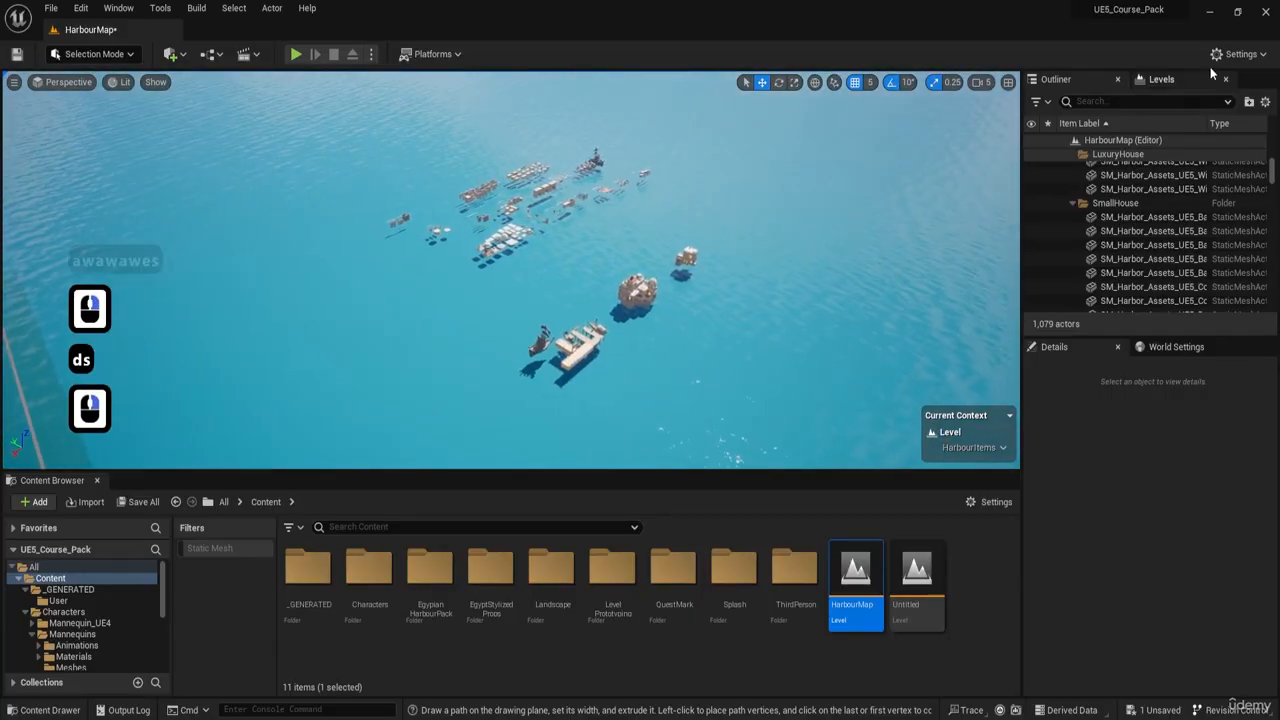
- Switch to the four-view layout and select all pasted harbour items with a selection box in the top view
click(1147, 78)
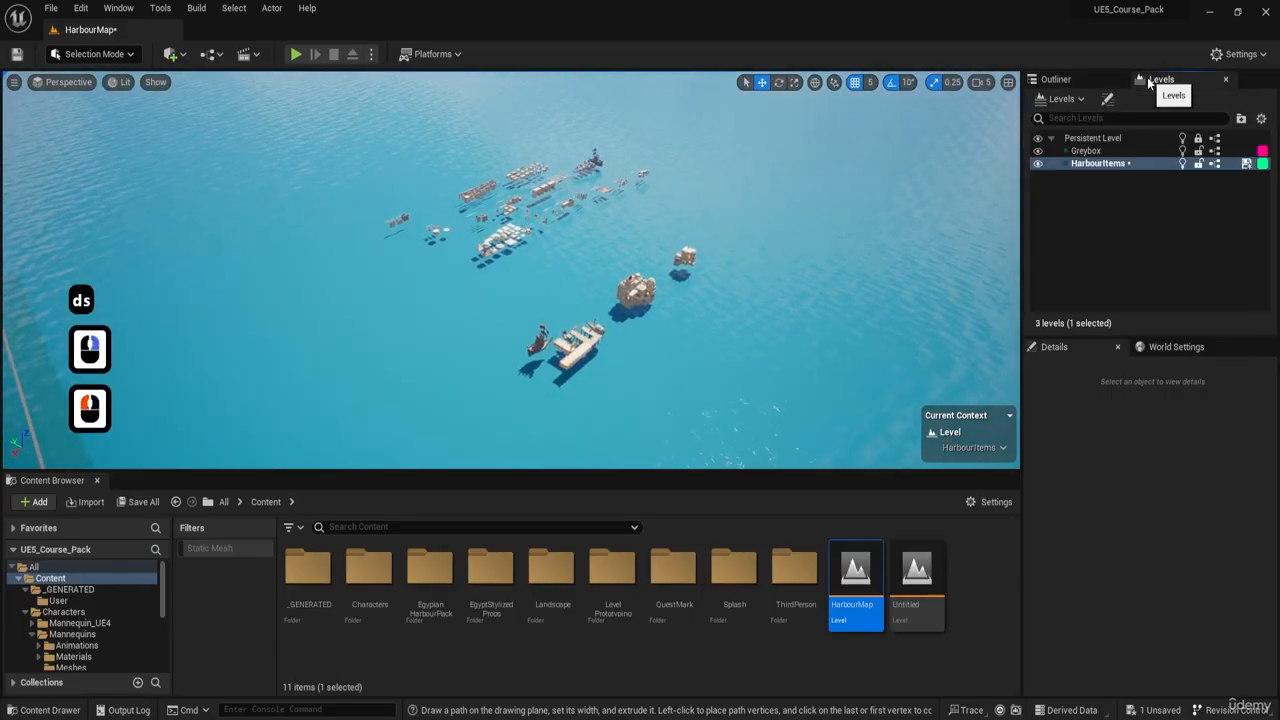
click(1007, 82)
scroll(695, 310, down, 15)
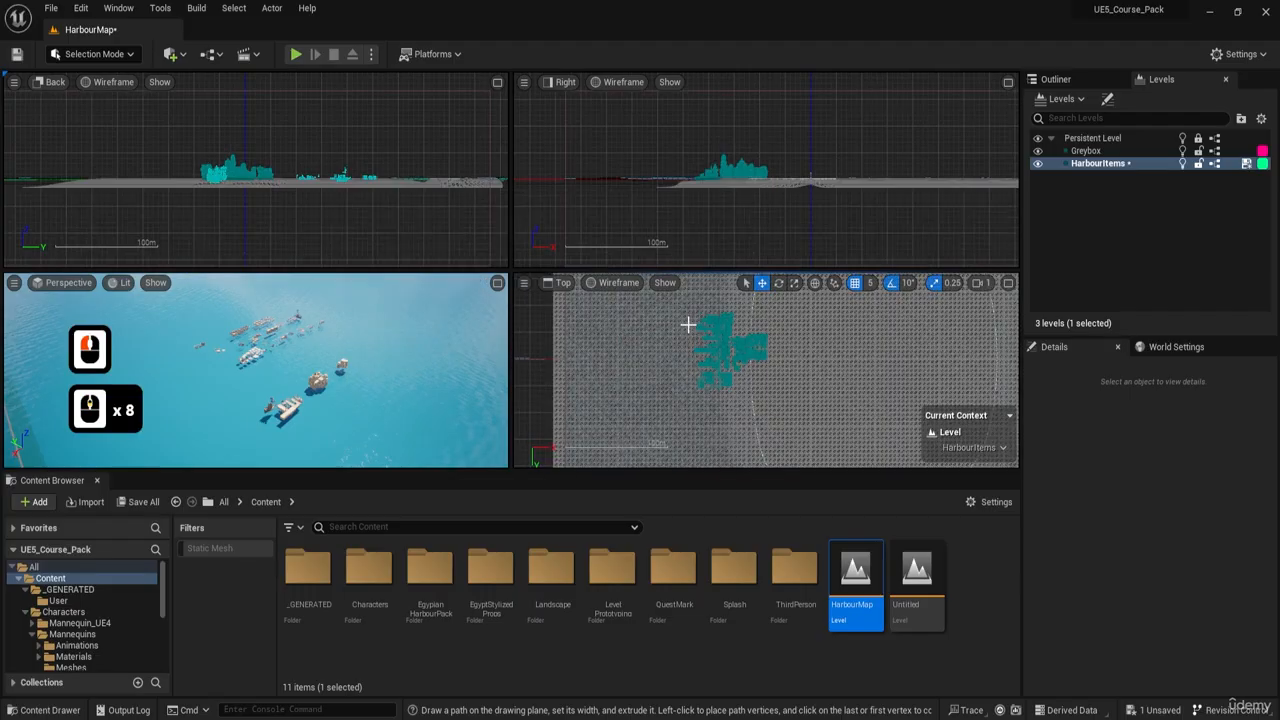
click(335, 378)
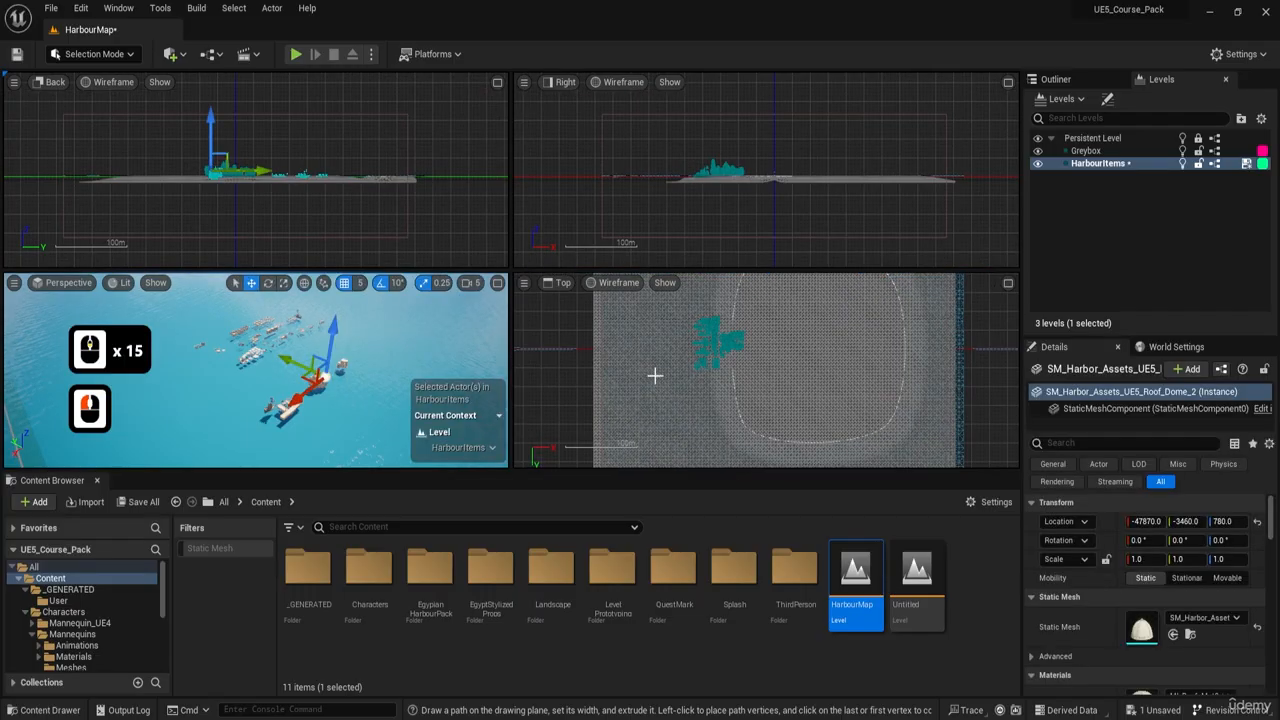
key(f)
scroll(733, 370, up, 20)
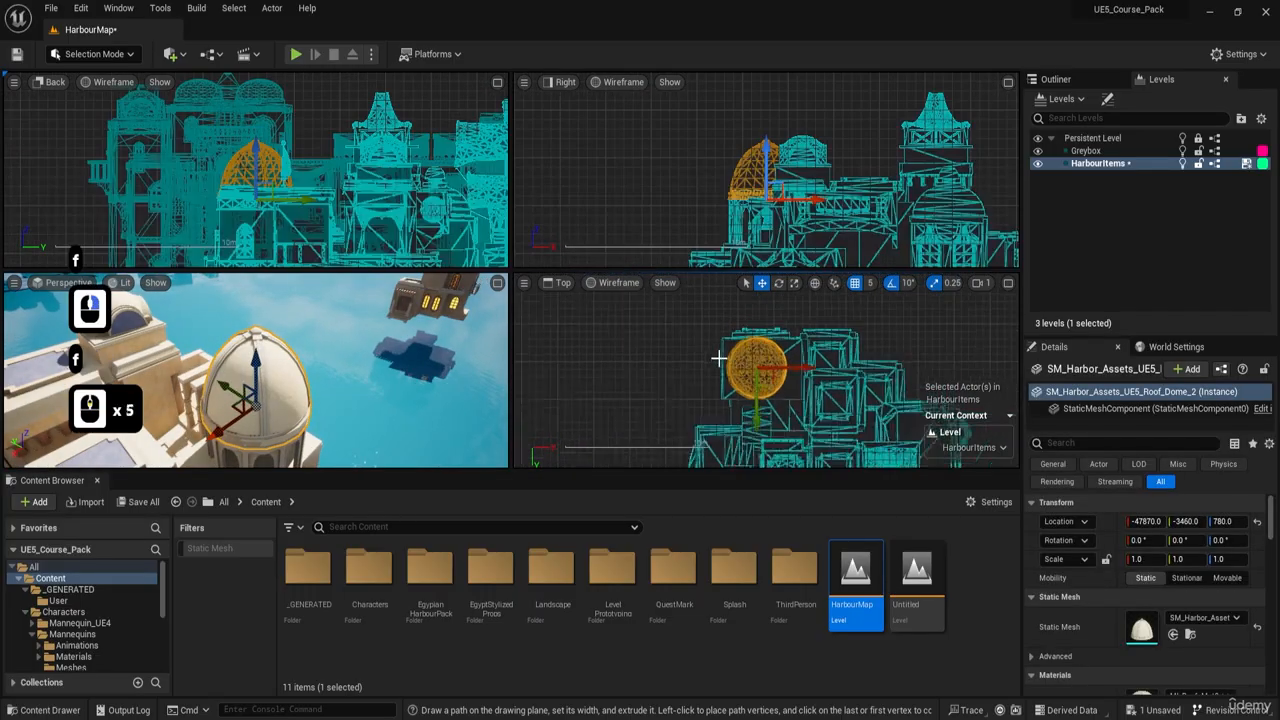
scroll(713, 358, up, 20)
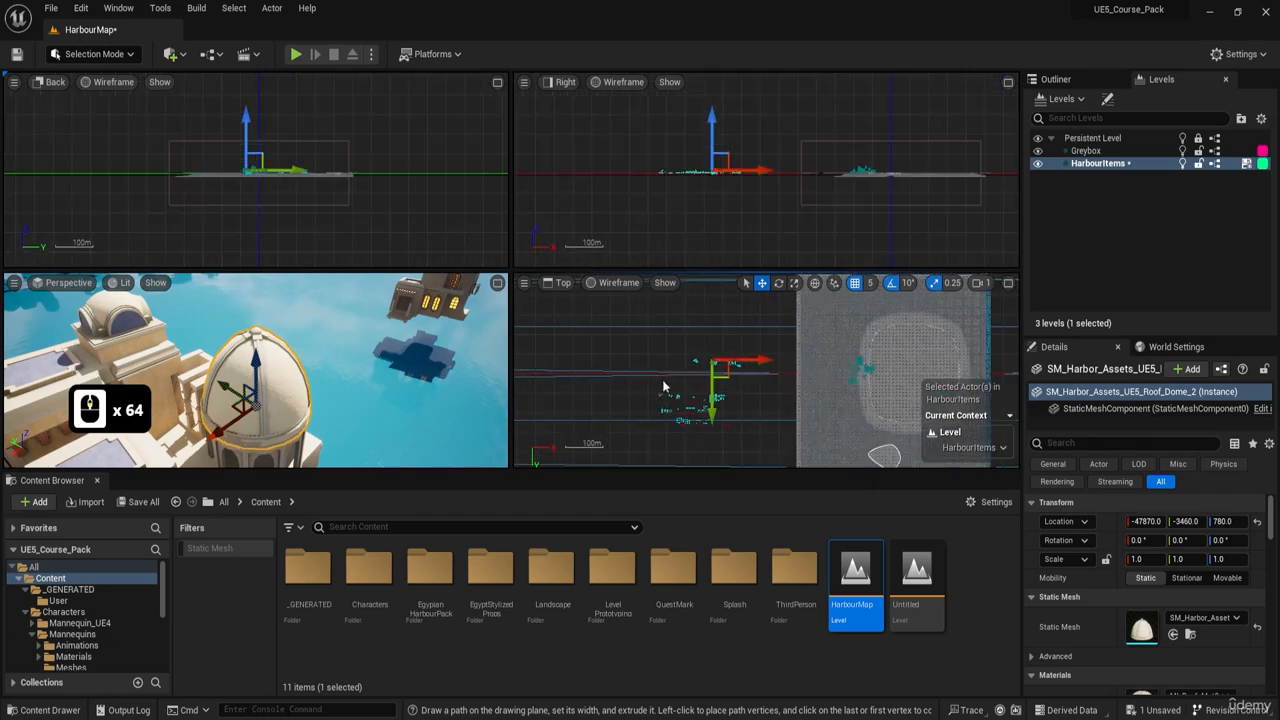
drag(768, 431, 768, 431)
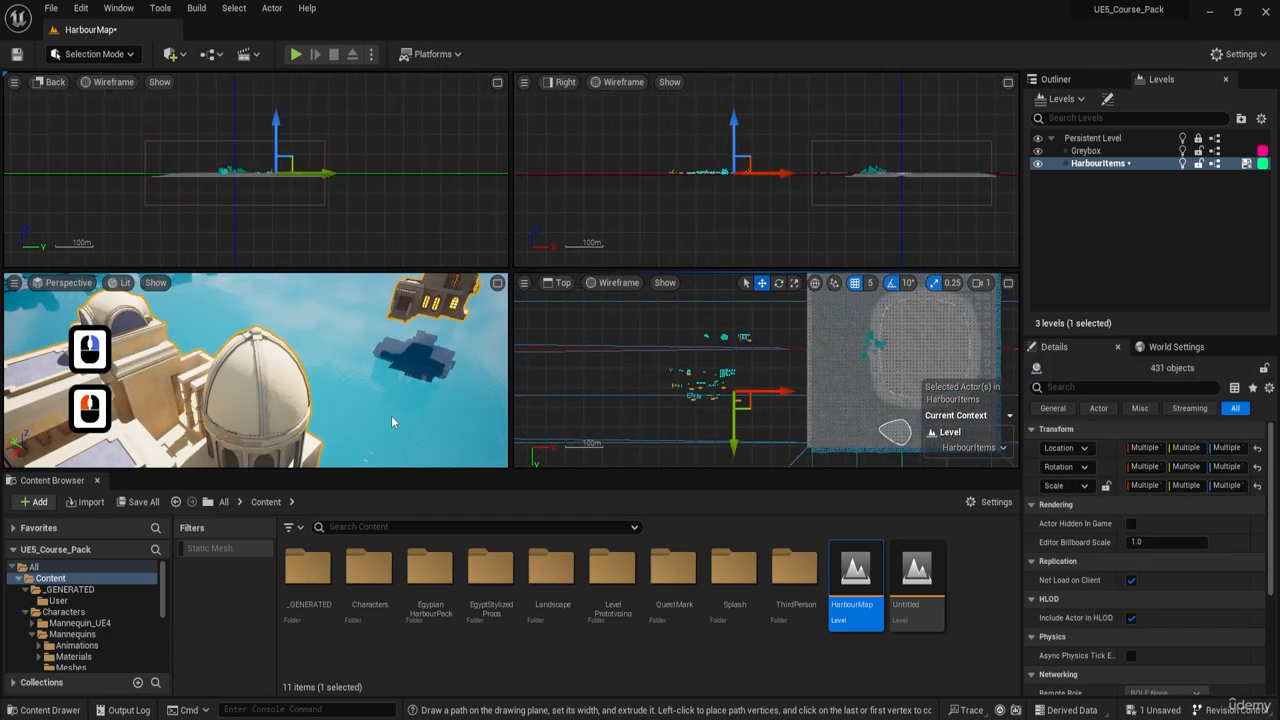
- Examine how the selected harbour items are oriented relative to the grey-box harbour in the perspective view
right_drag(391, 415, 520, 394)
key(a)
key(w)
key(e)
key(a)
key(w)
key(e)
scroll(391, 415, up, 1)
key(w)
key(a)
key(w)
key(s)
key(w)
key(e)
key(d)
key(s)
key(w)
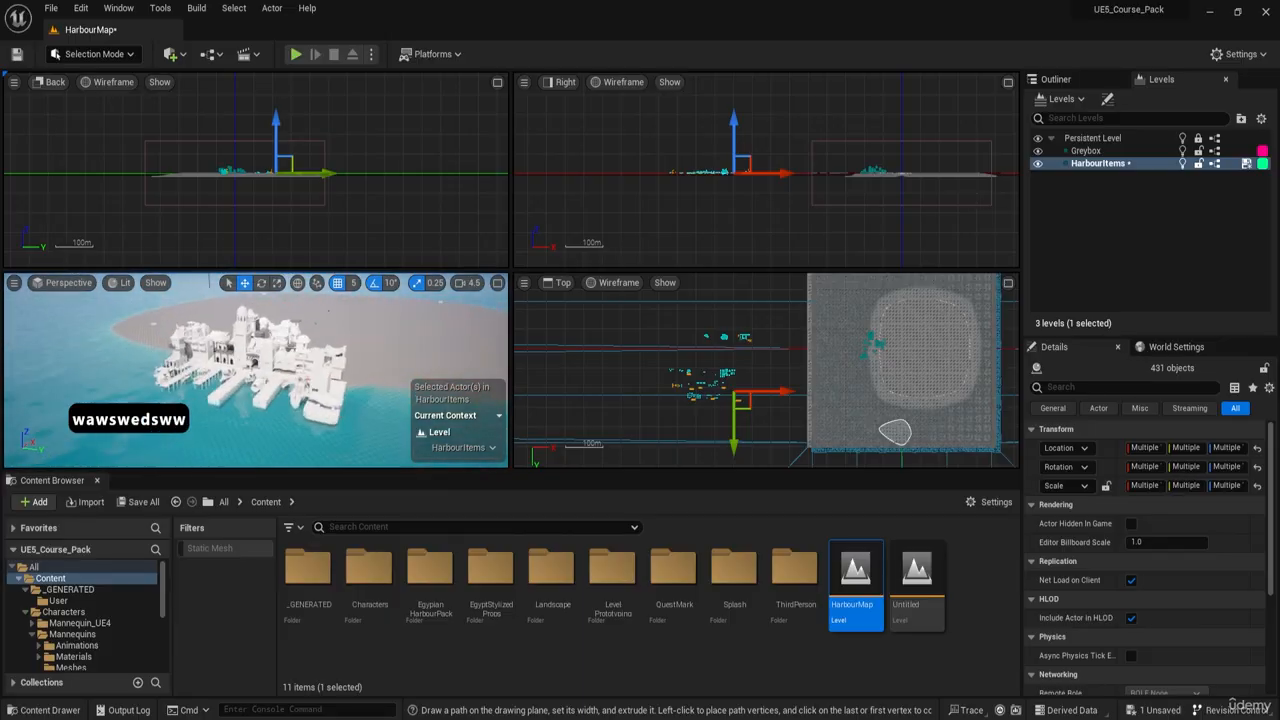
key(w)
key(a)
key(a)
key(s)
key(e)
key(w)
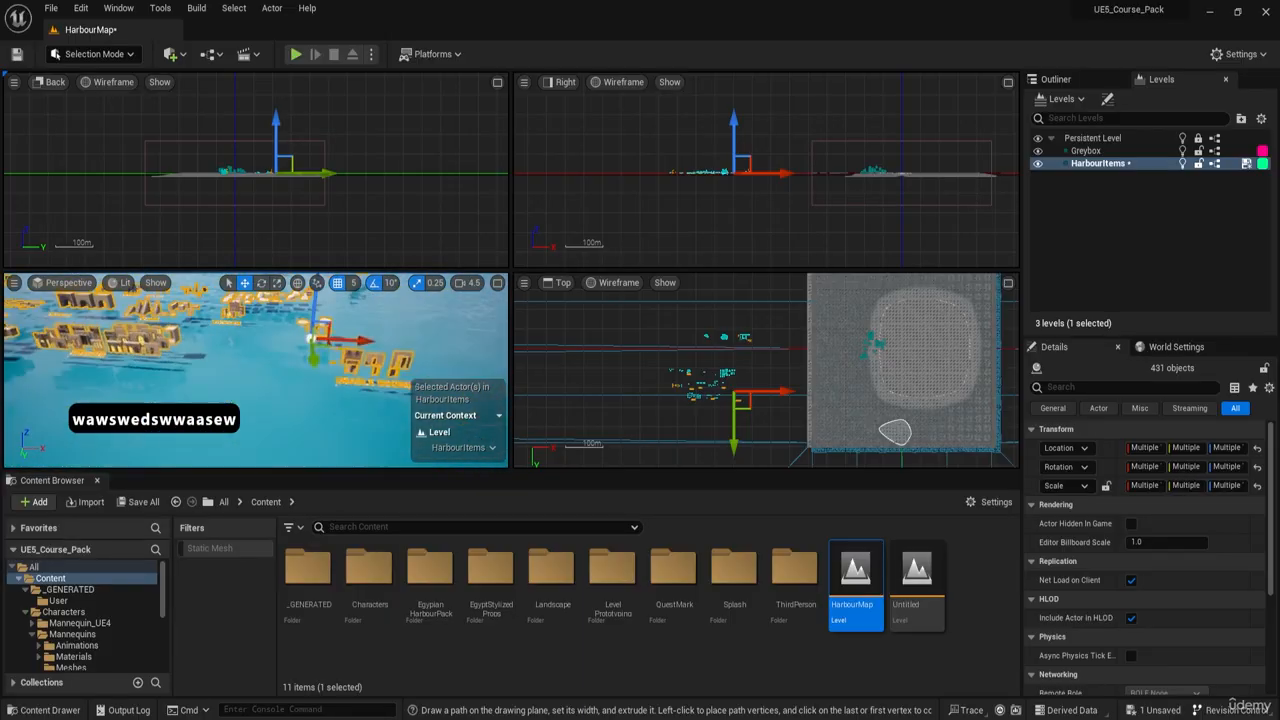
key(a)
key(e)
key(w)
key(a)
key(w)
key(a)
key(w)
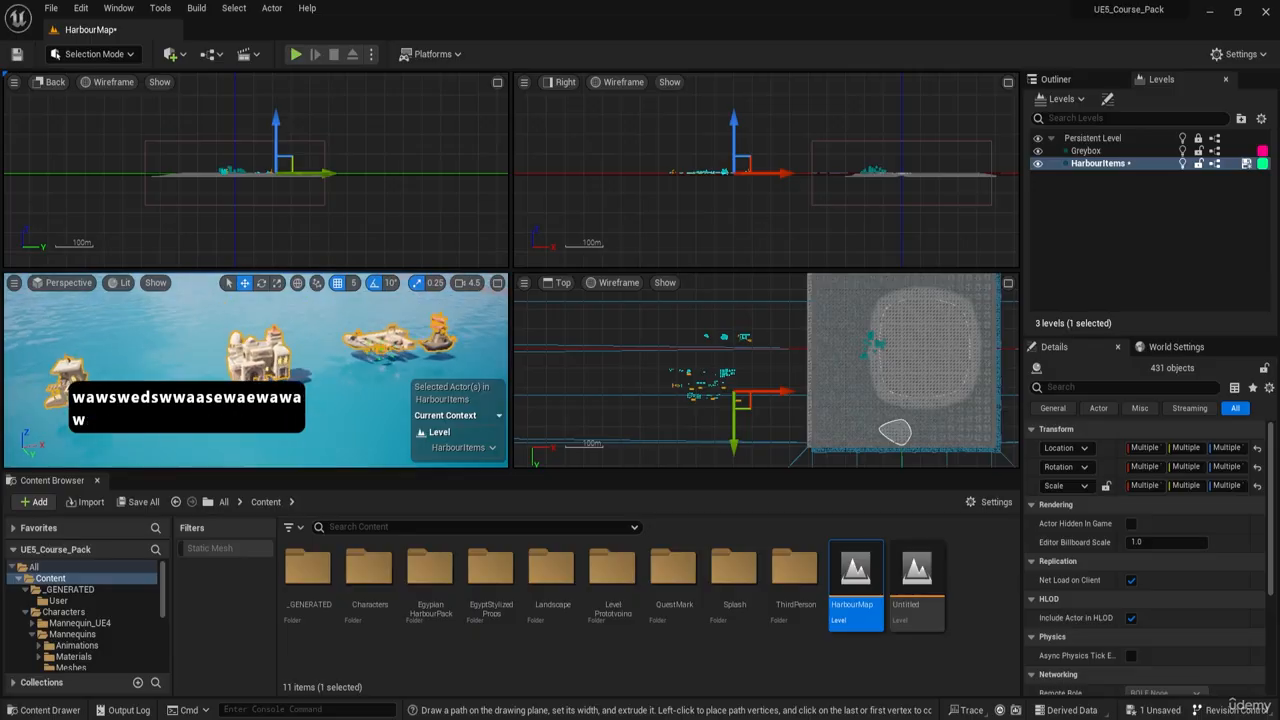
- Maximize the perspective view and rotate all selected harbour items 90 degrees about the vertical axis
key(s)
key(e)
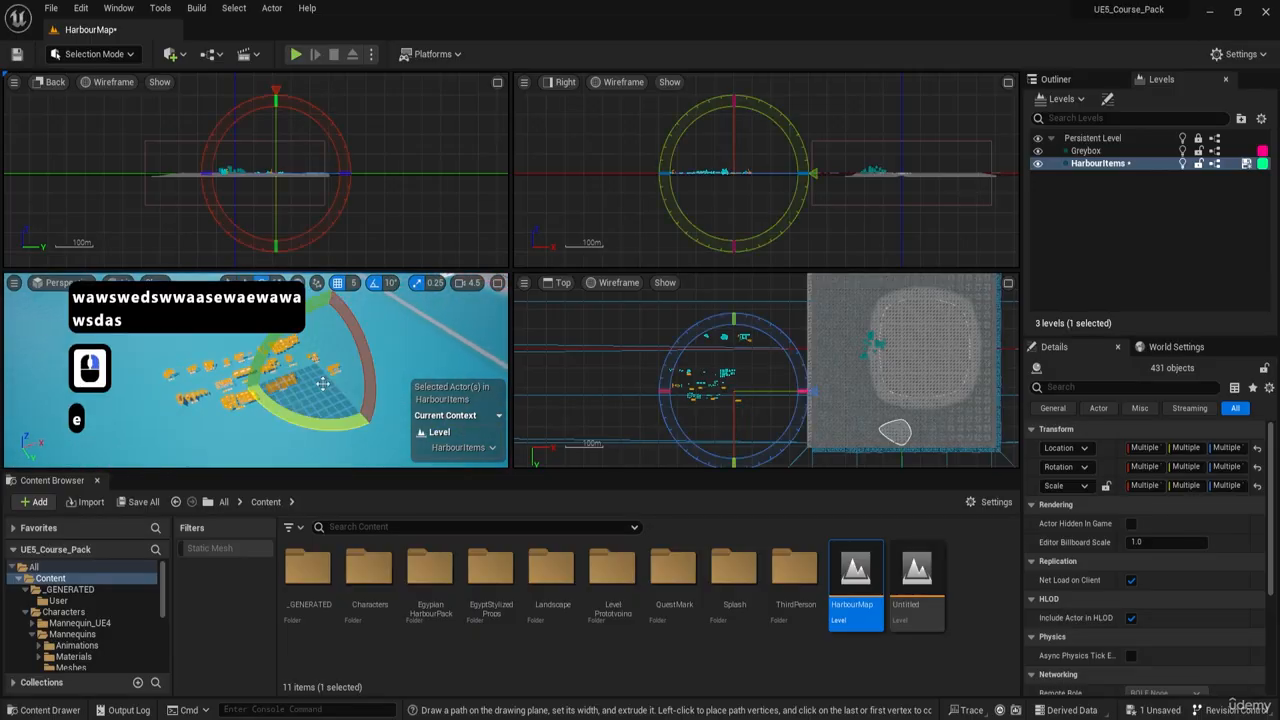
click(499, 284)
right_drag(488, 357, 552, 334)
key(s)
drag(488, 357, 560, 285)
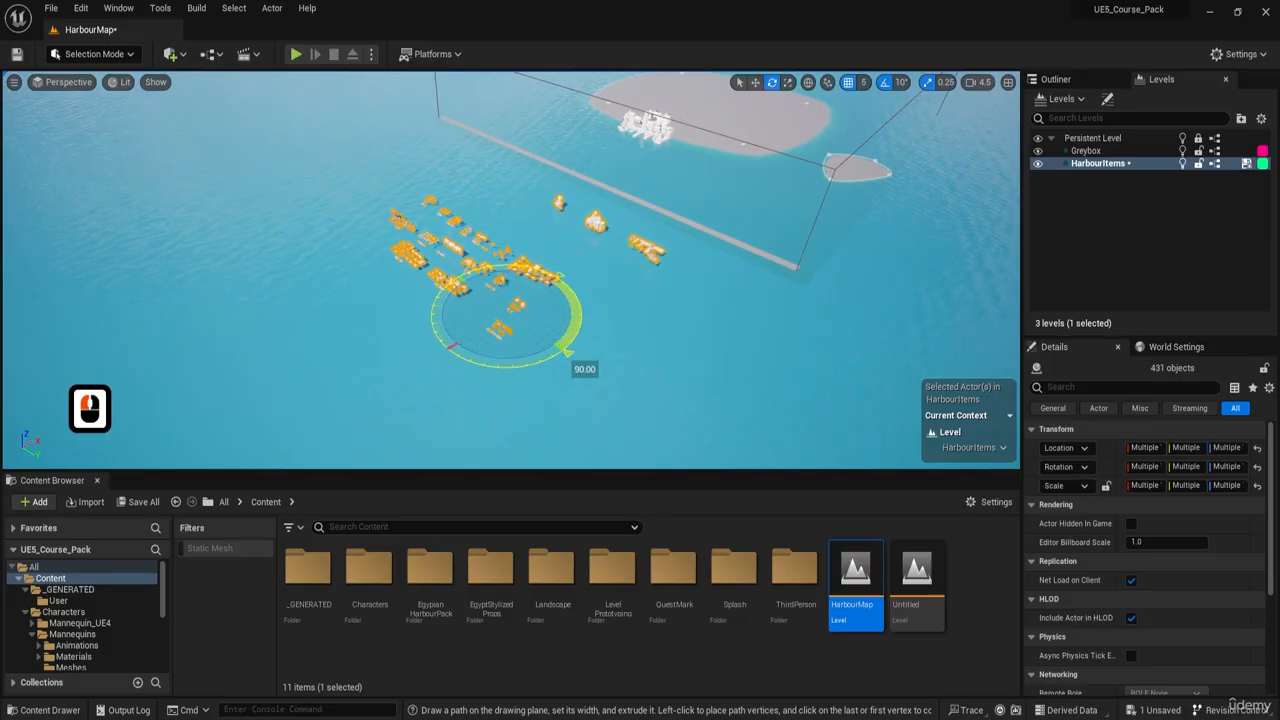
- Examine the rotated harbour items from the air against the island and the grey-box buildings
key(a)
key(w)
right_drag(300, 329, 314, 371)
key(w)
key(a)
key(w)
key(w)
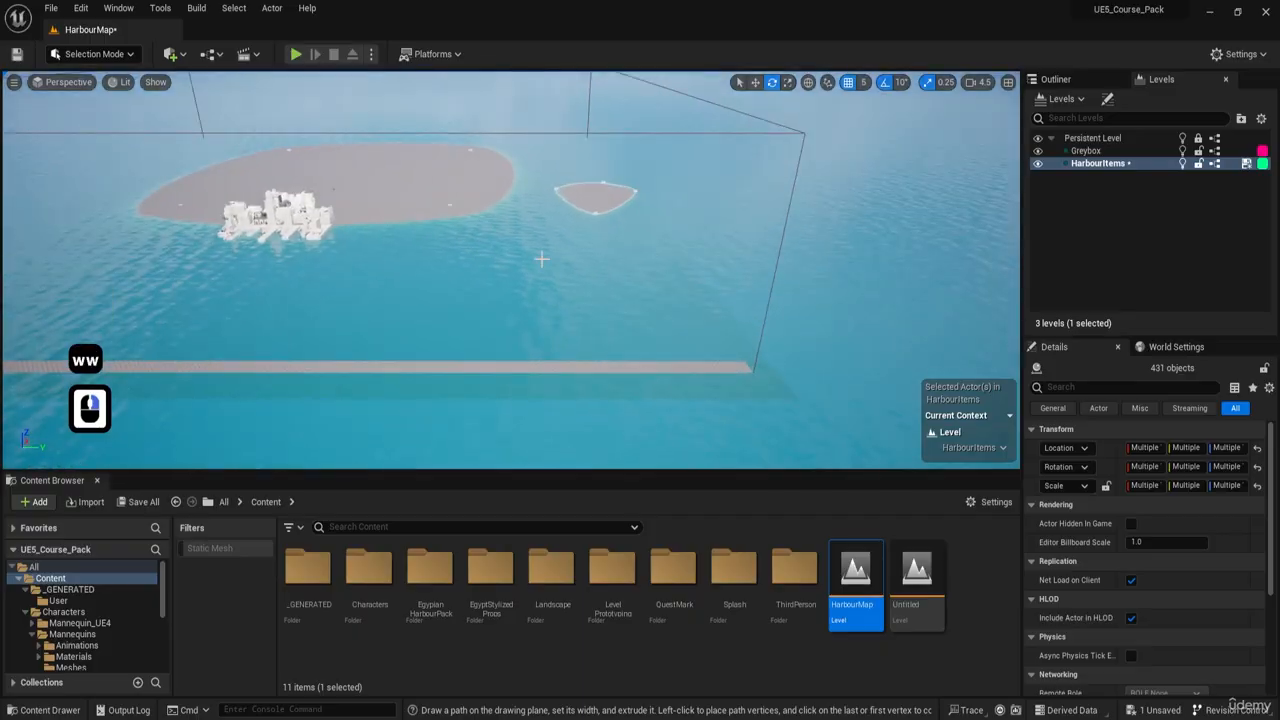
right_drag(540, 260, 452, 244)
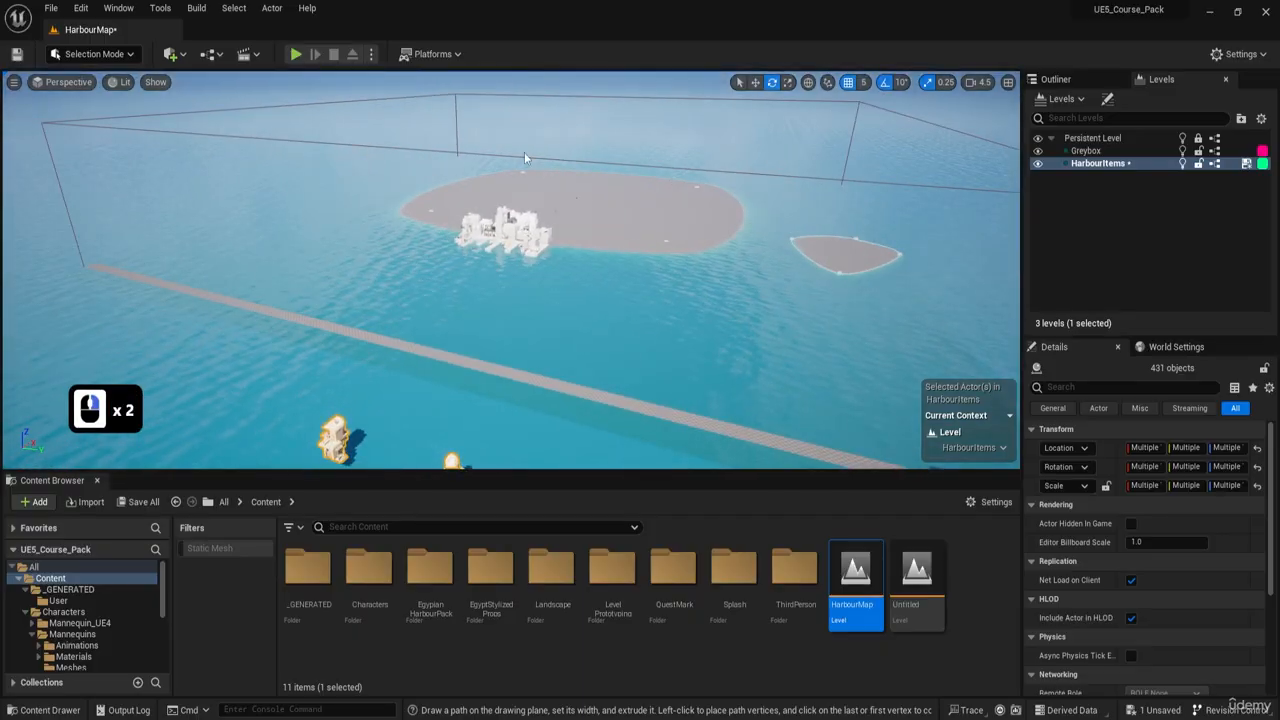
key(d)
key(w)
right_drag(643, 226, 470, 240)
key(d)
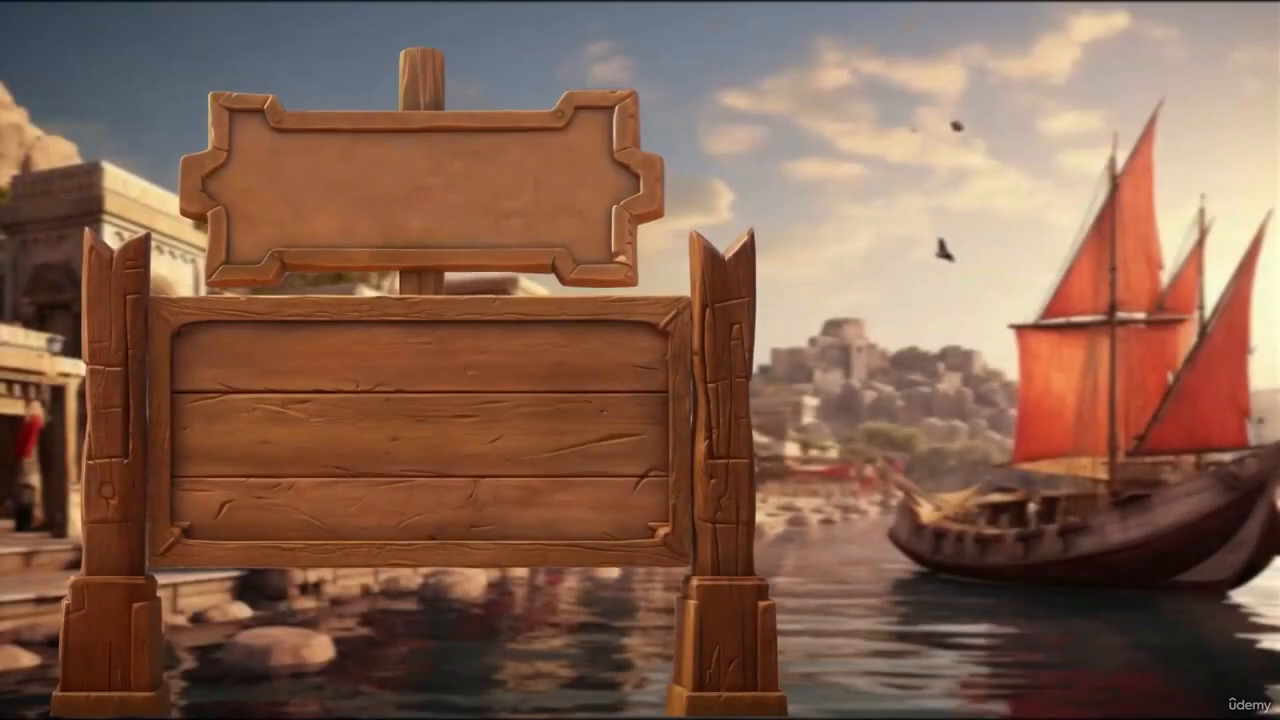